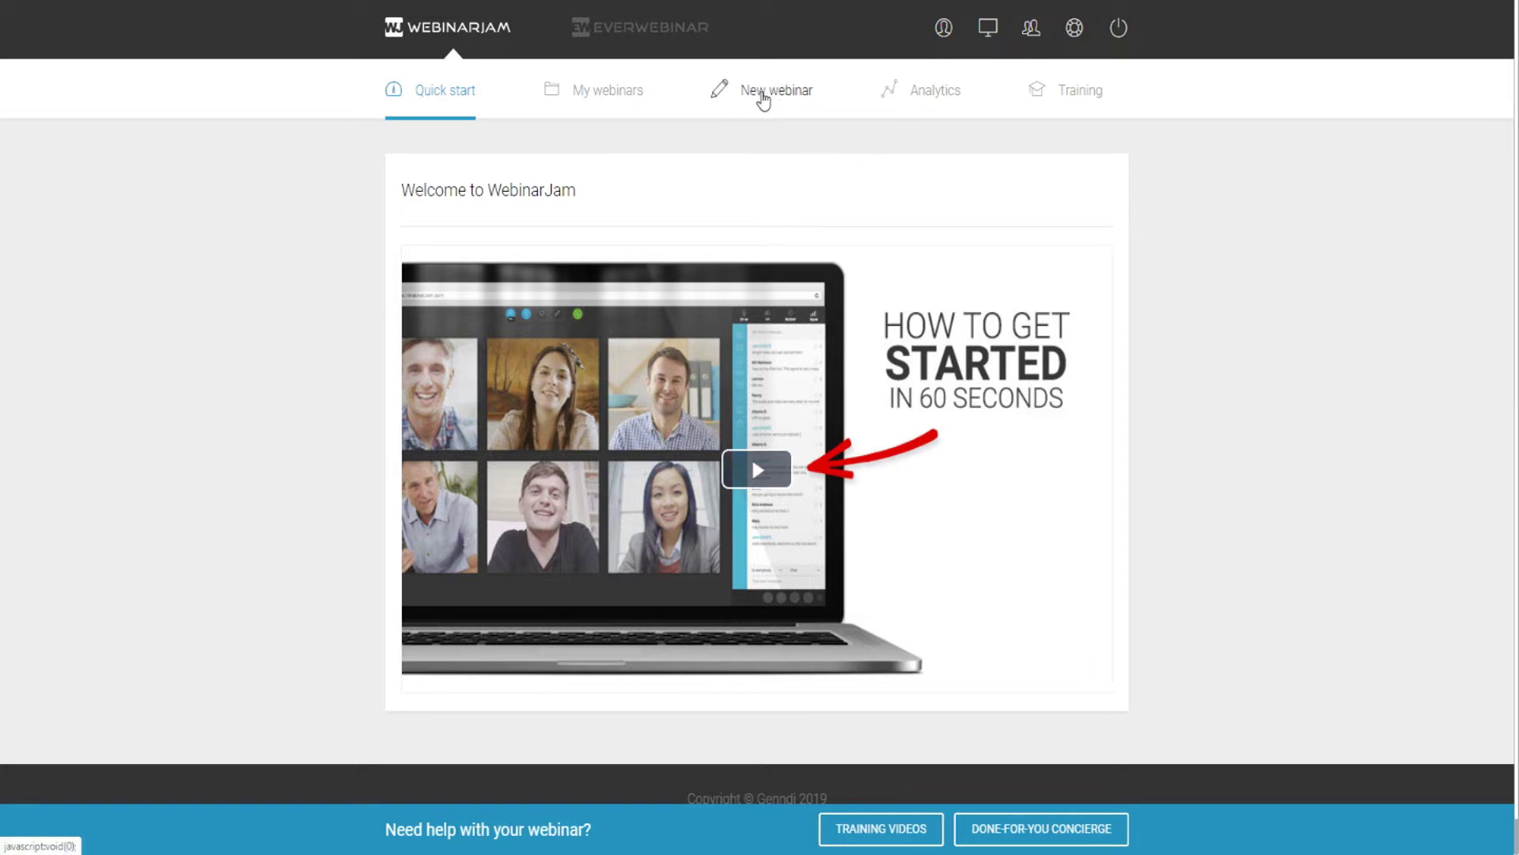
# Step: Create a new webinar using the Full Configuration option
pyautogui.click(765, 97)
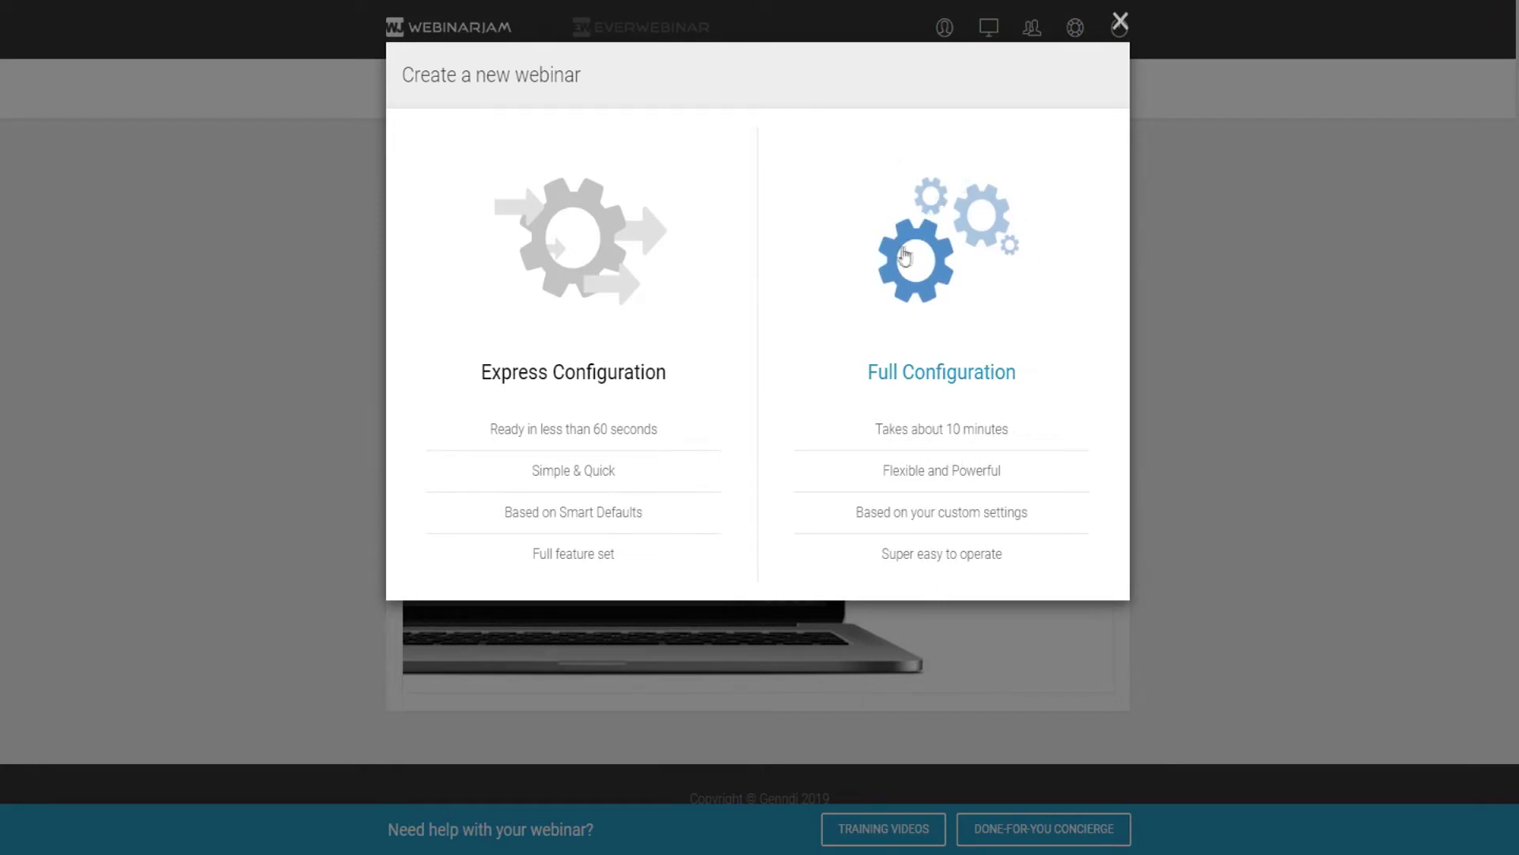
pyautogui.click(926, 315)
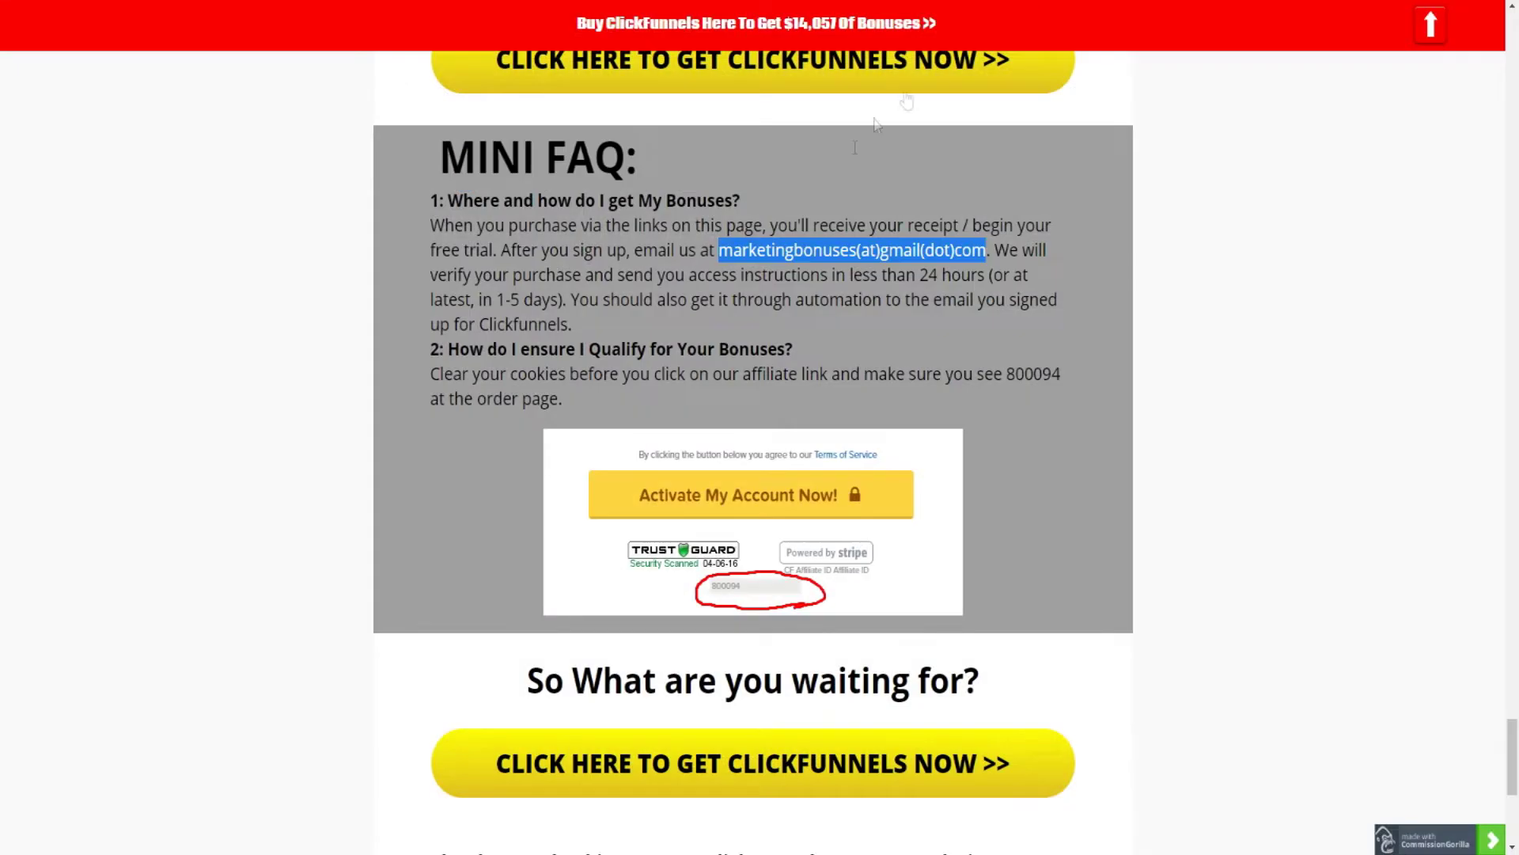
# Step: Look through the bonus offers on the ClickFunnels bonus page
pyautogui.scroll(20, 711, 386)
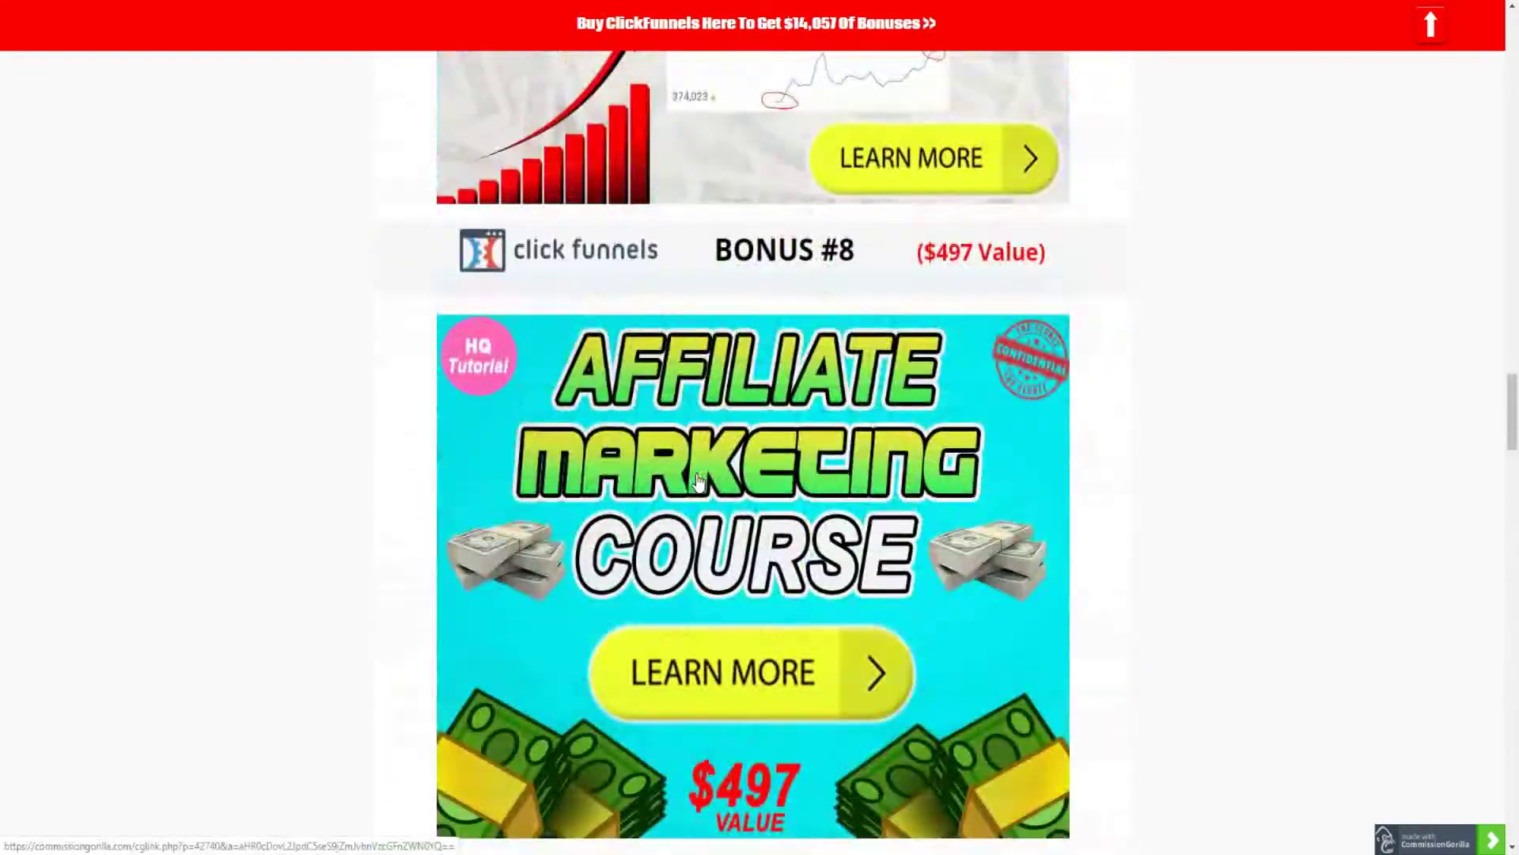
pyautogui.scroll(-5, 696, 475)
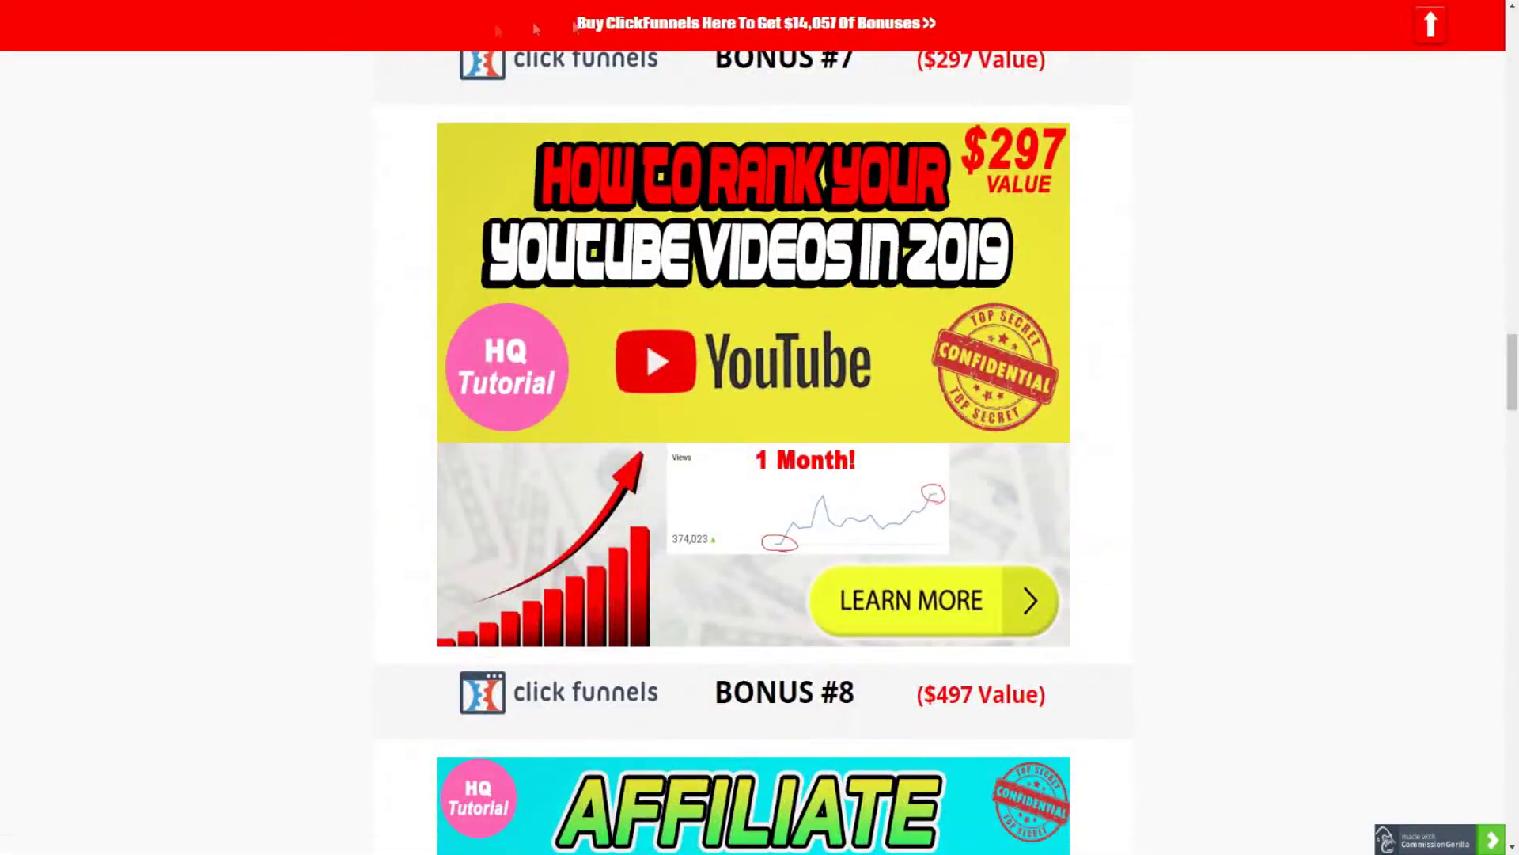
pyautogui.scroll(20, 430, 285)
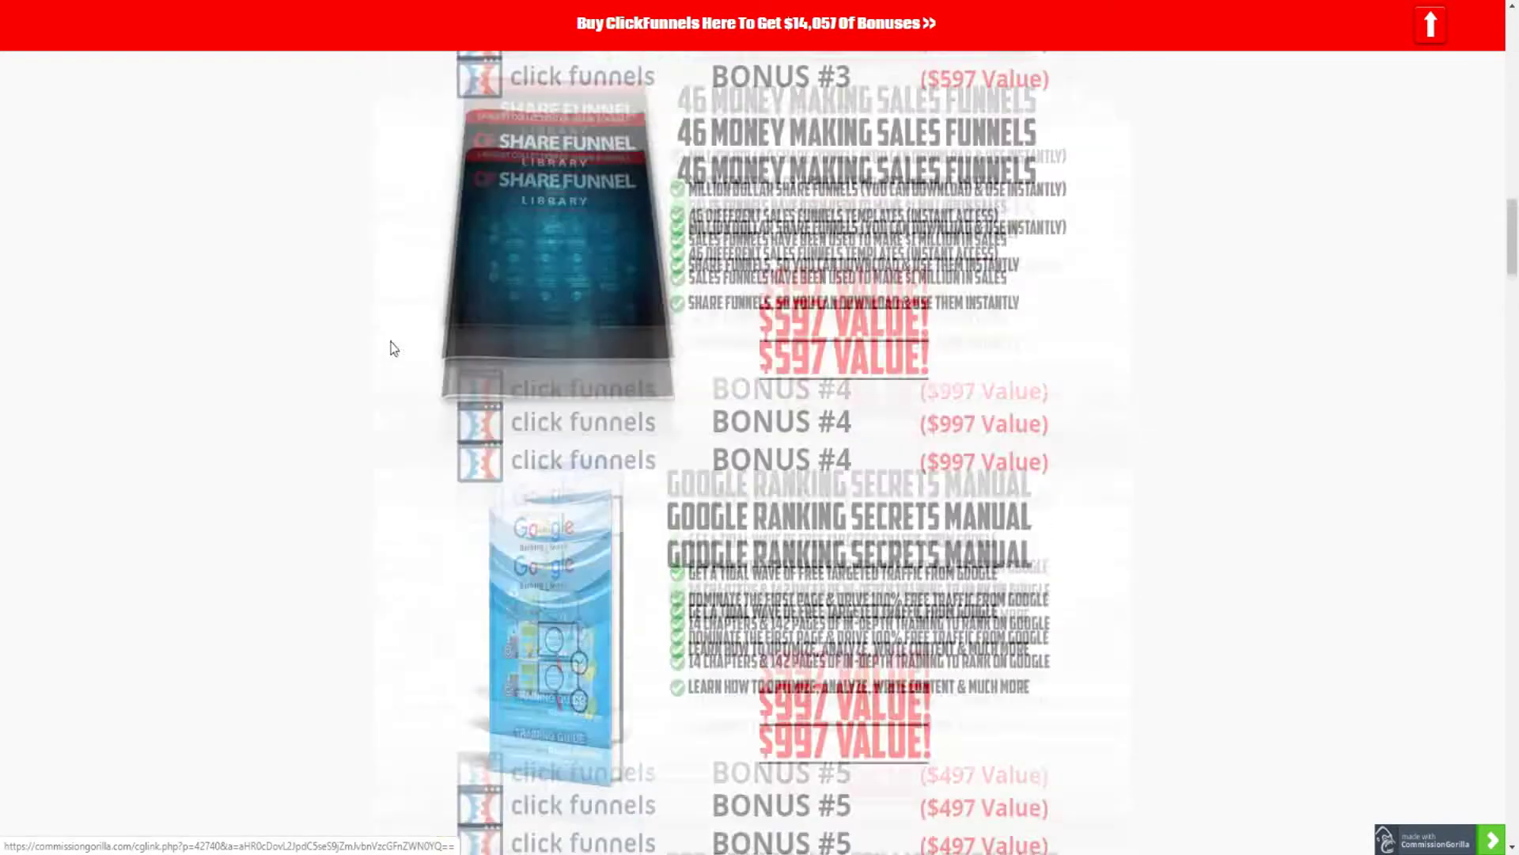
pyautogui.scroll(-2, 395, 355)
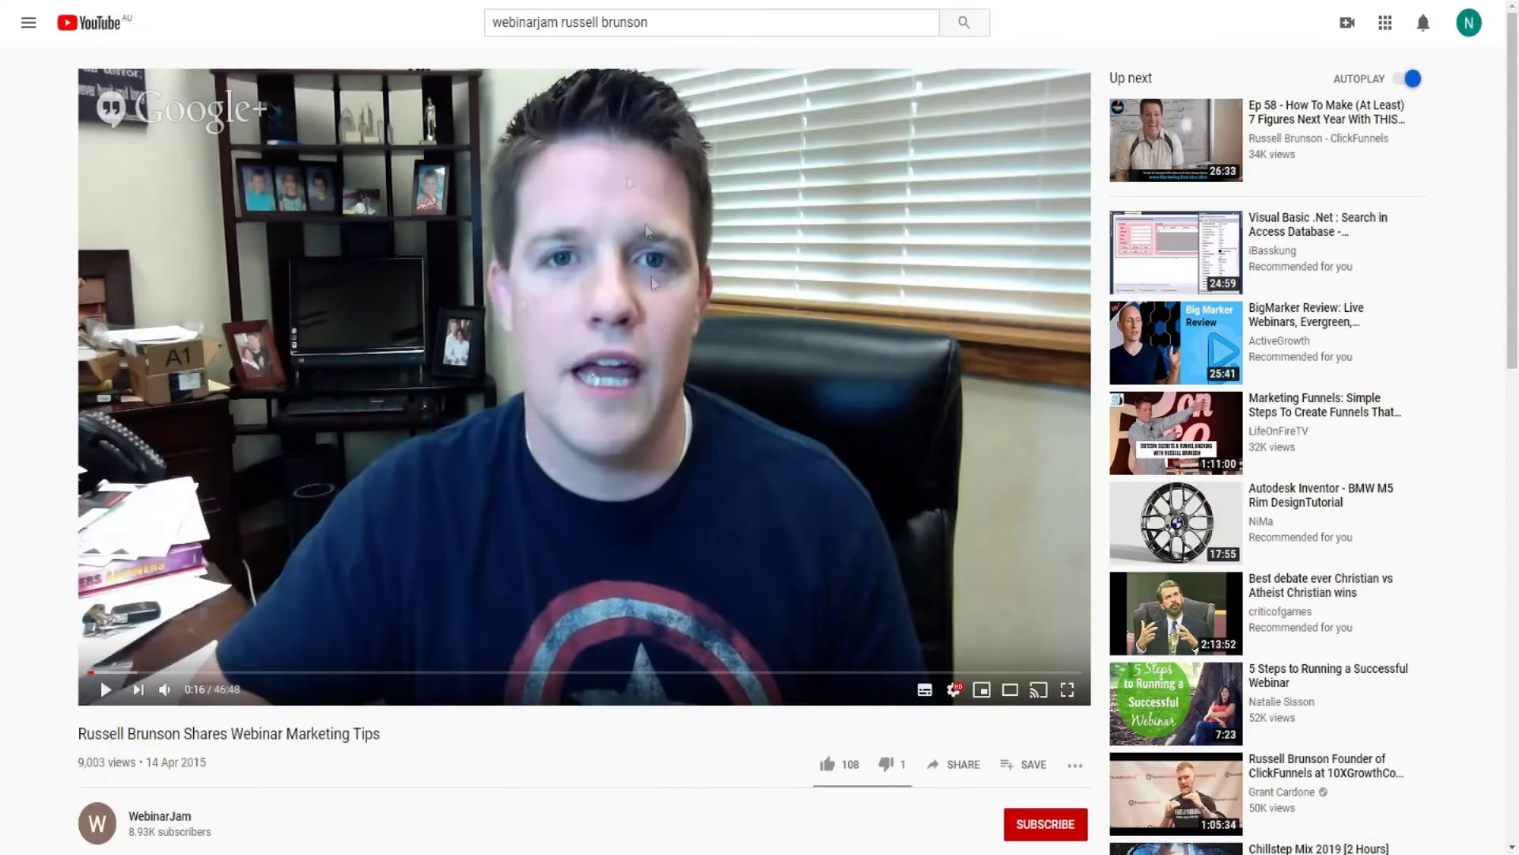
# Step: Look over the title, description and comments of the Russell Brunson webinar marketing tips video on YouTube
pyautogui.scroll(-5, 329, 263)
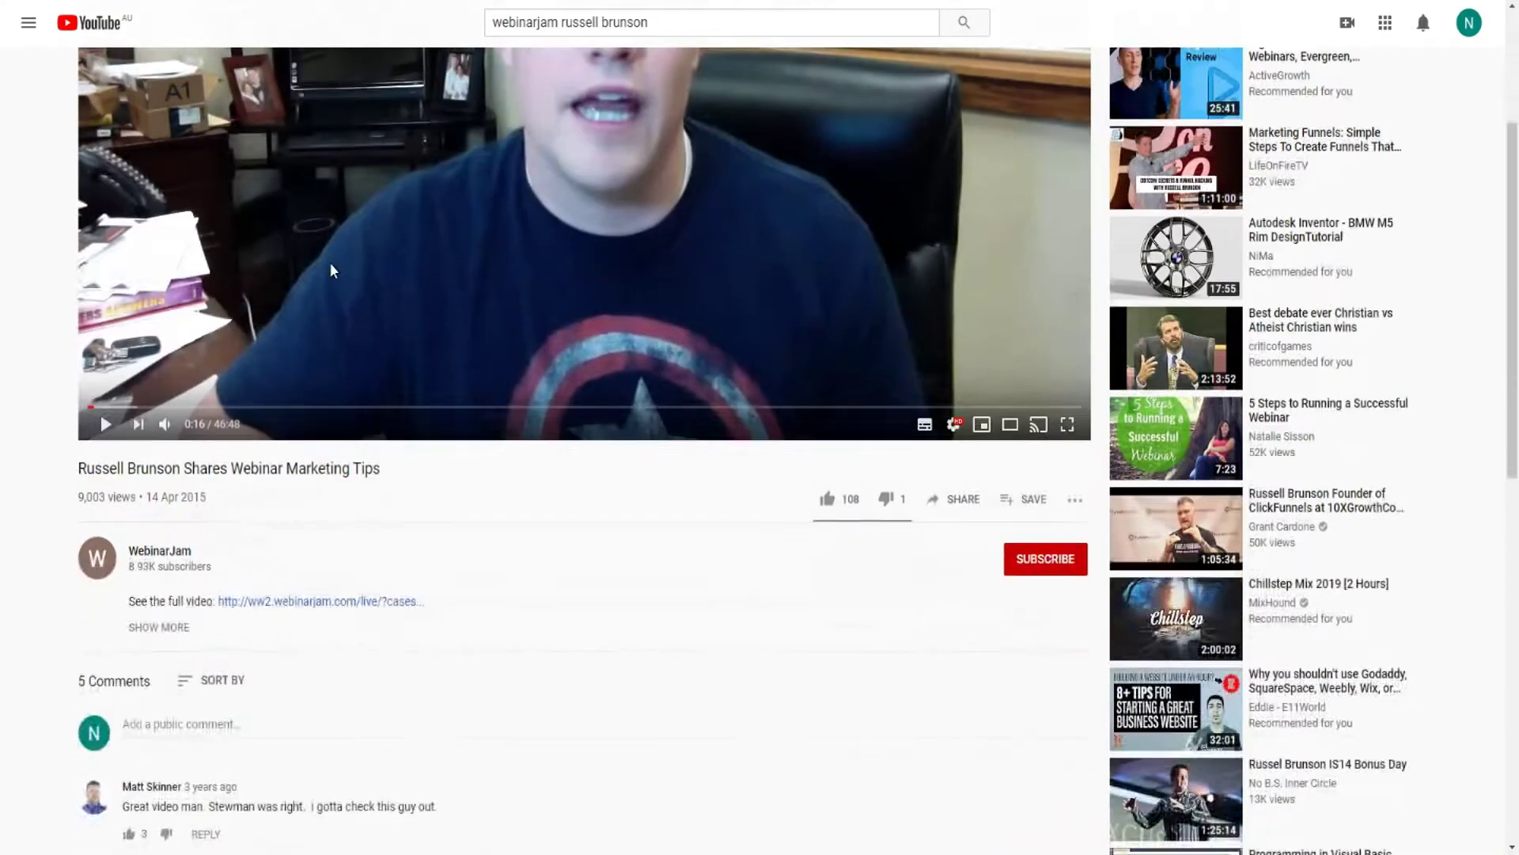
pyautogui.moveTo(392, 379); pyautogui.dragTo(211, 380)
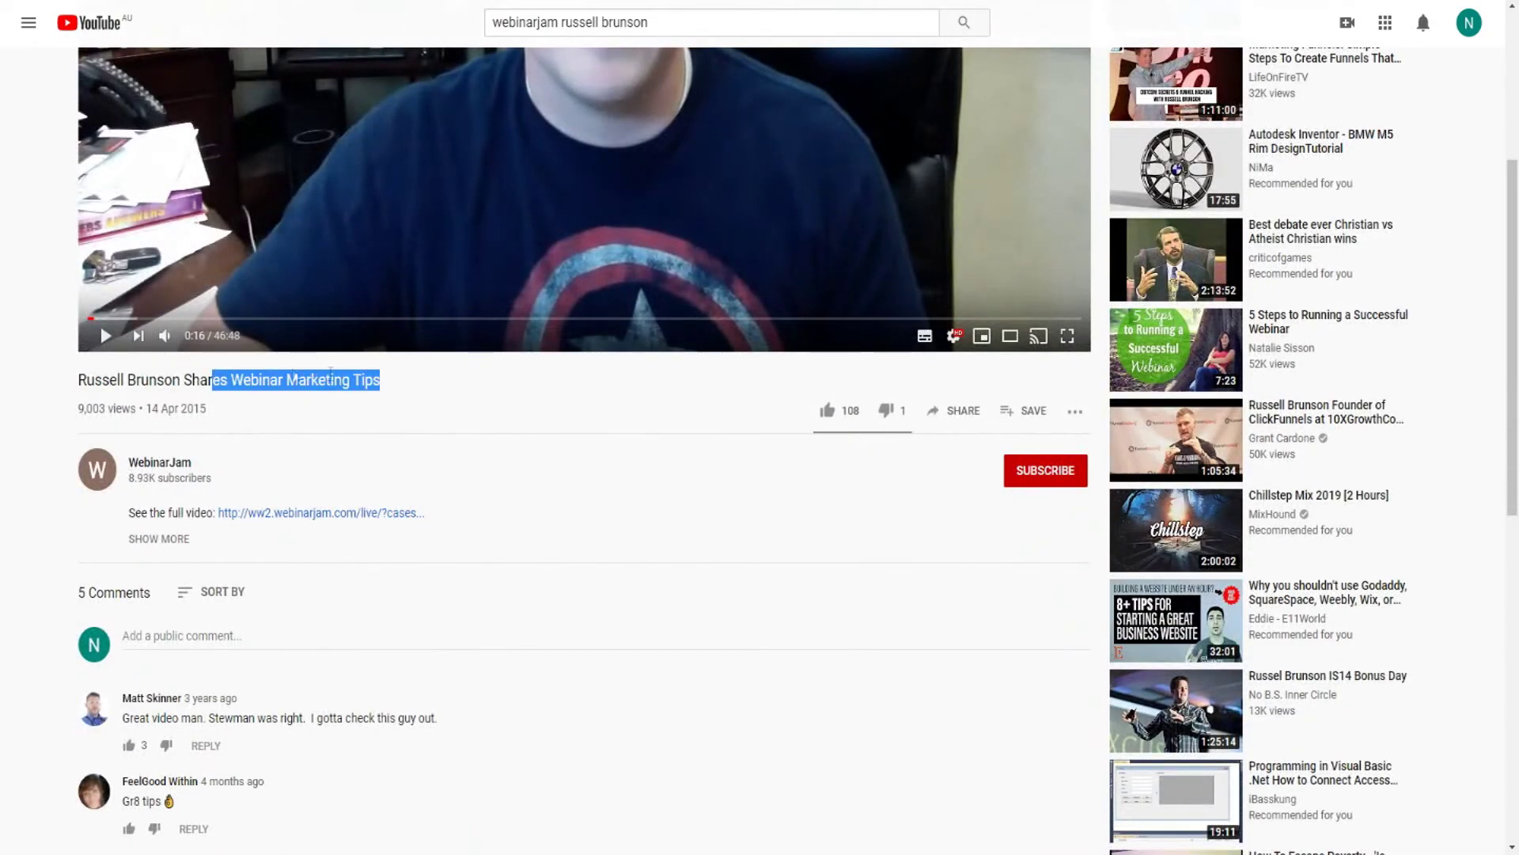
pyautogui.scroll(-3, 488, 619)
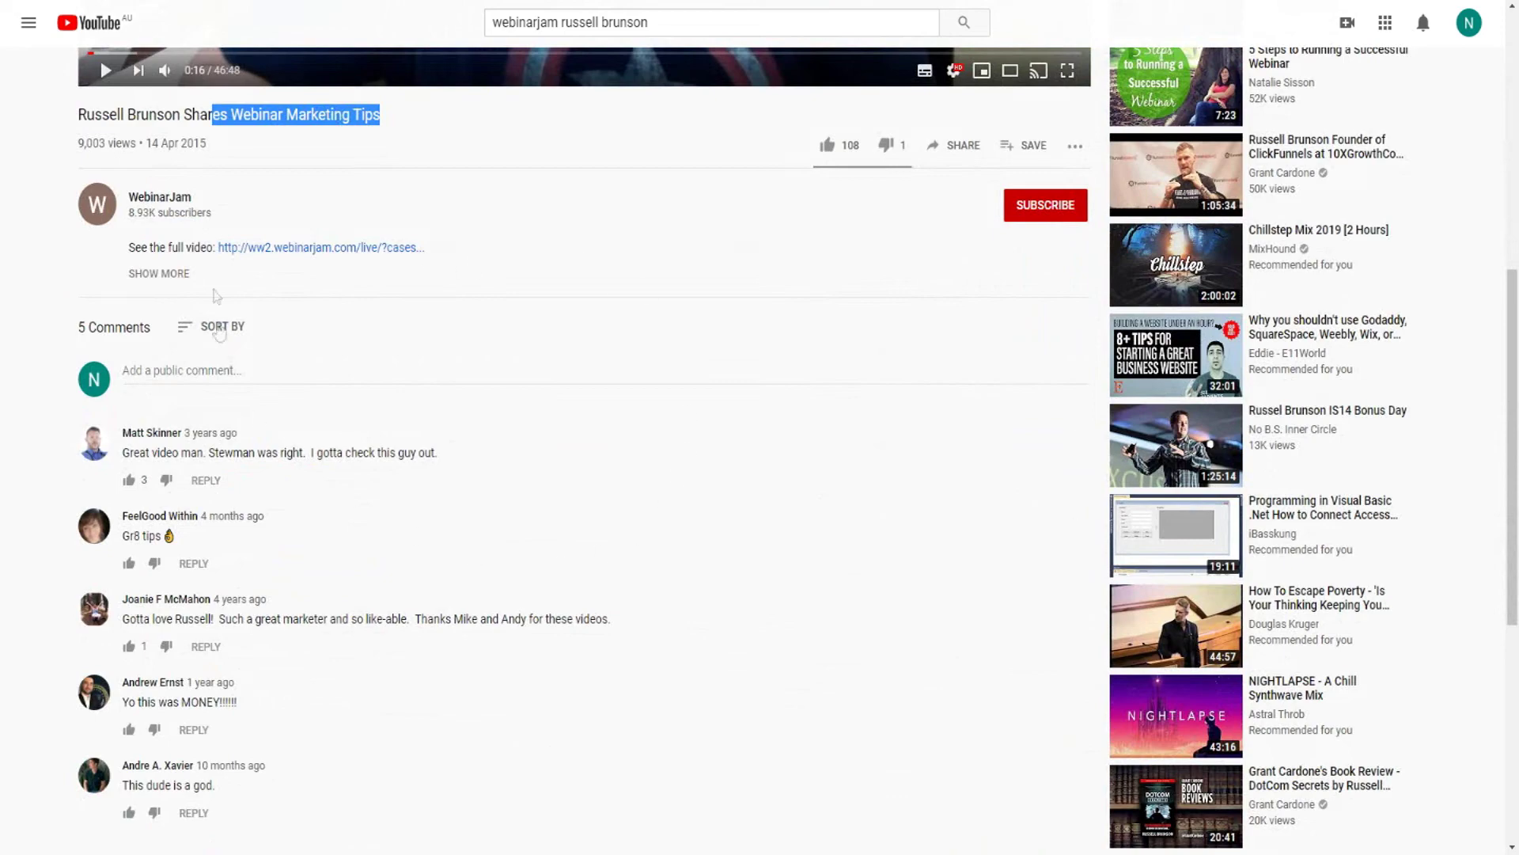
pyautogui.click(485, 205)
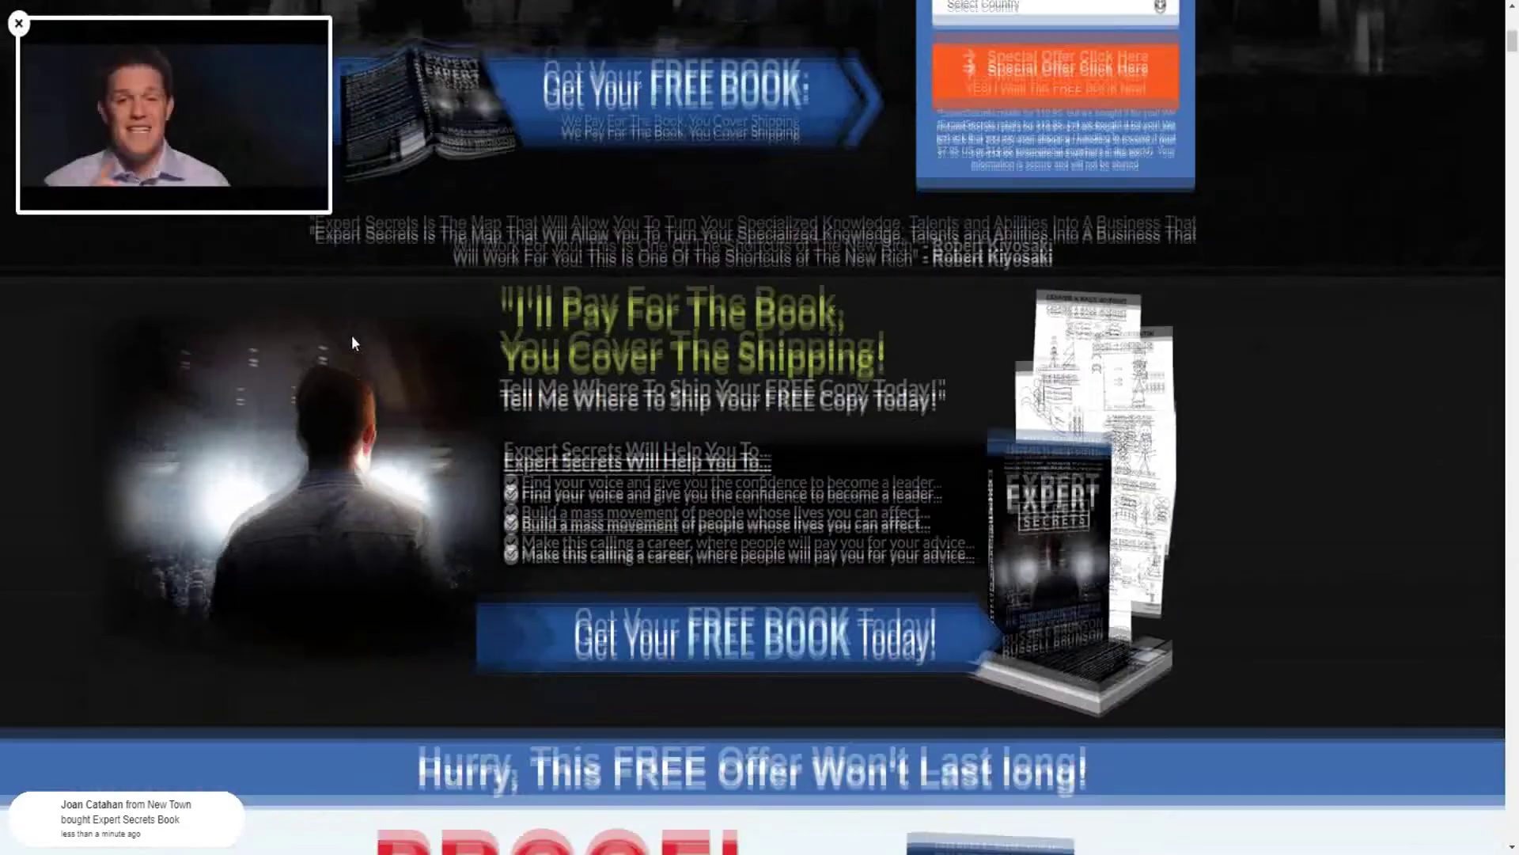
# Step: Look through the Expert Secrets free book offer page
pyautogui.scroll(-4, 351, 342)
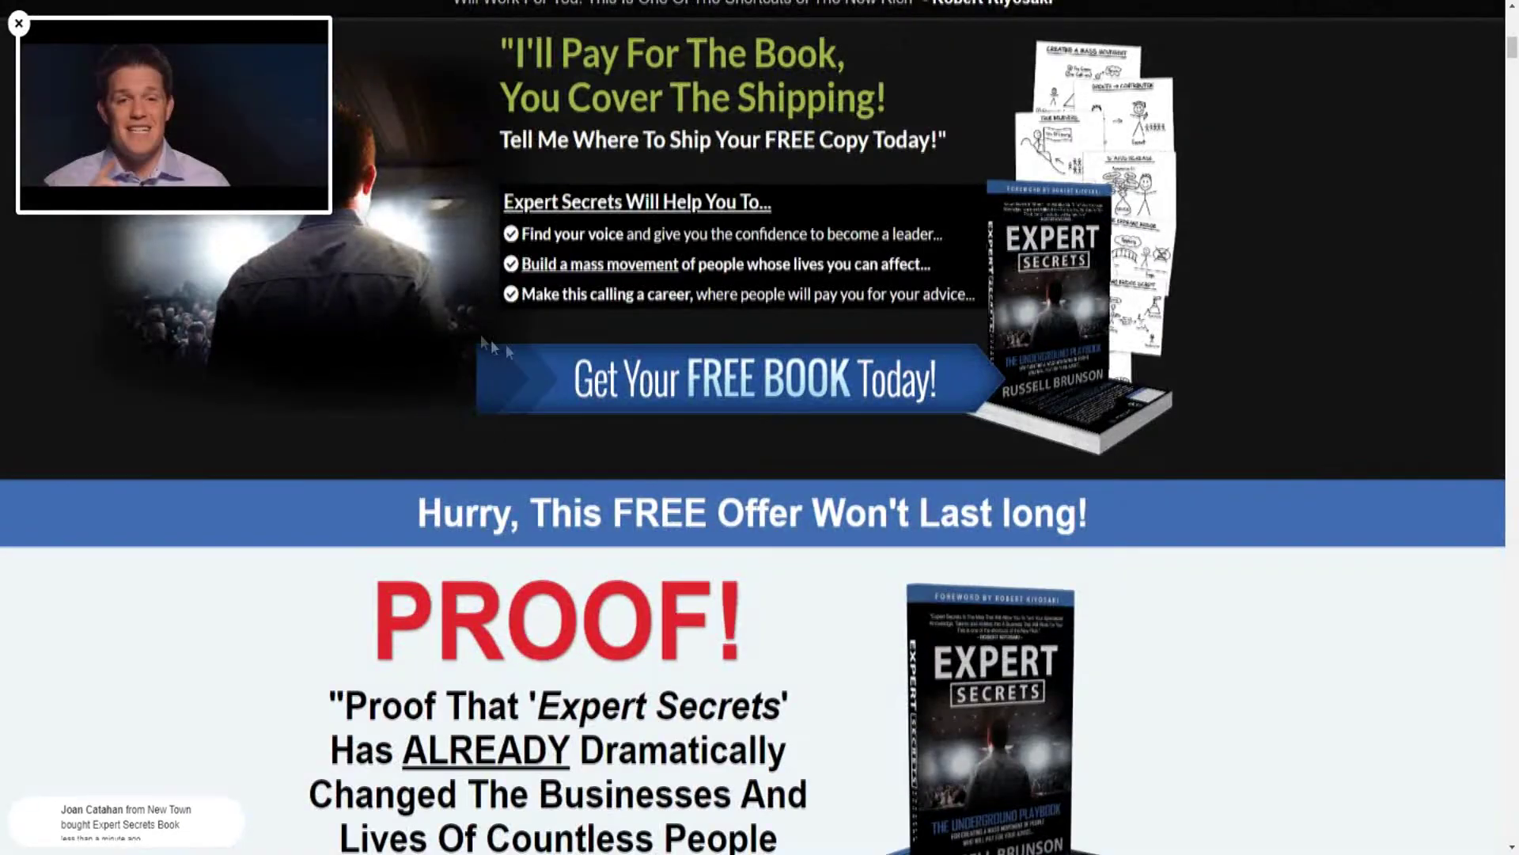
pyautogui.scroll(12, 525, 353)
pyautogui.scroll(-3, 529, 317)
pyautogui.scroll(-3, 529, 316)
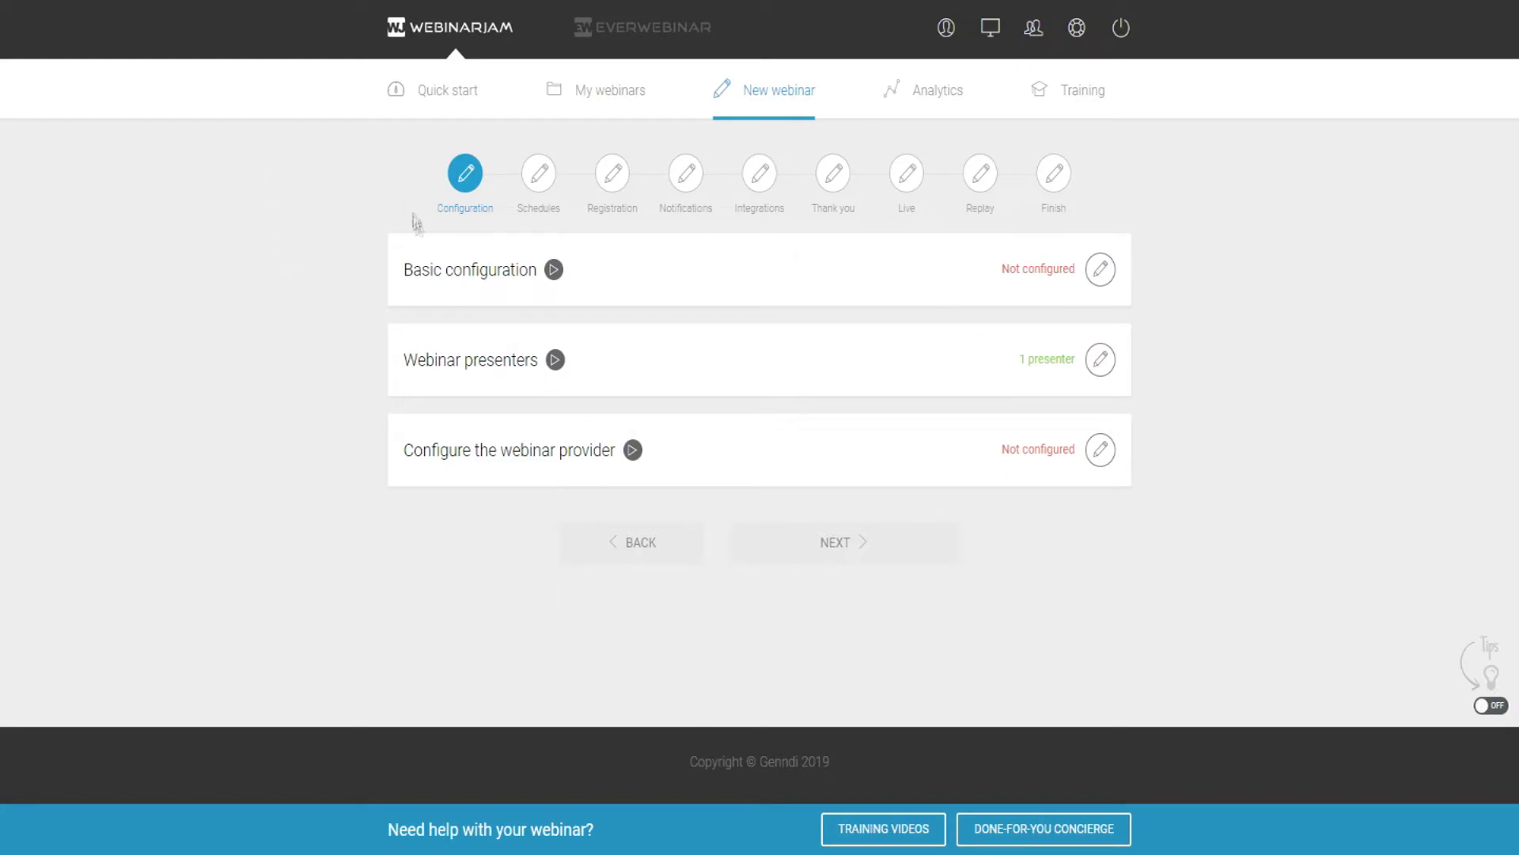
# Step: Name the webinar YouTube Course and title it How To Rank On YouTube & Get Free Targeted Traffic For Your Products, with a matching description
pyautogui.click(1099, 270)
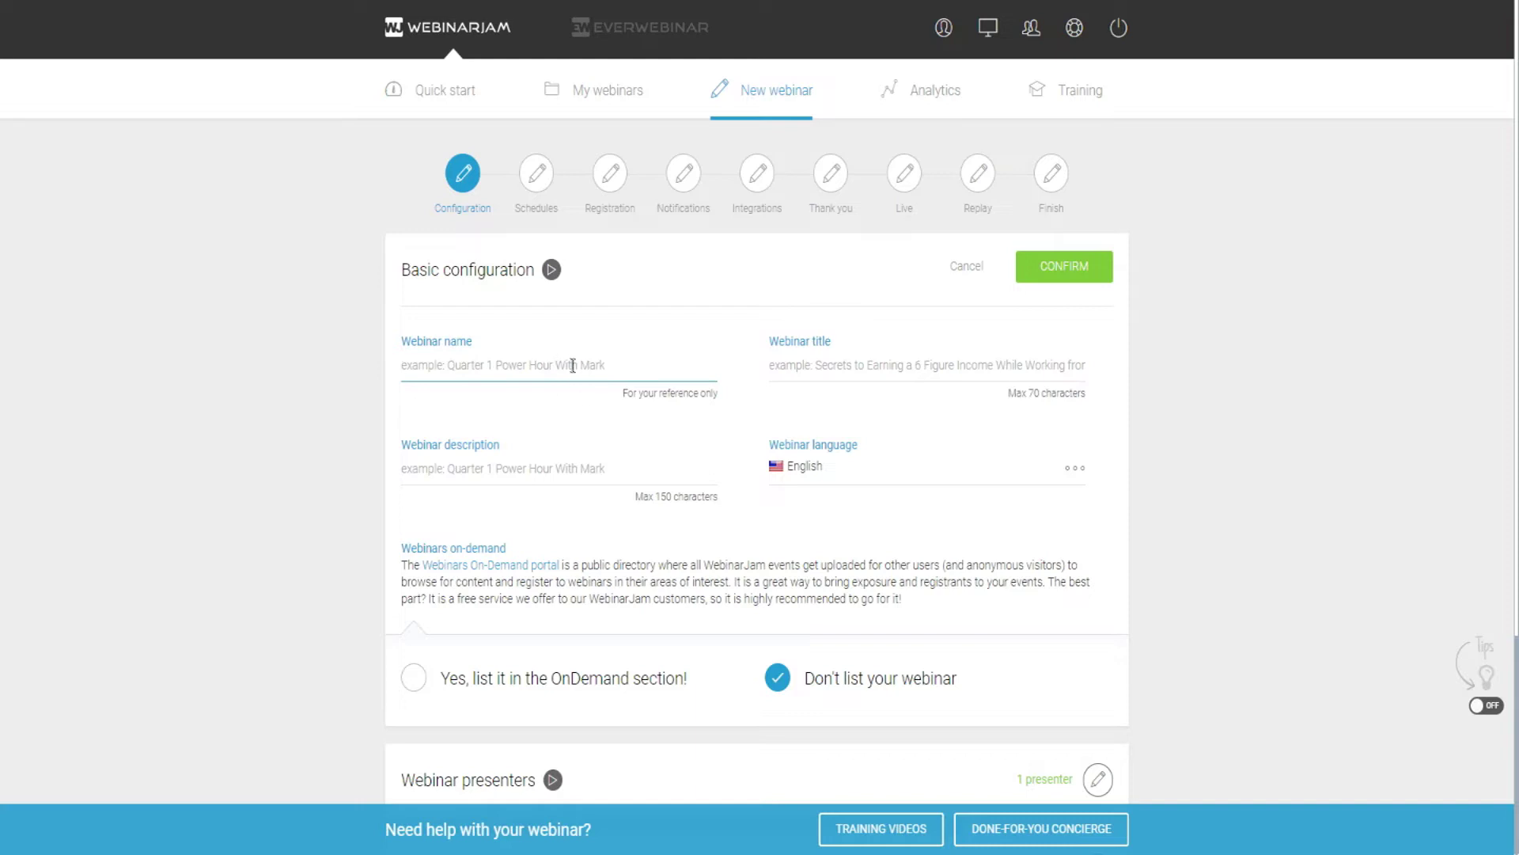
pyautogui.moveTo(635, 391); pyautogui.dragTo(717, 393)
pyautogui.click(757, 367)
pyautogui.click(1016, 364)
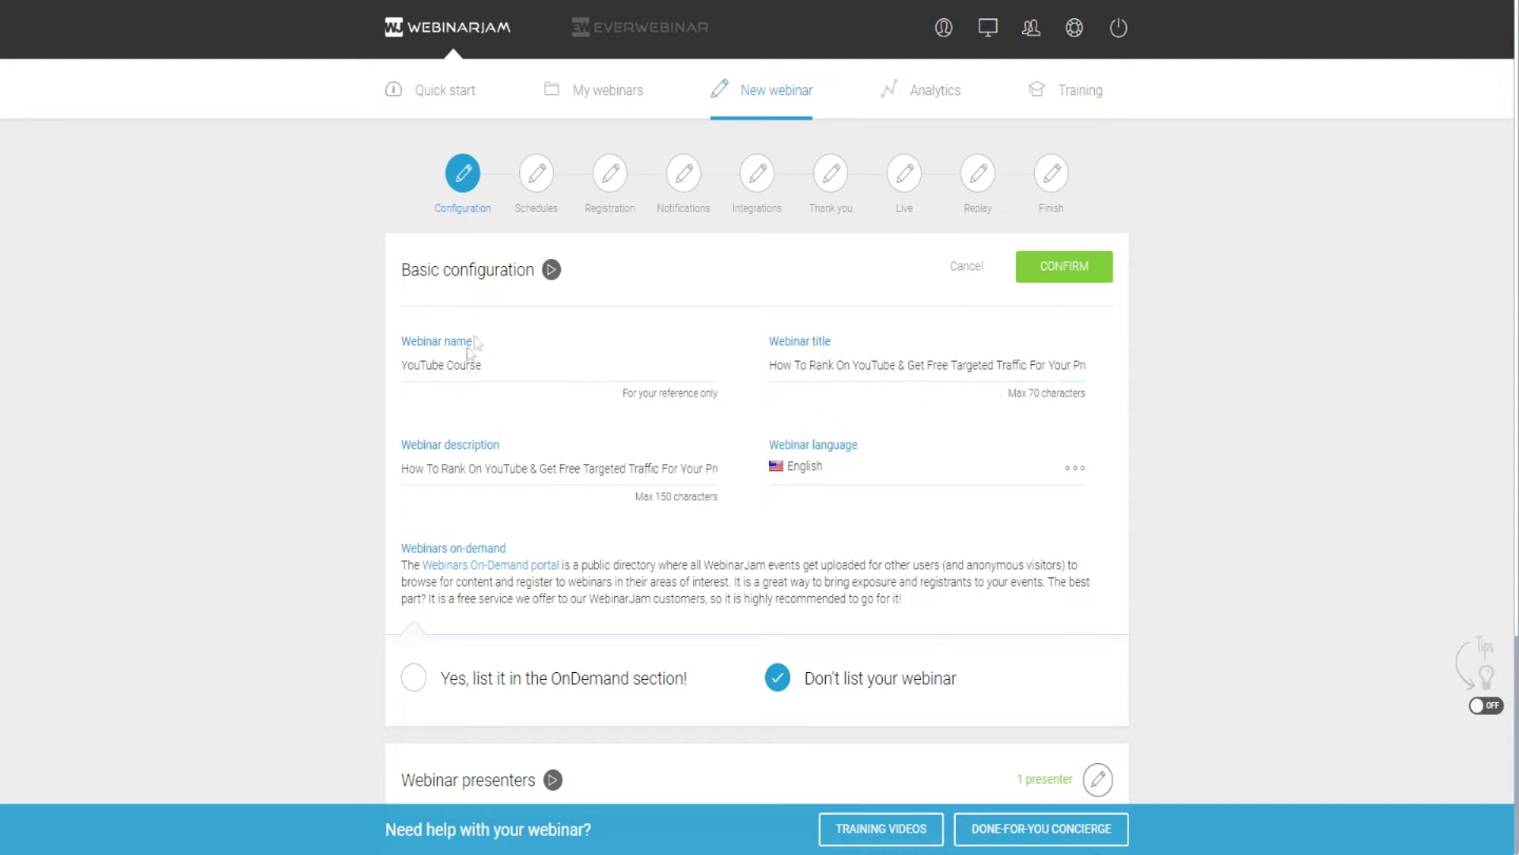
pyautogui.tripleClick(492, 361)
pyautogui.click(858, 364)
pyautogui.moveTo(775, 364); pyautogui.dragTo(1113, 364)
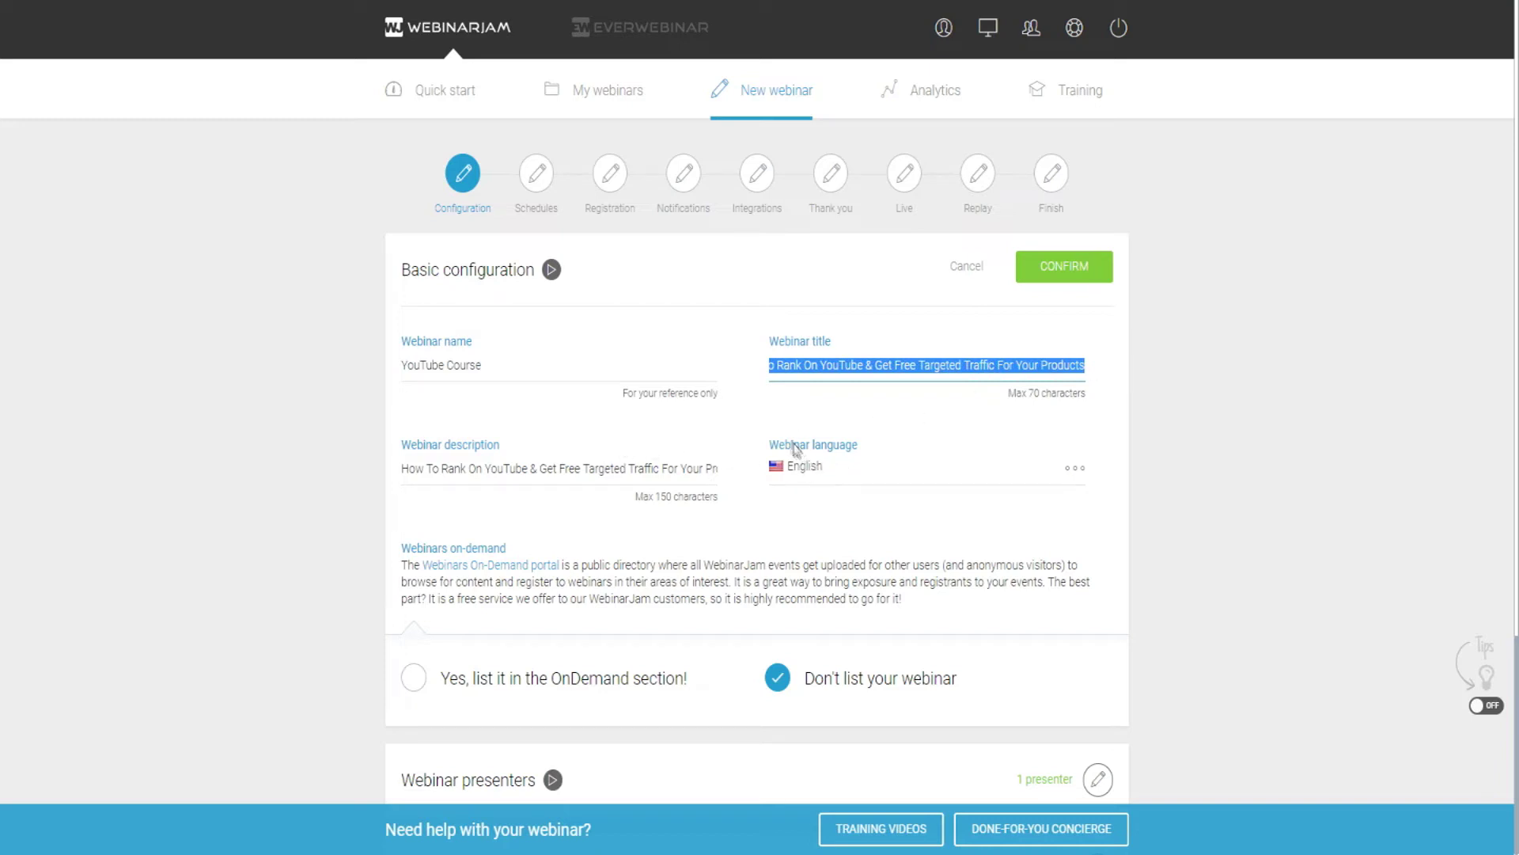
# Step: Set the webinar language to Spanish in the basic configuration
pyautogui.moveTo(771, 449); pyautogui.dragTo(887, 448)
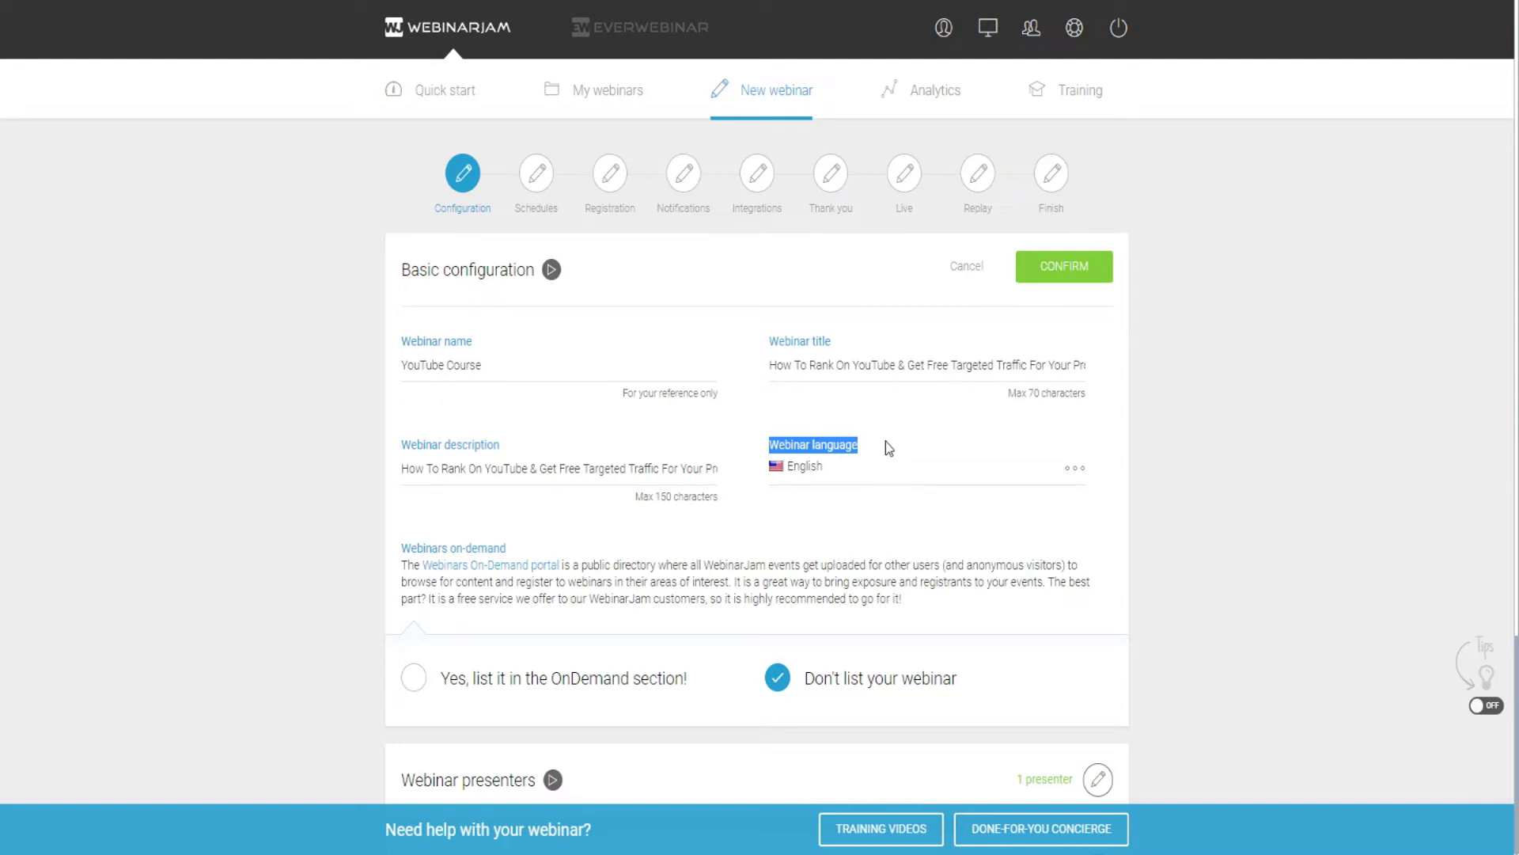
pyautogui.click(880, 483)
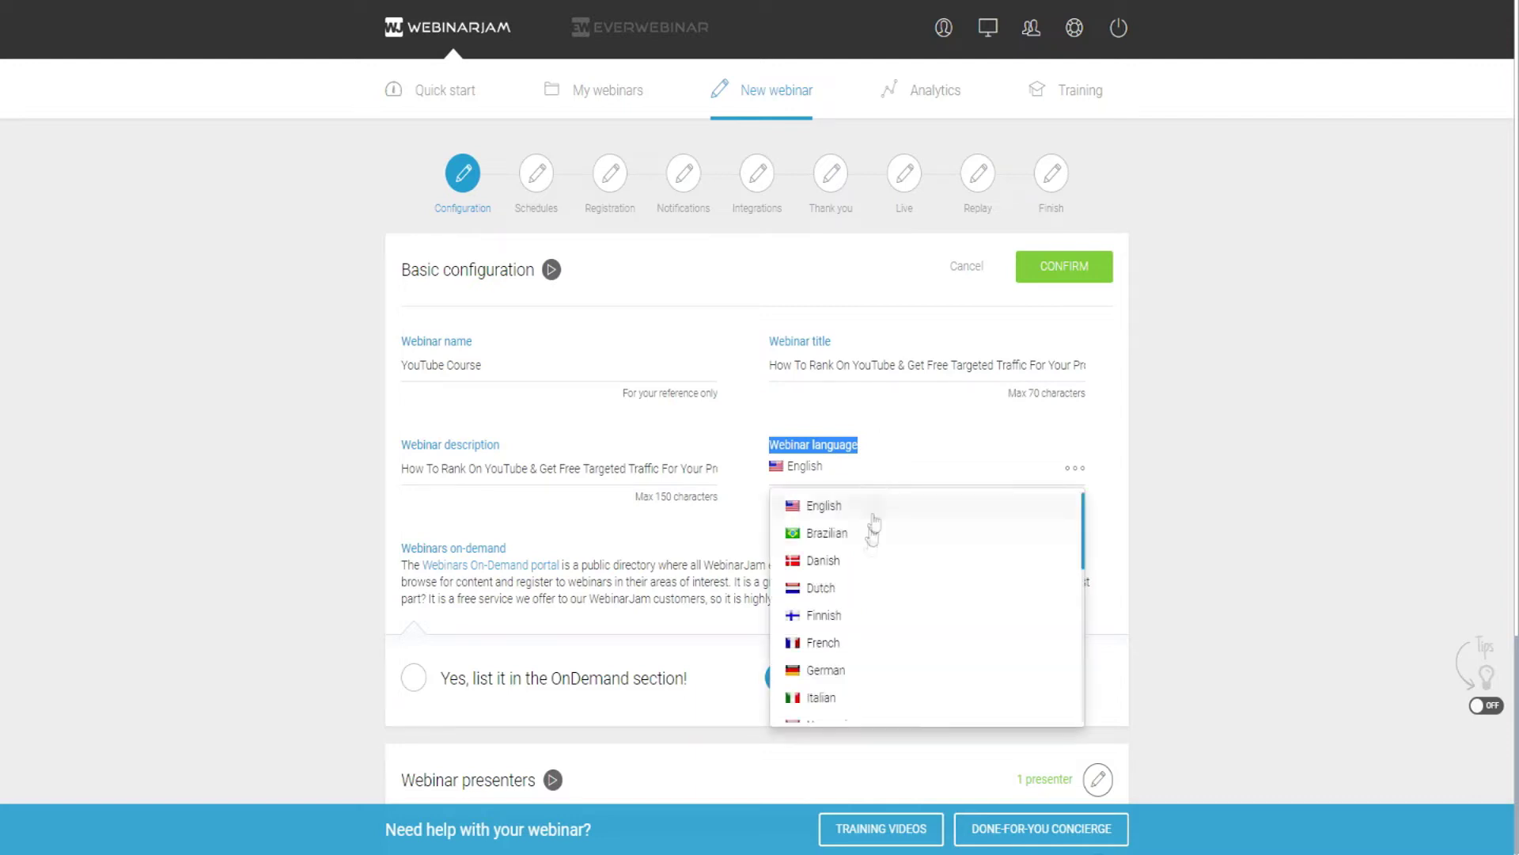
pyautogui.scroll(-2, 882, 549)
pyautogui.click(841, 602)
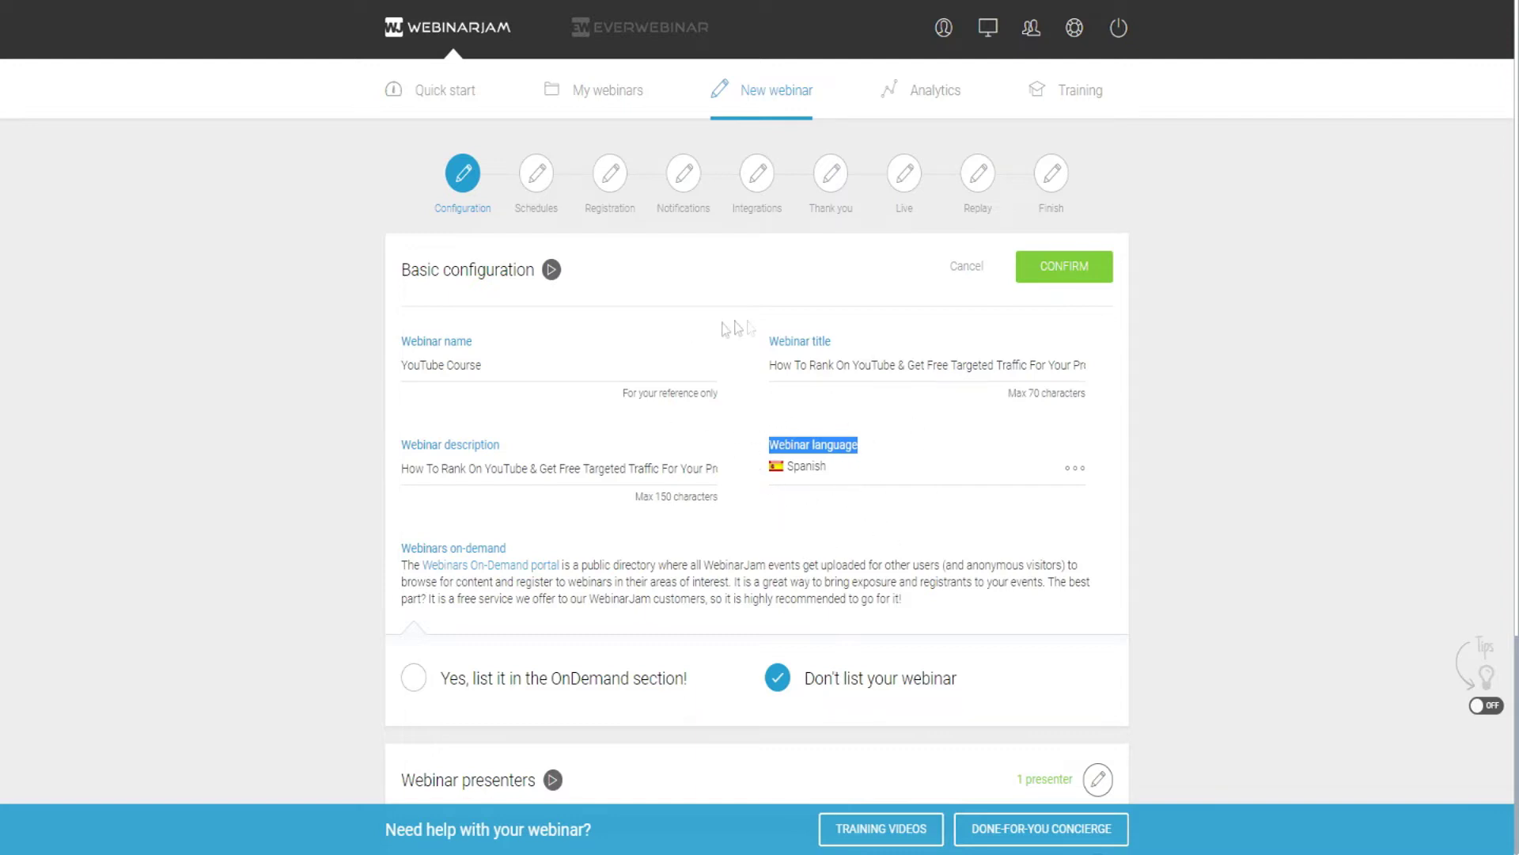
pyautogui.click(801, 508)
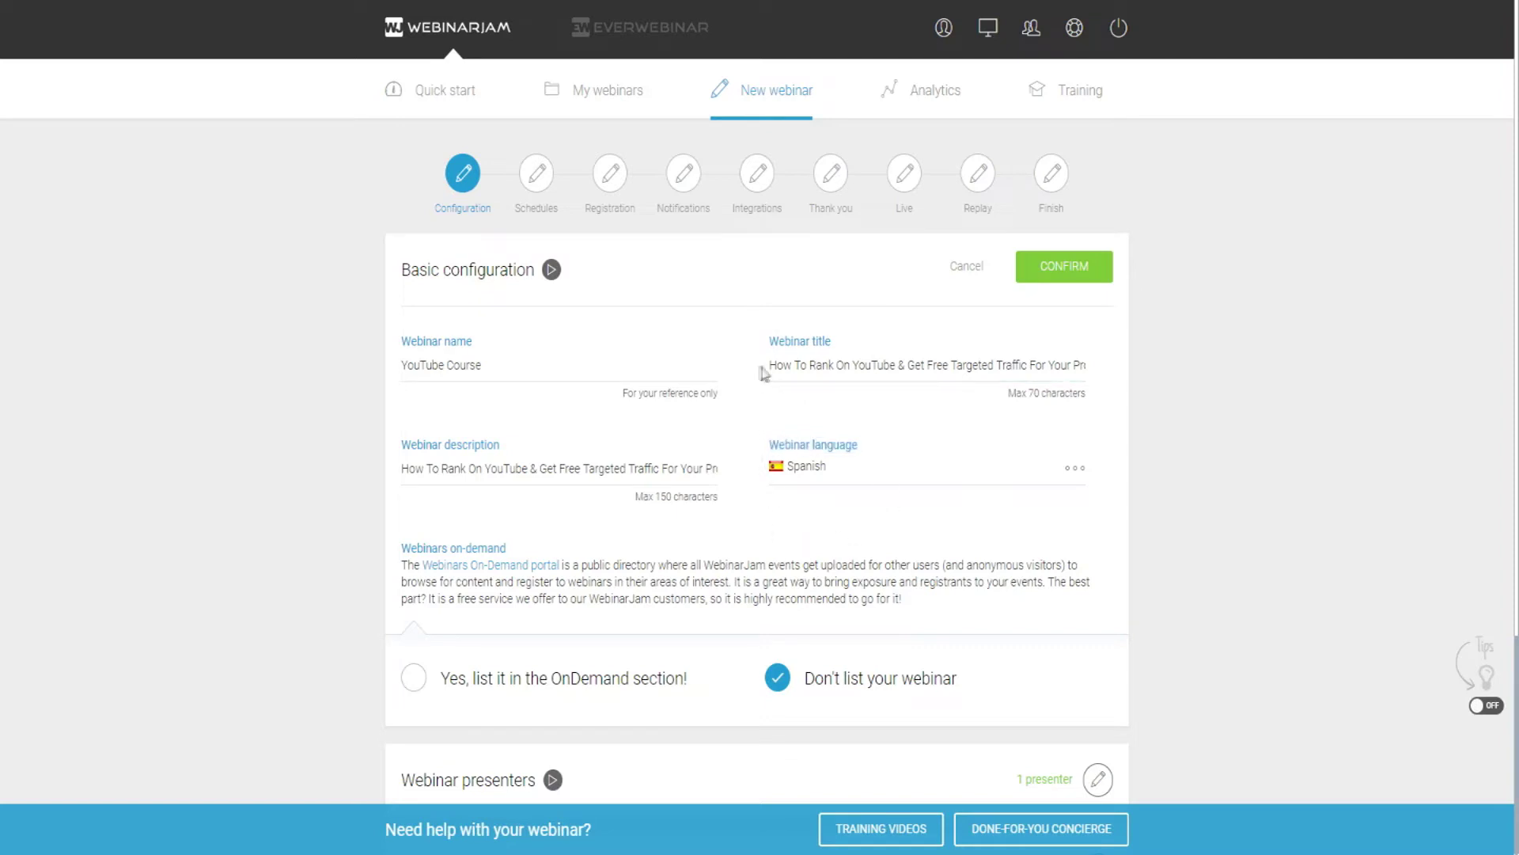
pyautogui.moveTo(771, 364); pyautogui.dragTo(1147, 356)
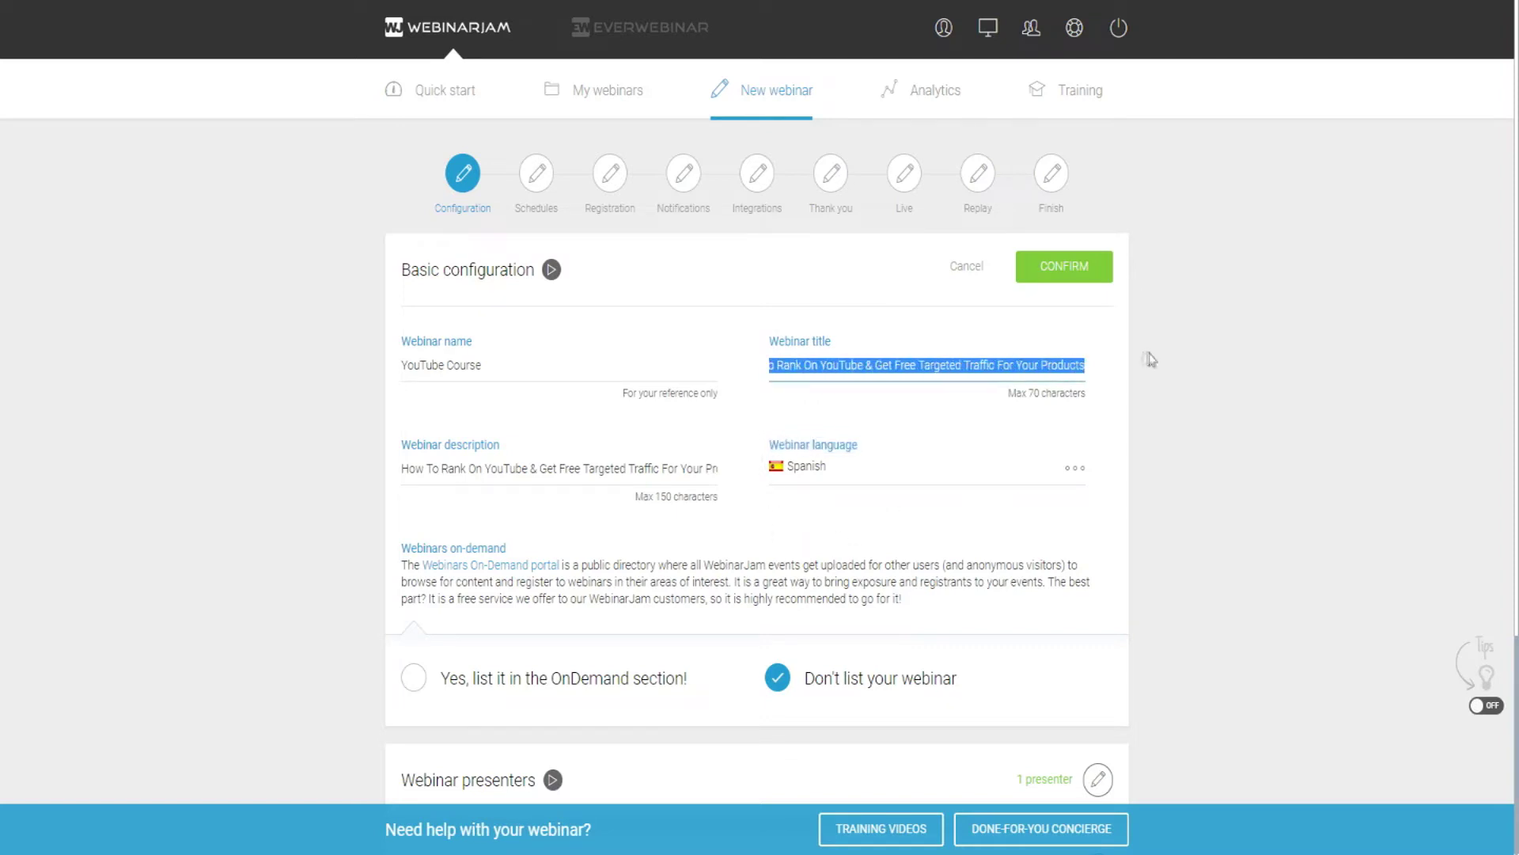
pyautogui.click(909, 471)
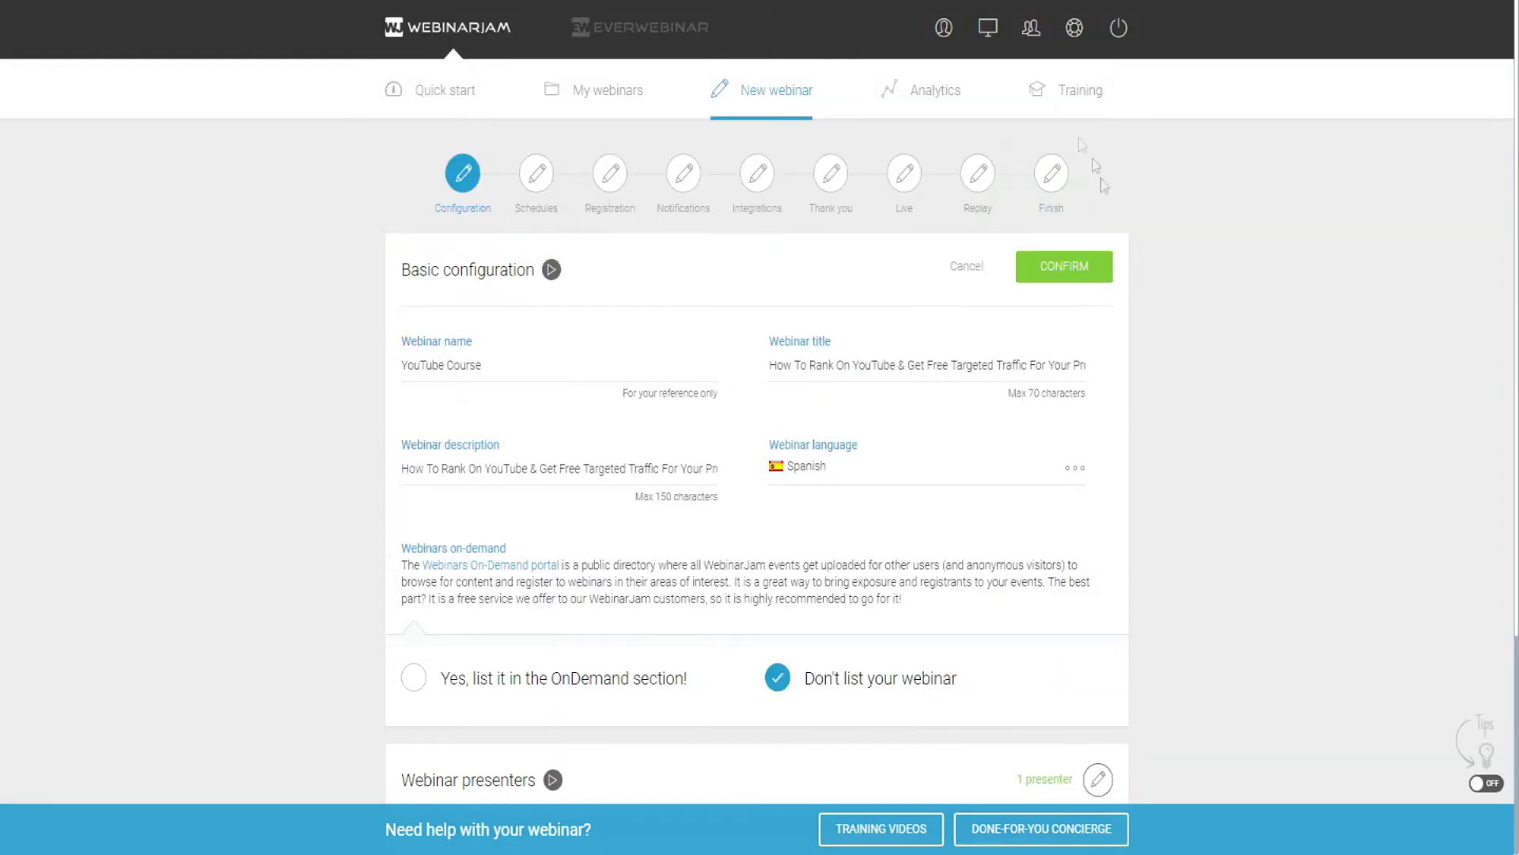
# Step: Look through the available webinar languages and set the webinar language to English
pyautogui.scroll(-1, 795, 430)
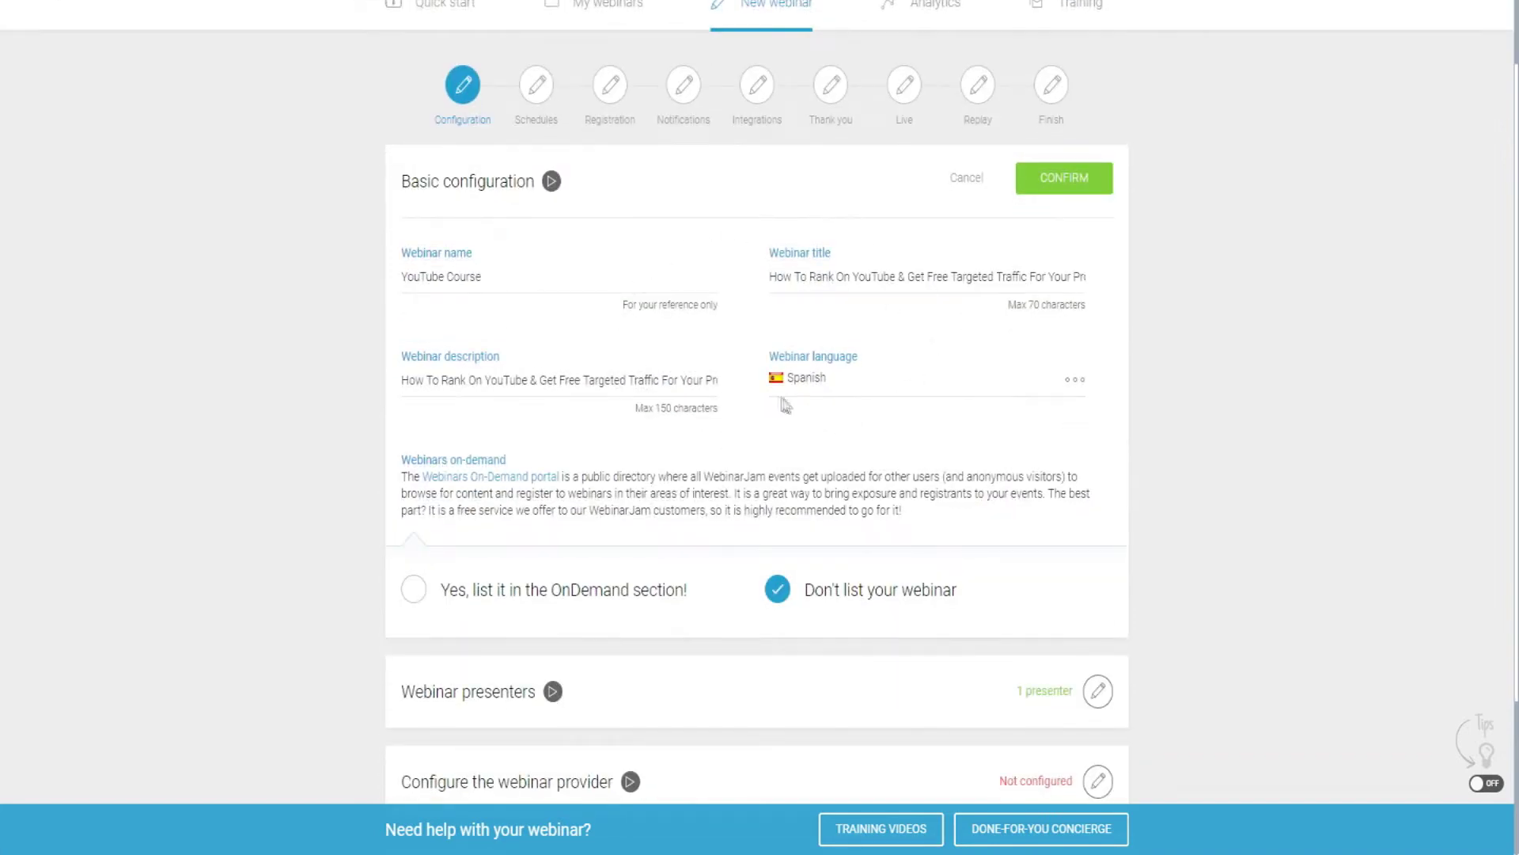
pyautogui.click(821, 387)
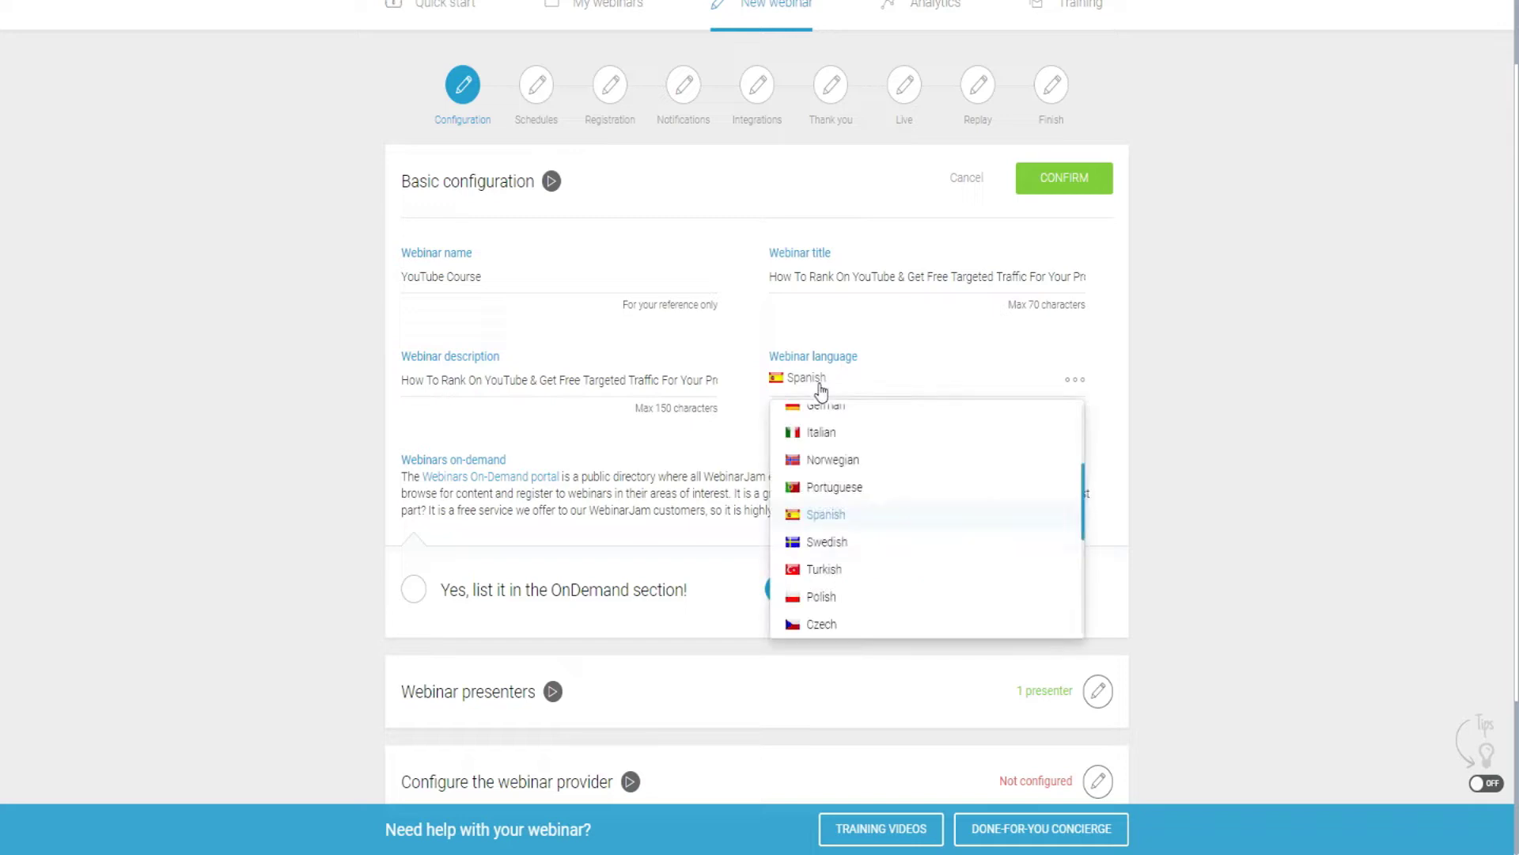
pyautogui.scroll(3, 842, 441)
pyautogui.scroll(-10, 841, 441)
pyautogui.scroll(10, 829, 490)
pyautogui.scroll(-10, 841, 490)
pyautogui.scroll(10, 837, 510)
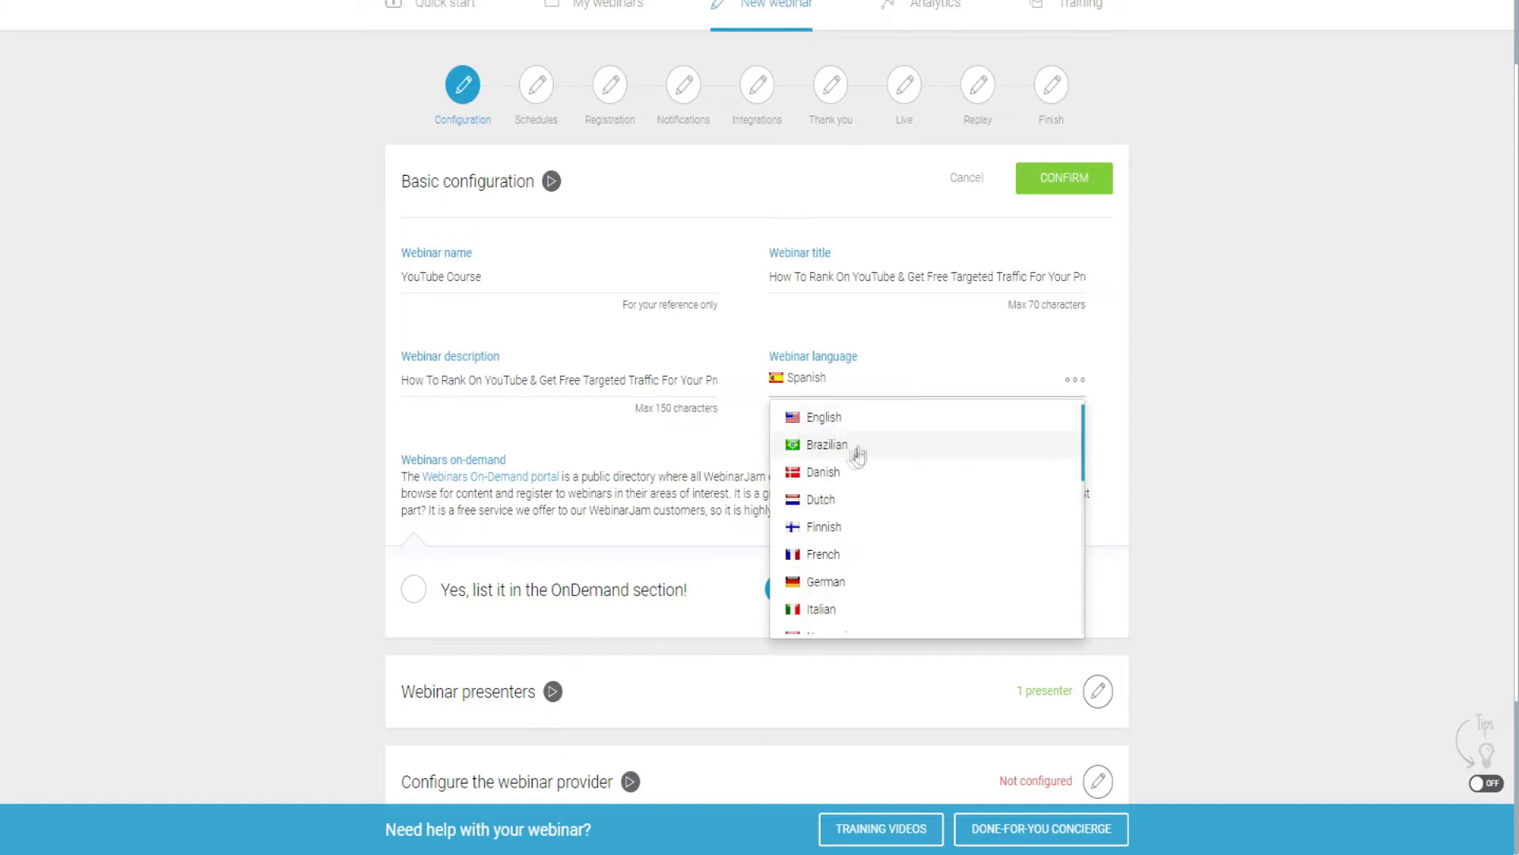
pyautogui.click(829, 421)
# Step: Choose WebinarJam Live as the webinar provider and confirm the provider configuration
pyautogui.scroll(-3, 829, 421)
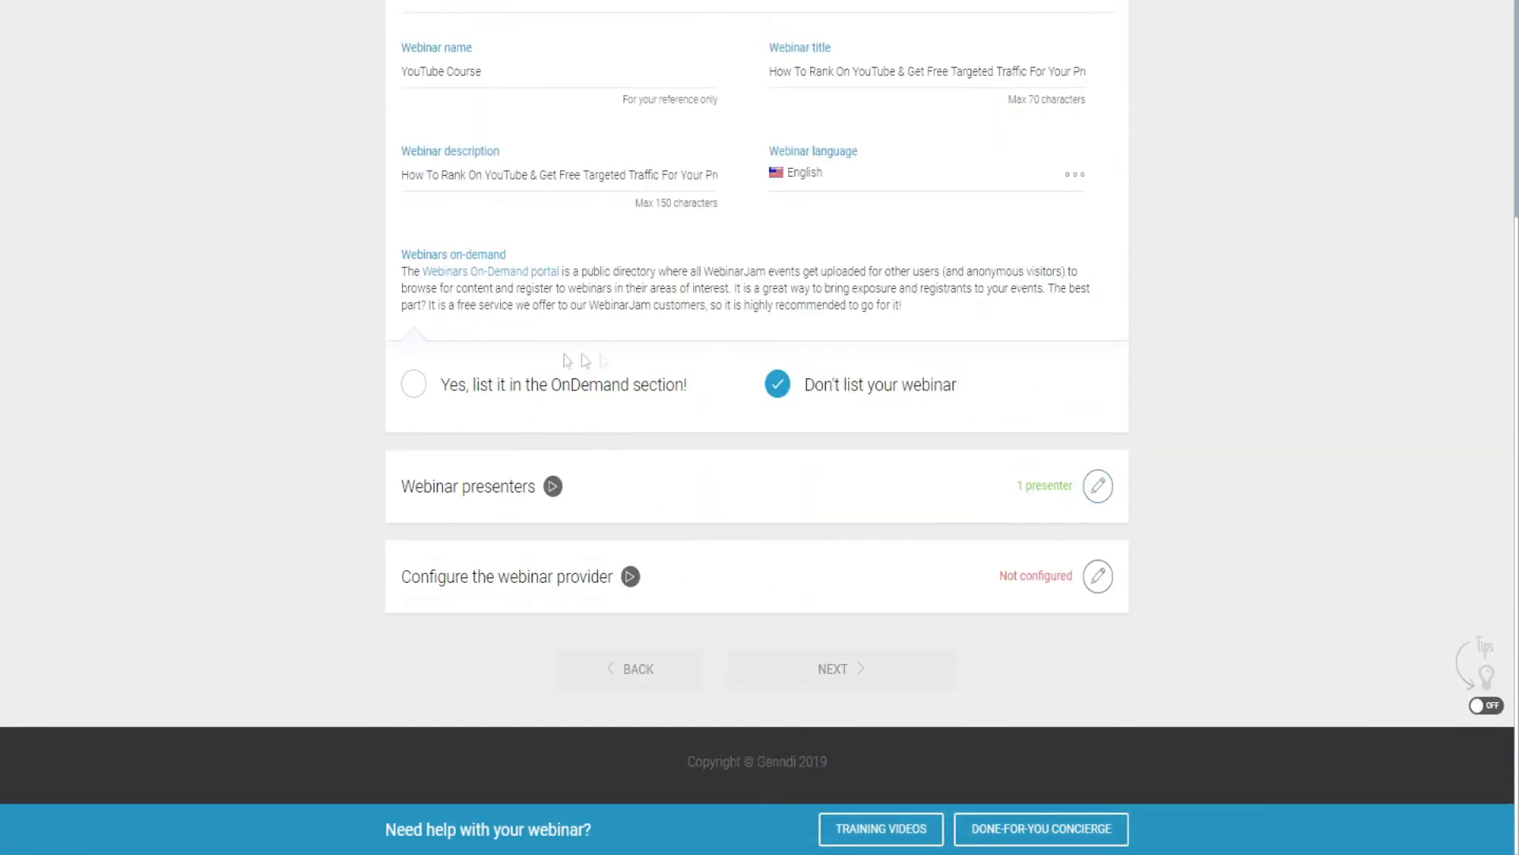
pyautogui.scroll(4, 888, 390)
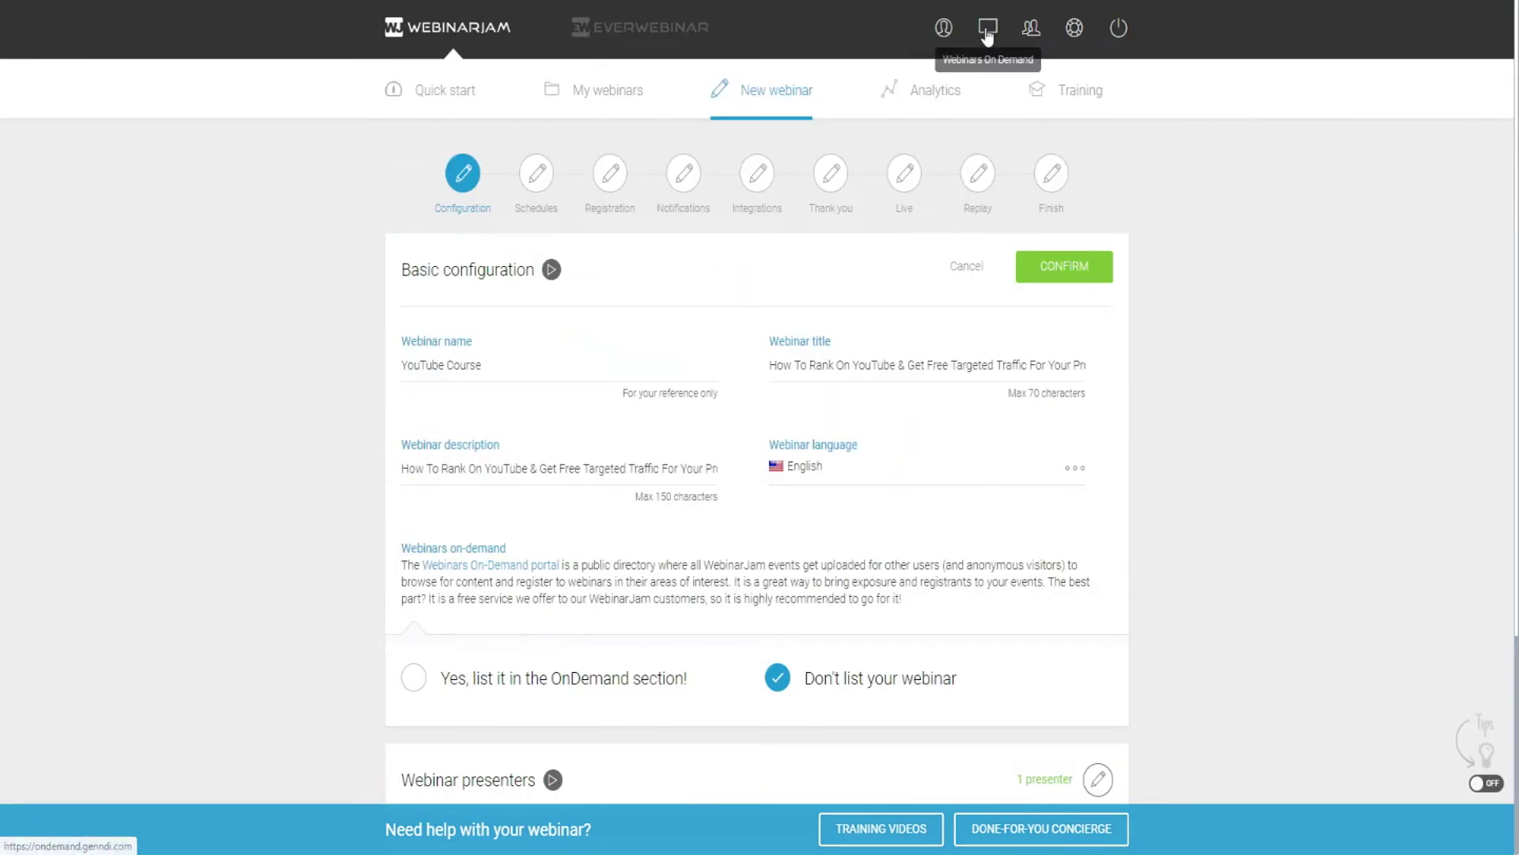
pyautogui.scroll(-5, 366, 457)
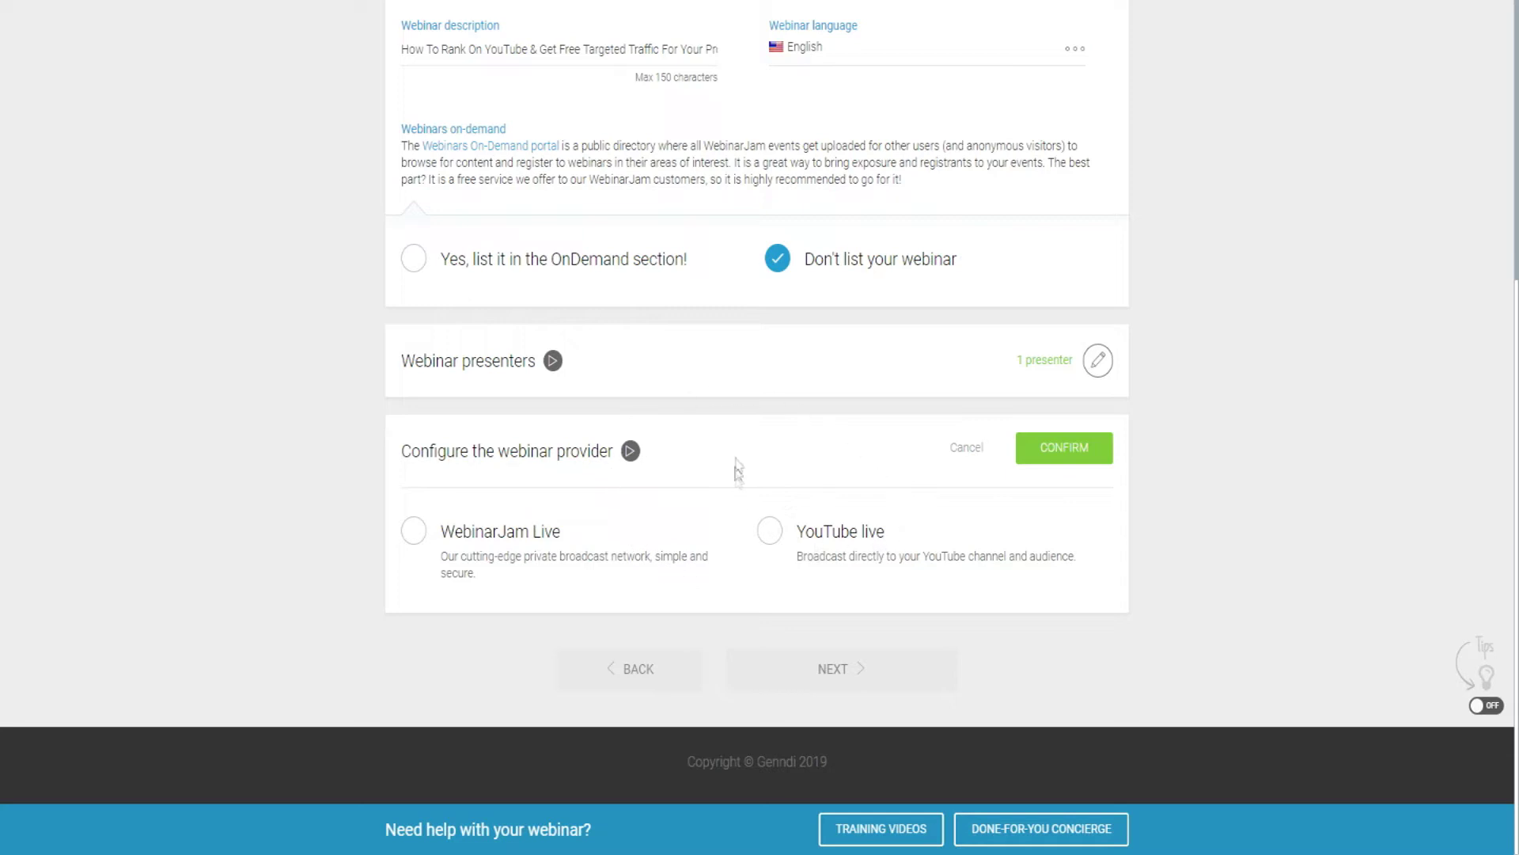
pyautogui.click(413, 530)
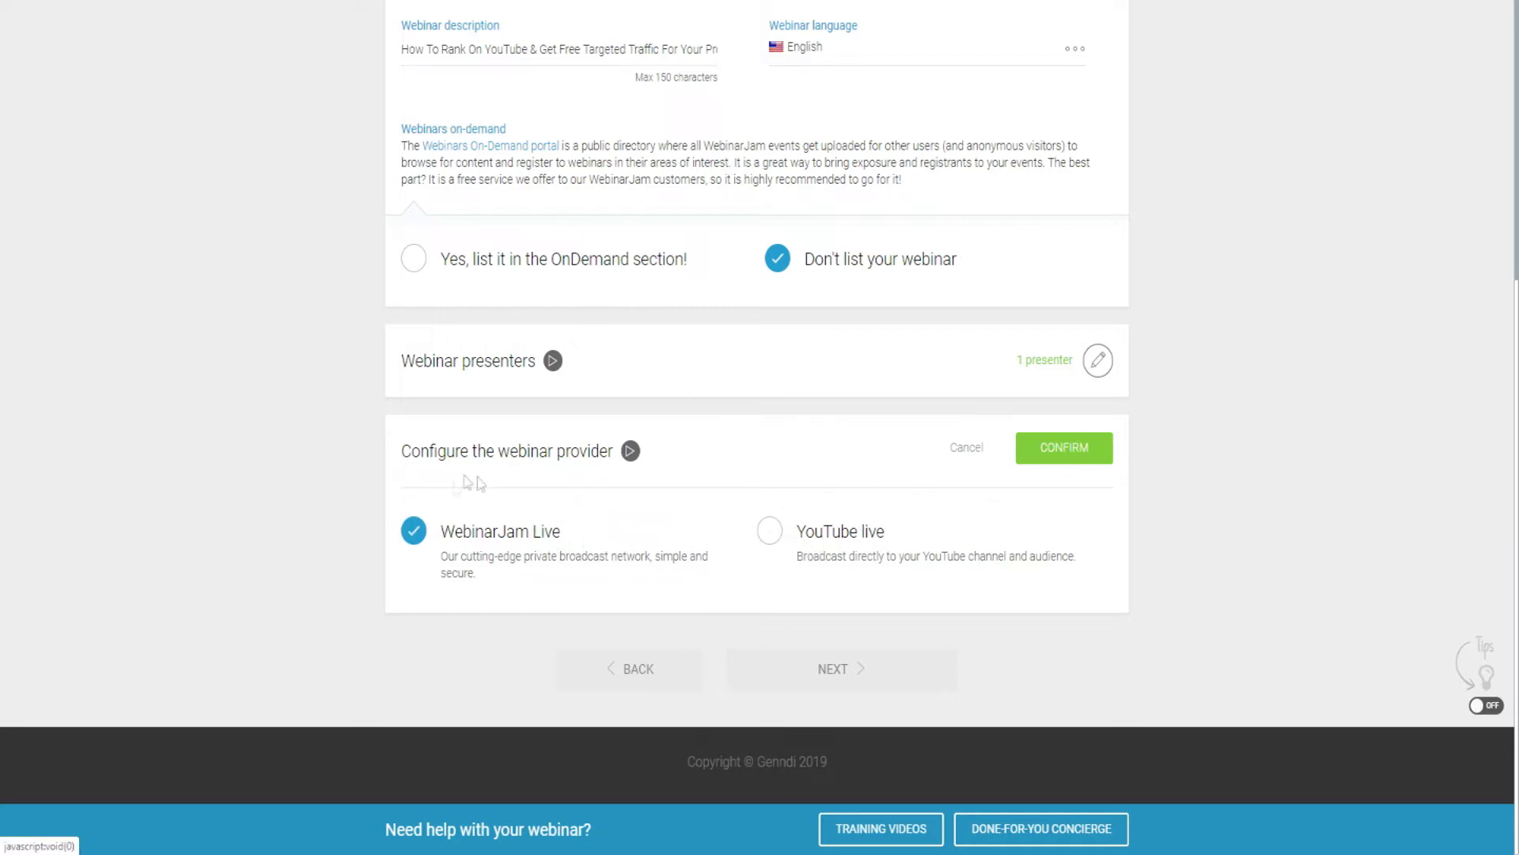
pyautogui.click(1082, 453)
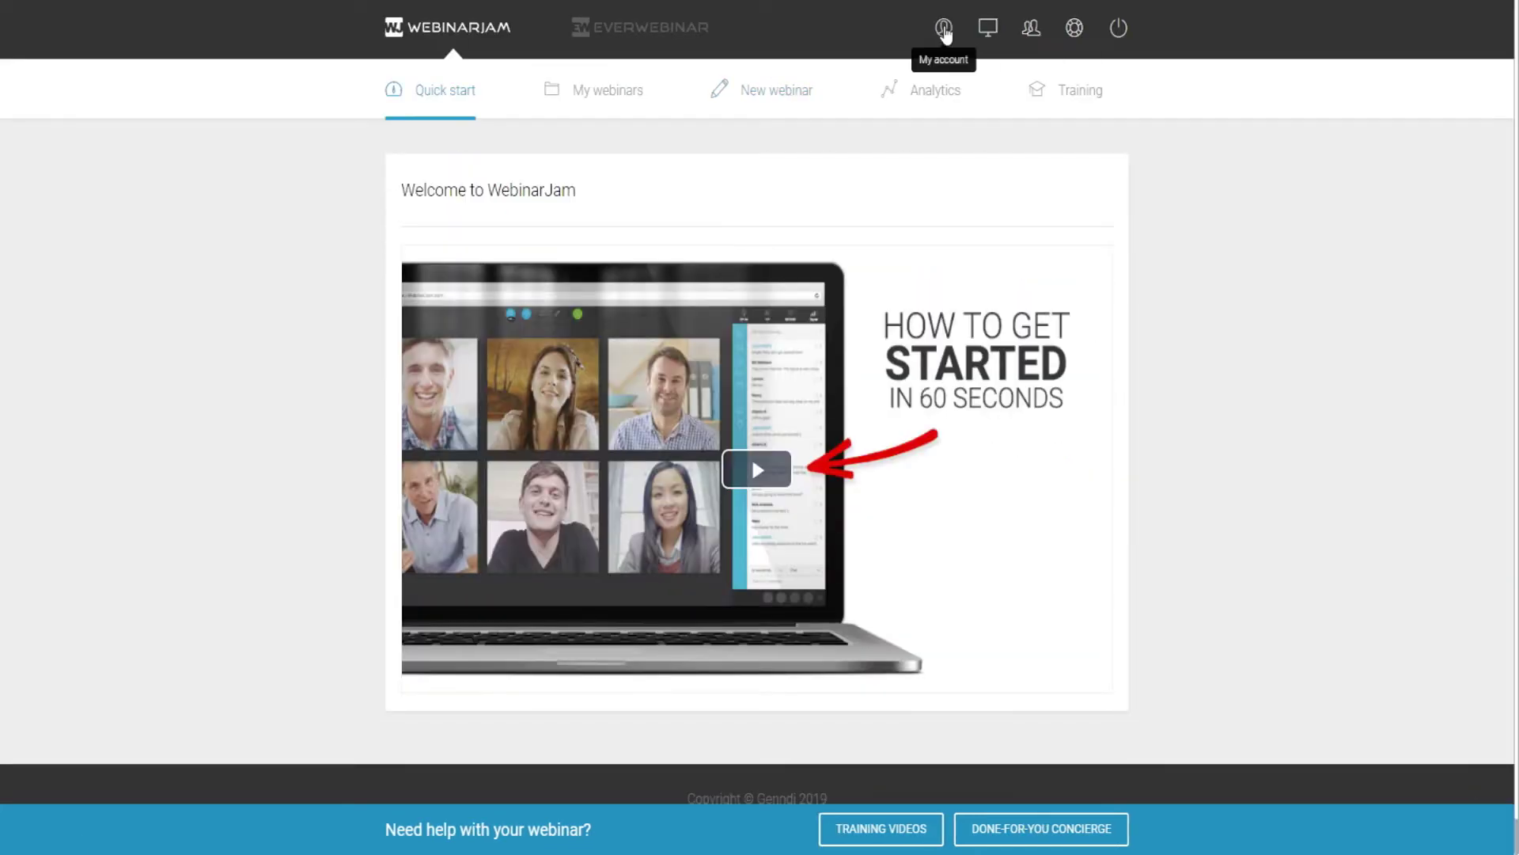
# Step: View the autoresponder and email gateway integrations in the account profile
pyautogui.click(946, 29)
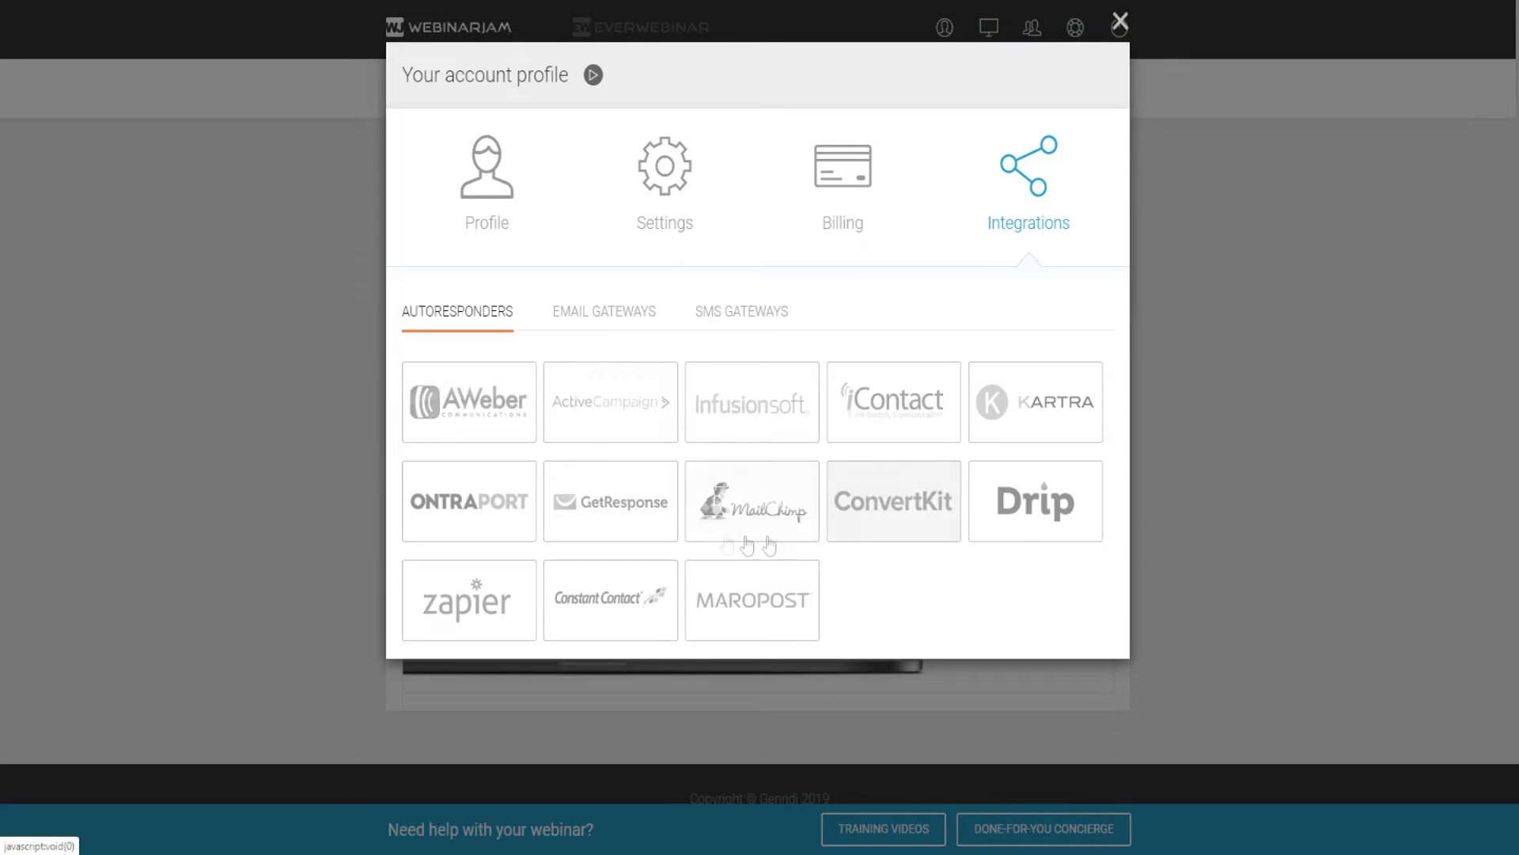
pyautogui.click(597, 311)
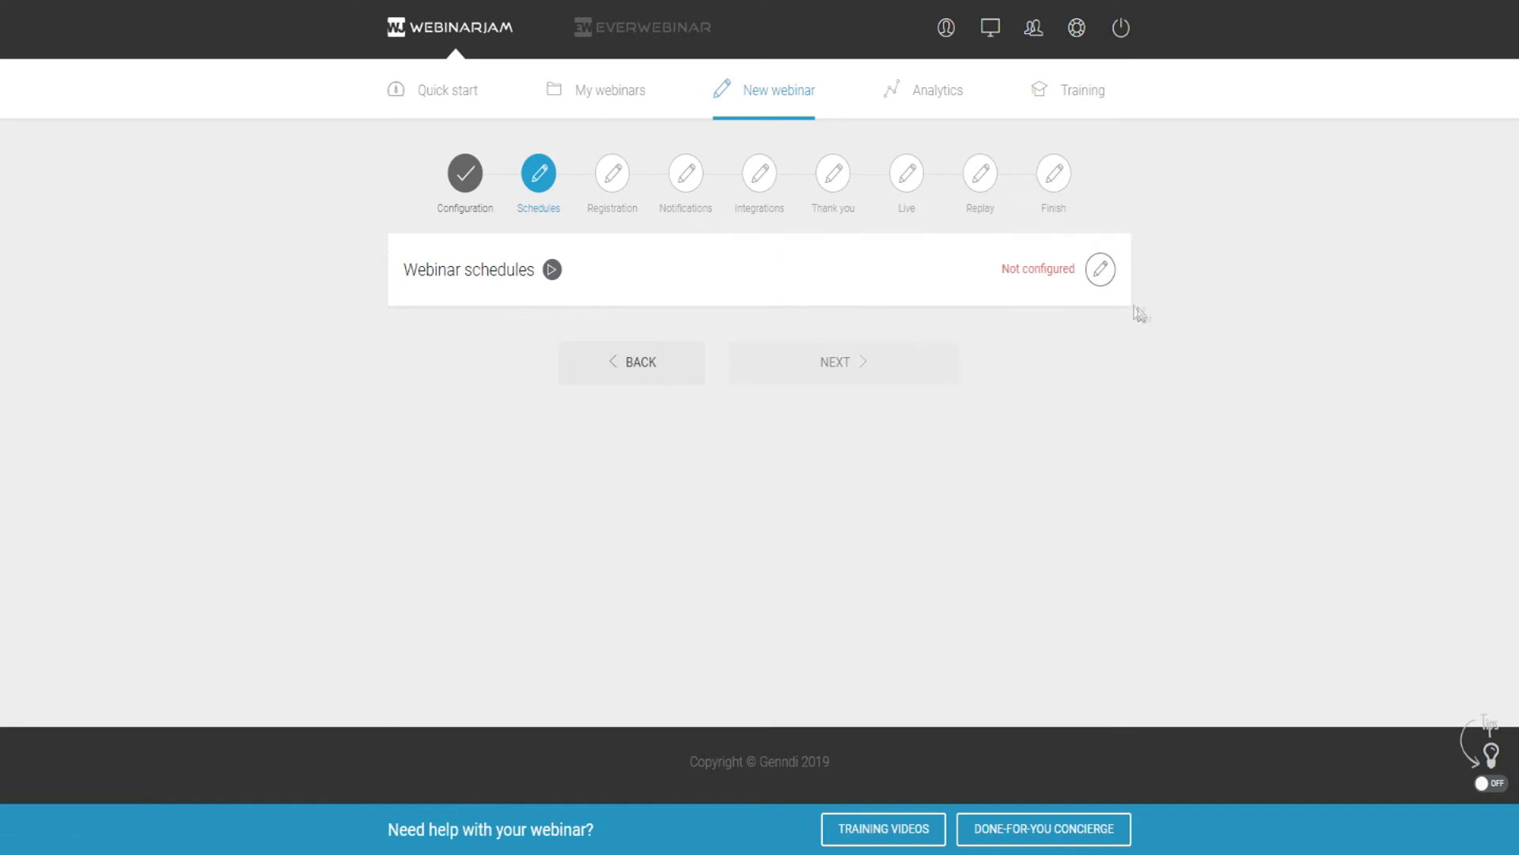
# Step: Configure the webinar schedule with the Schedule it option as A Single Presentation
pyautogui.click(1100, 277)
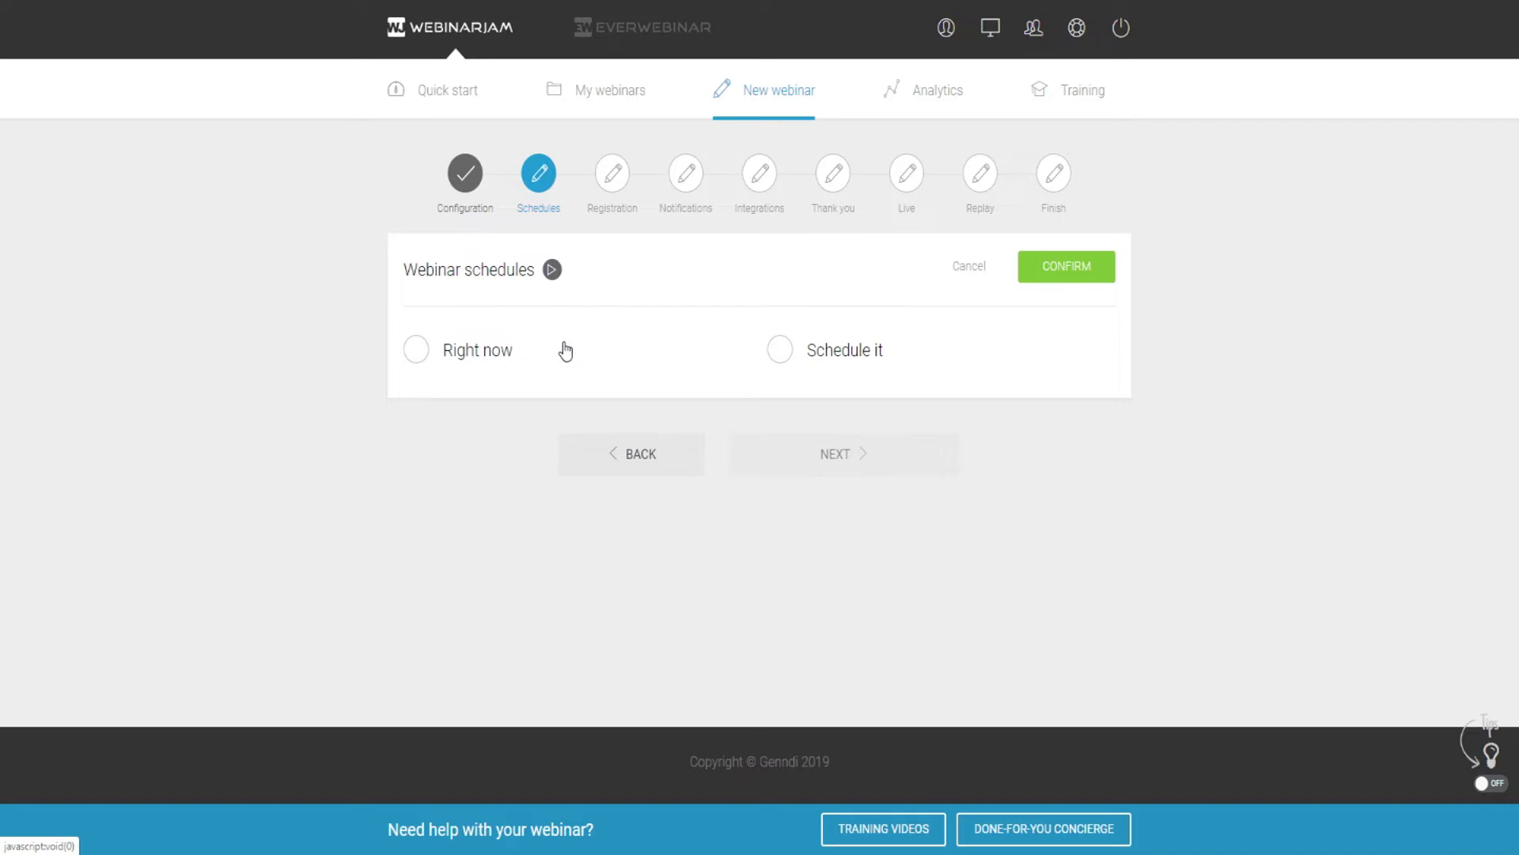
pyautogui.click(413, 355)
pyautogui.click(782, 354)
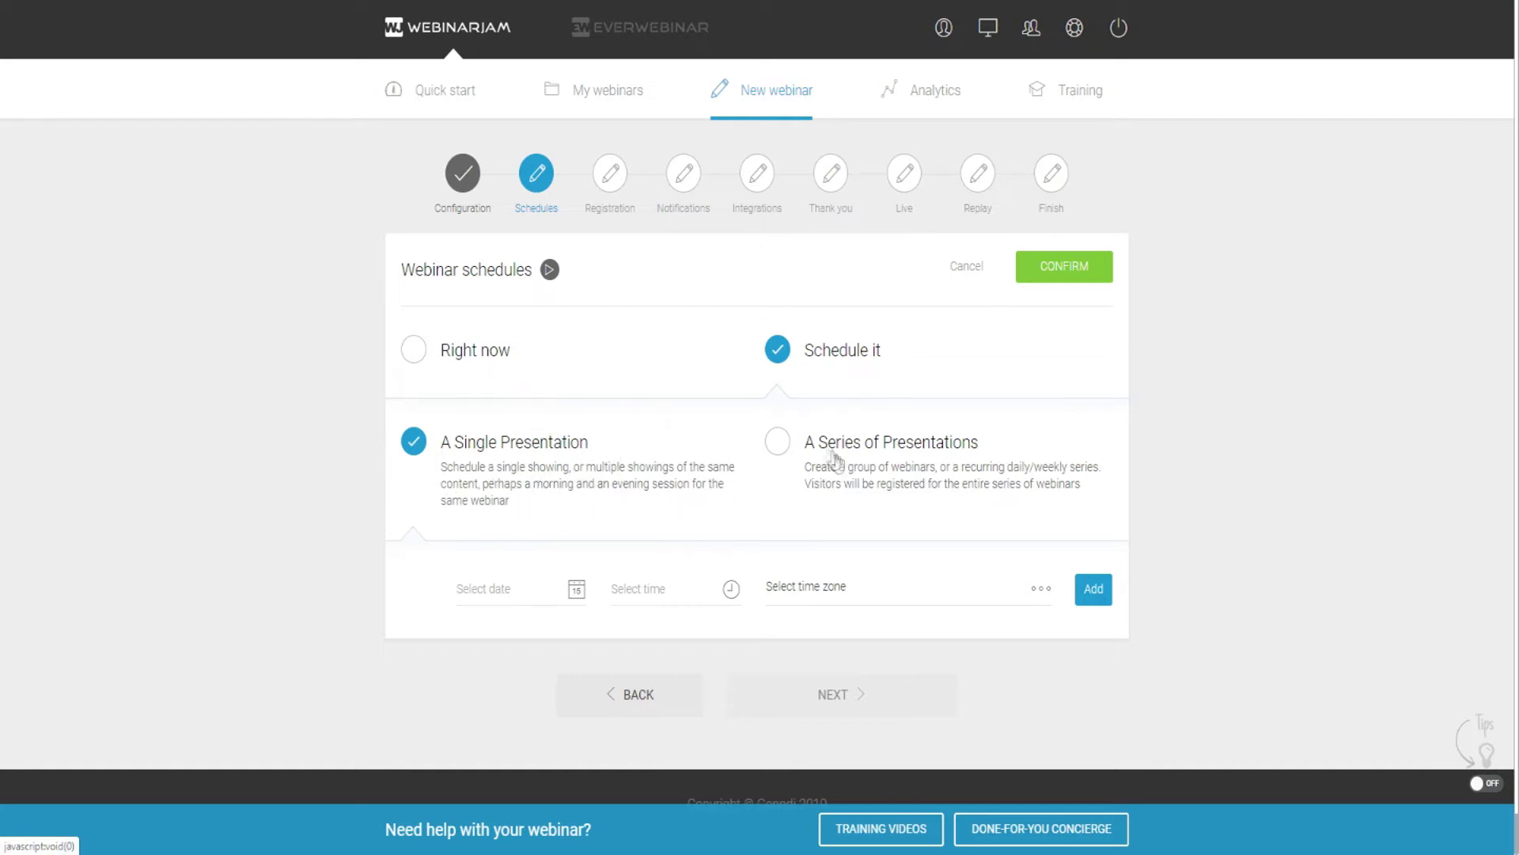
pyautogui.click(774, 456)
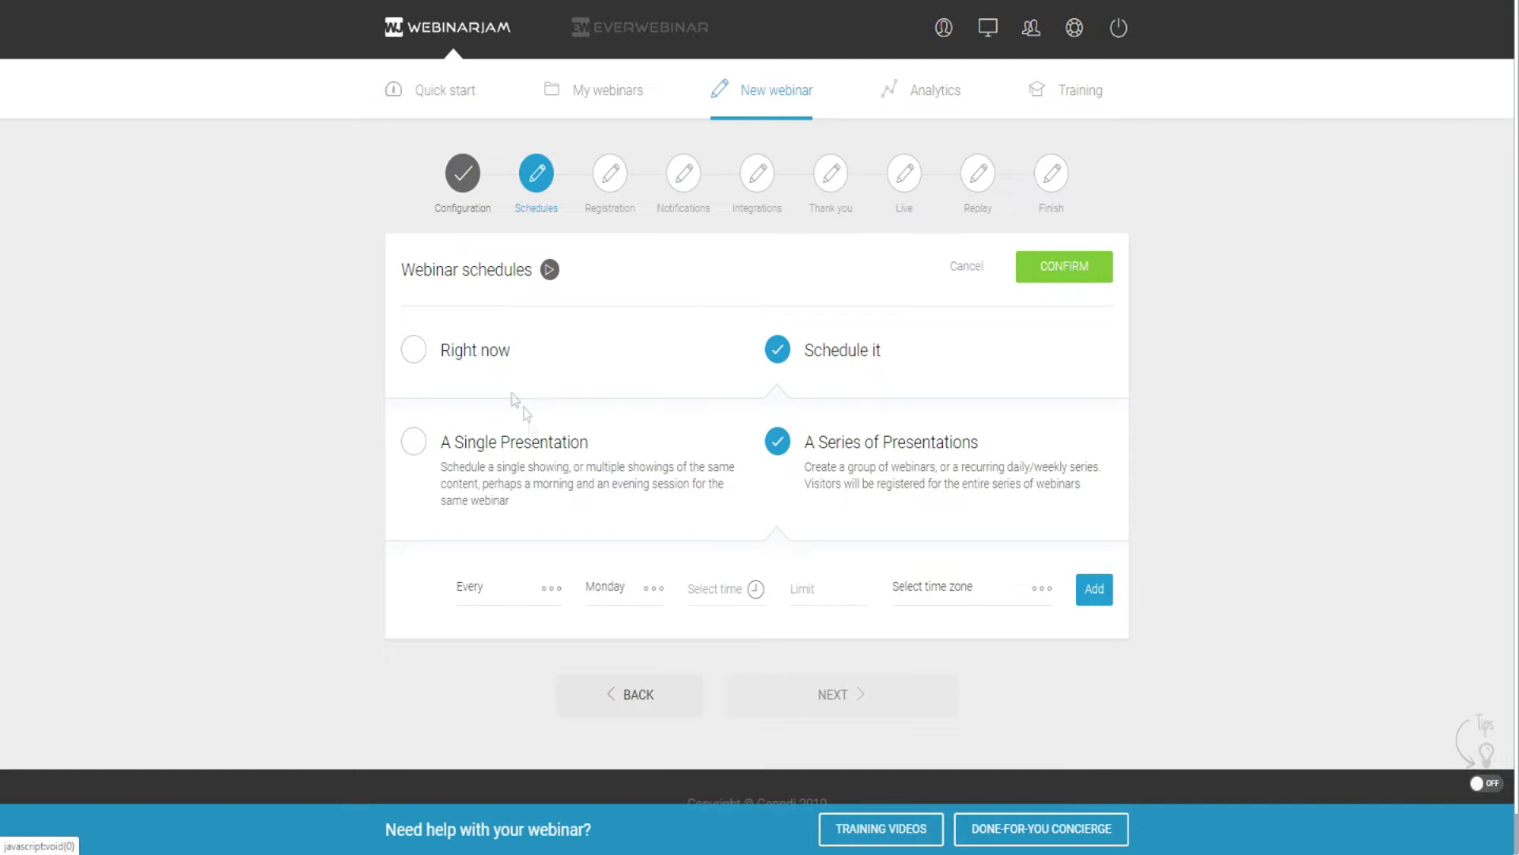
pyautogui.click(416, 445)
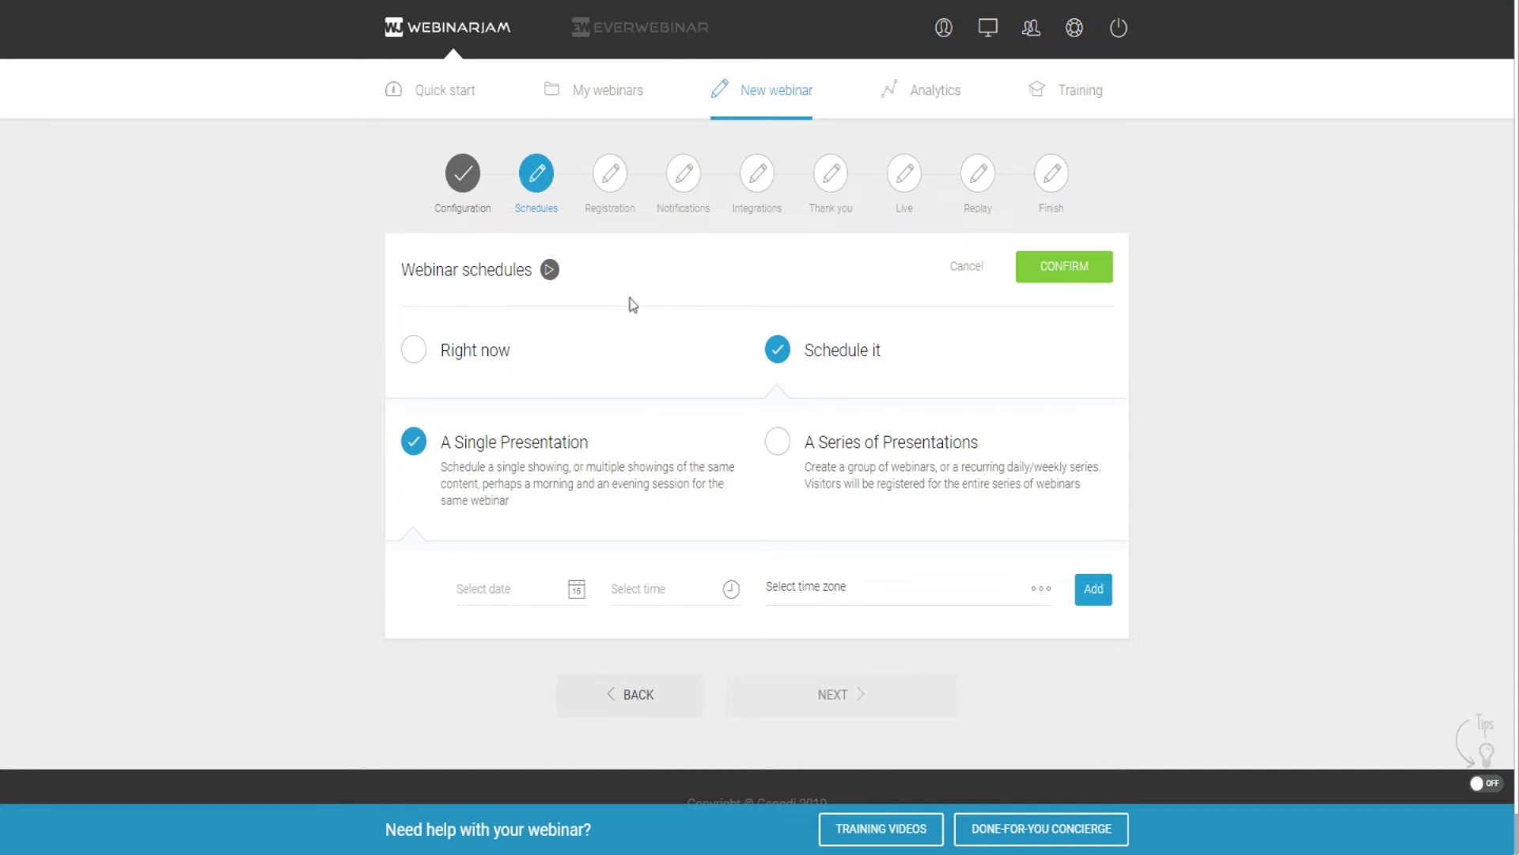
# Step: View the video tutorial for the webinar schedules section and close it
pyautogui.click(549, 269)
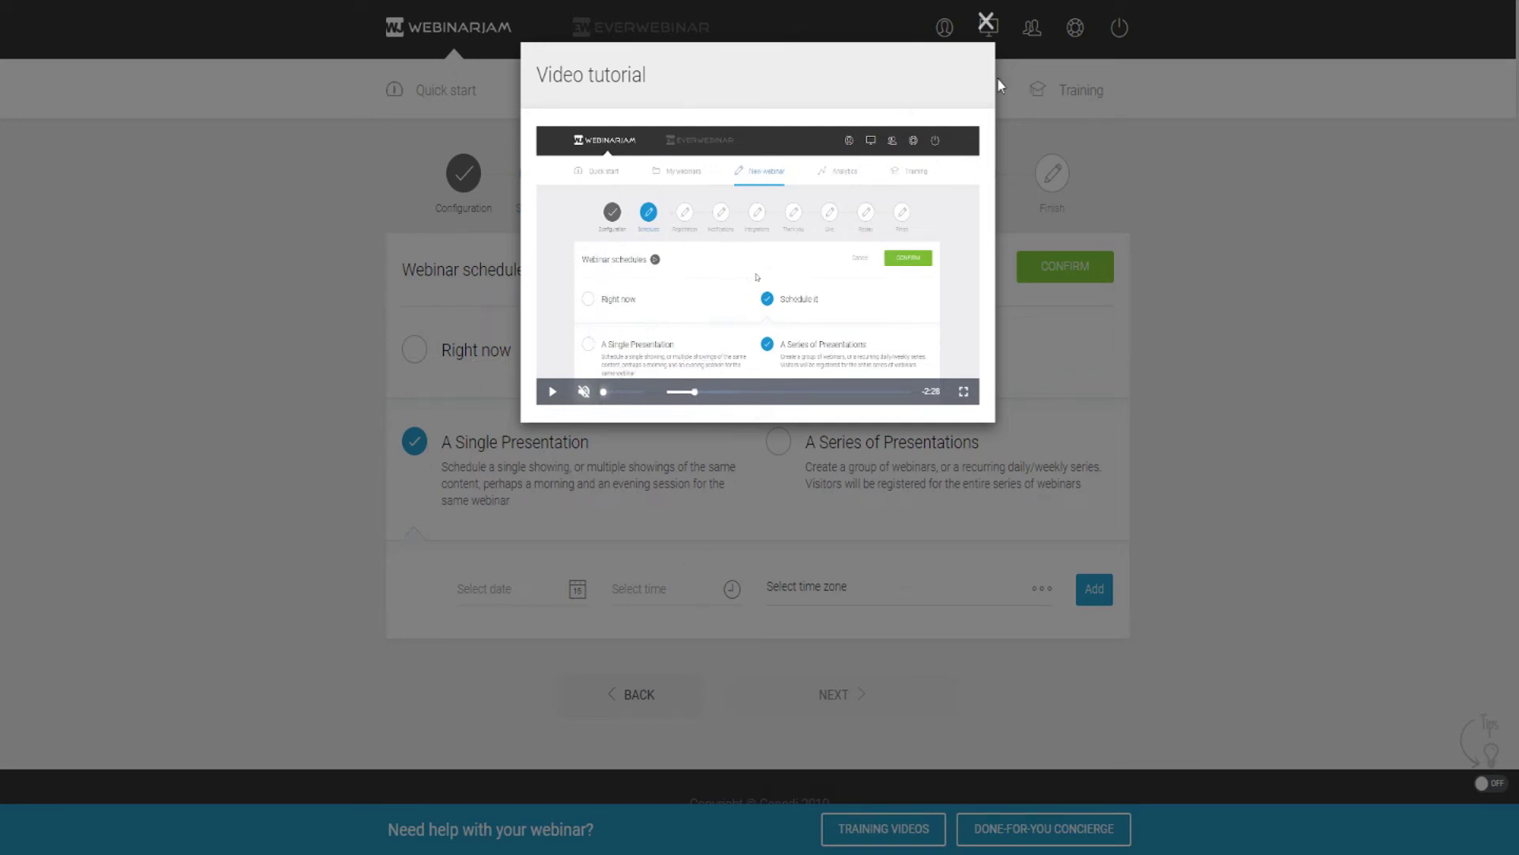
pyautogui.click(986, 24)
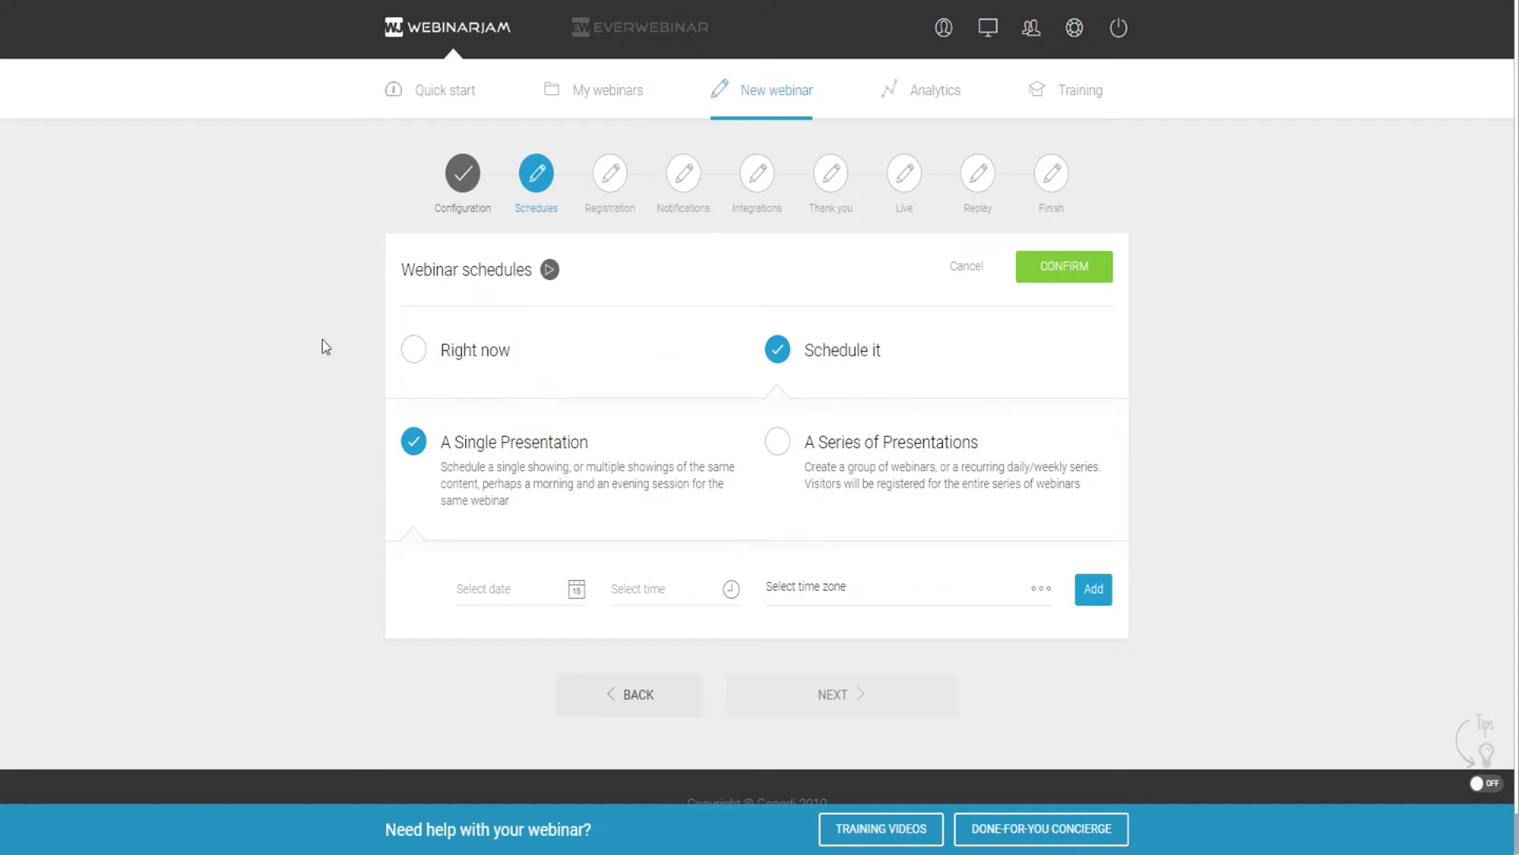
# Step: Add a session on 2019-10-24 at 1:00 AM Pacific Time (US and Canada), confirm the schedule and continue to Registration
pyautogui.click(506, 588)
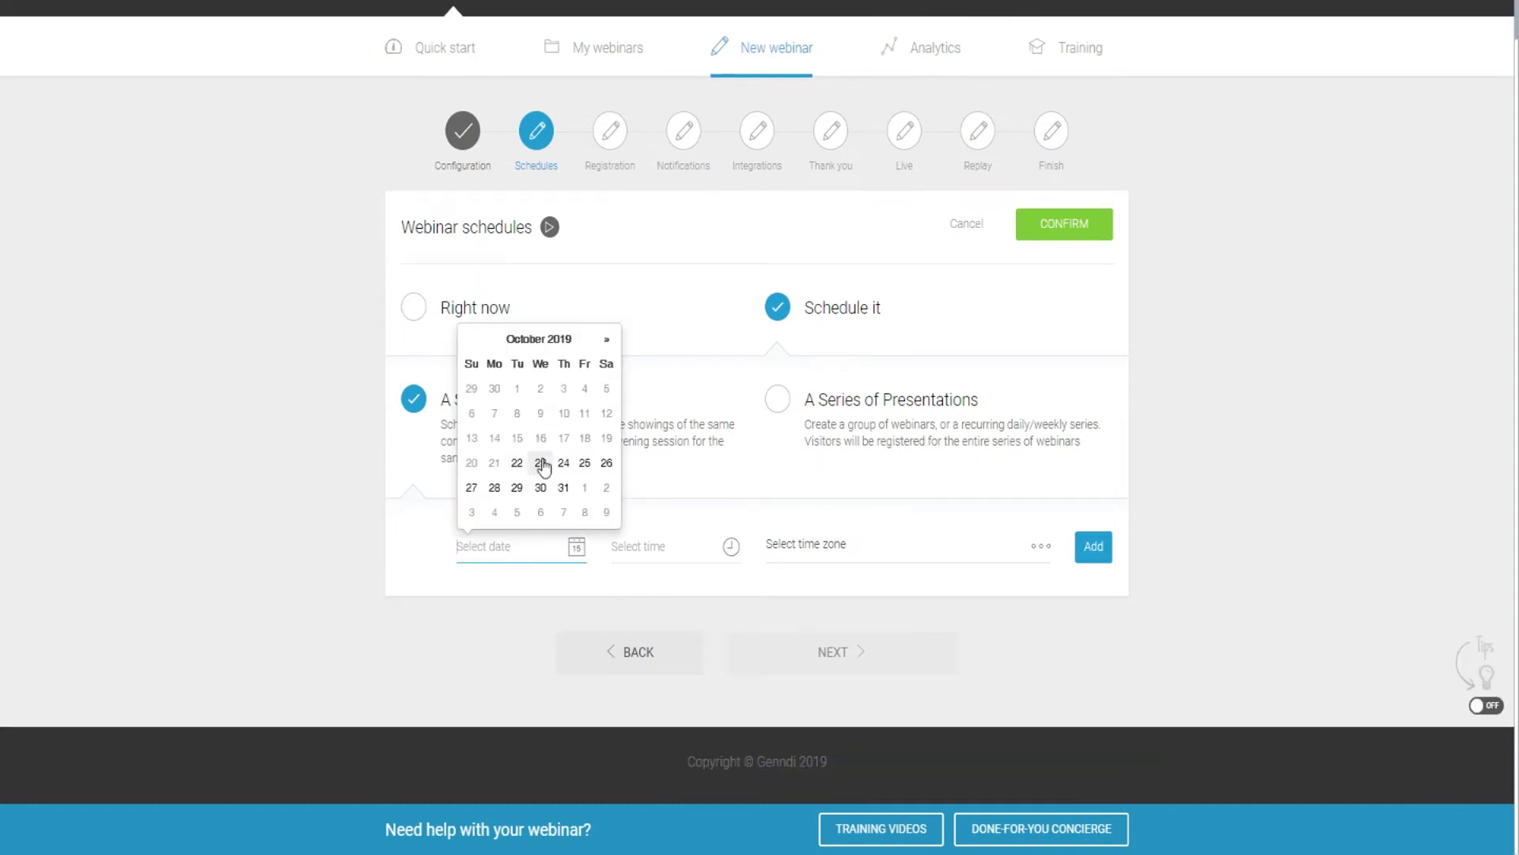
pyautogui.click(564, 463)
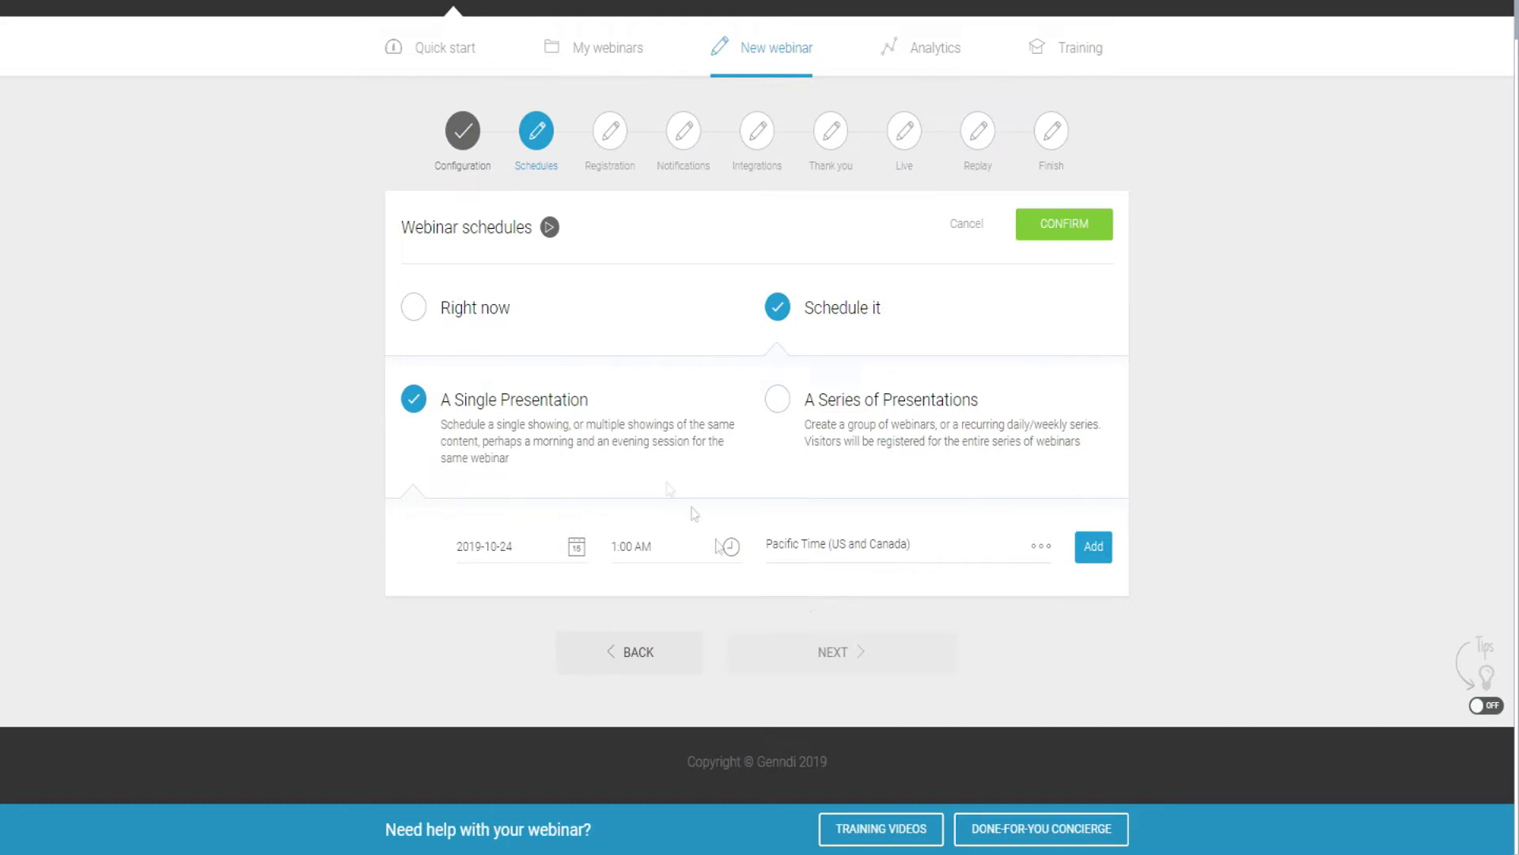
pyautogui.click(1093, 546)
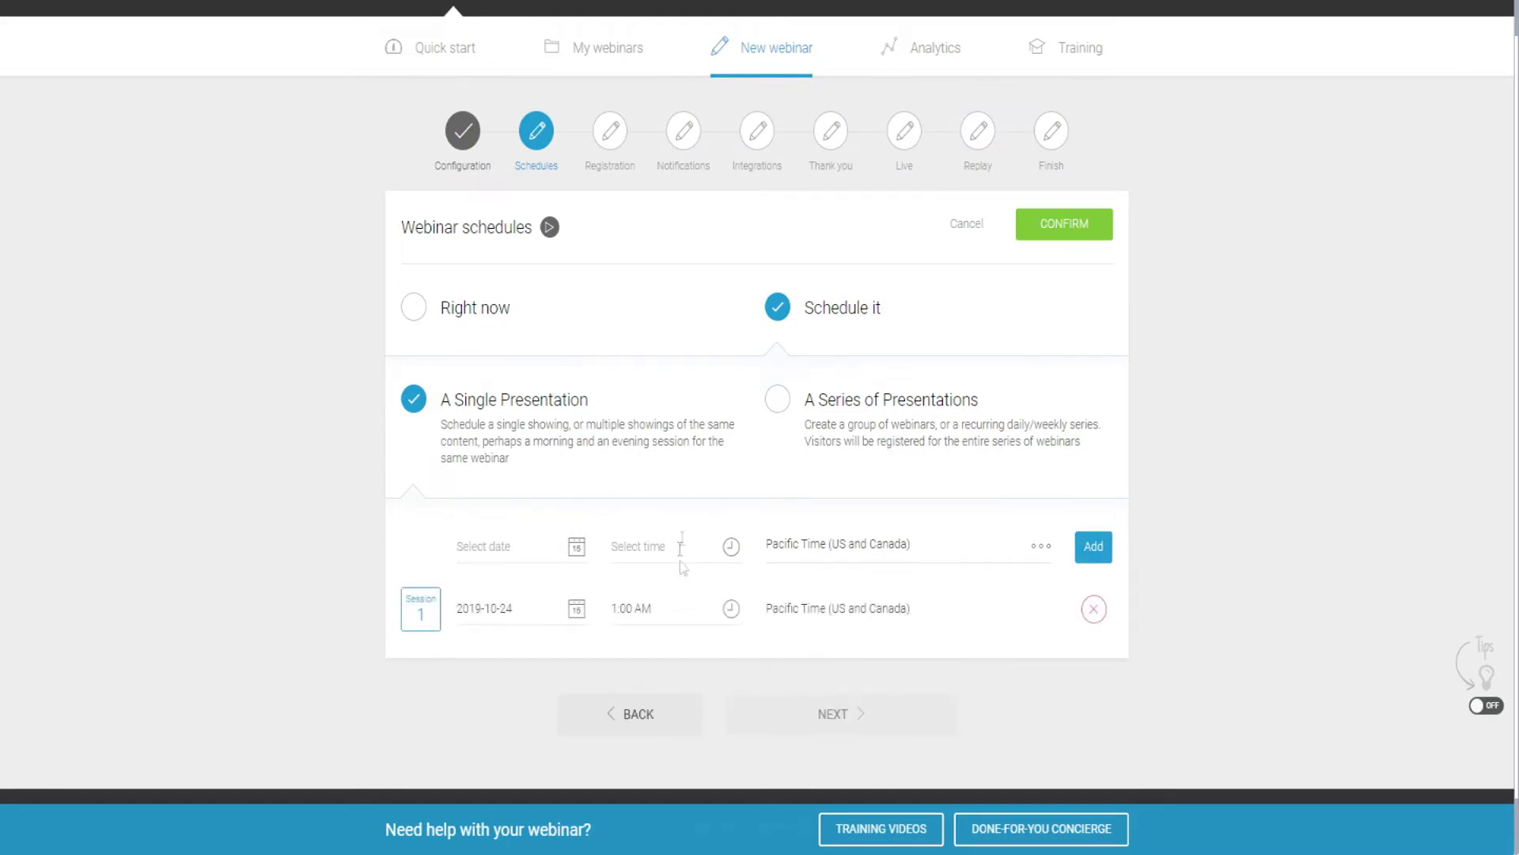
pyautogui.click(1070, 230)
pyautogui.click(871, 380)
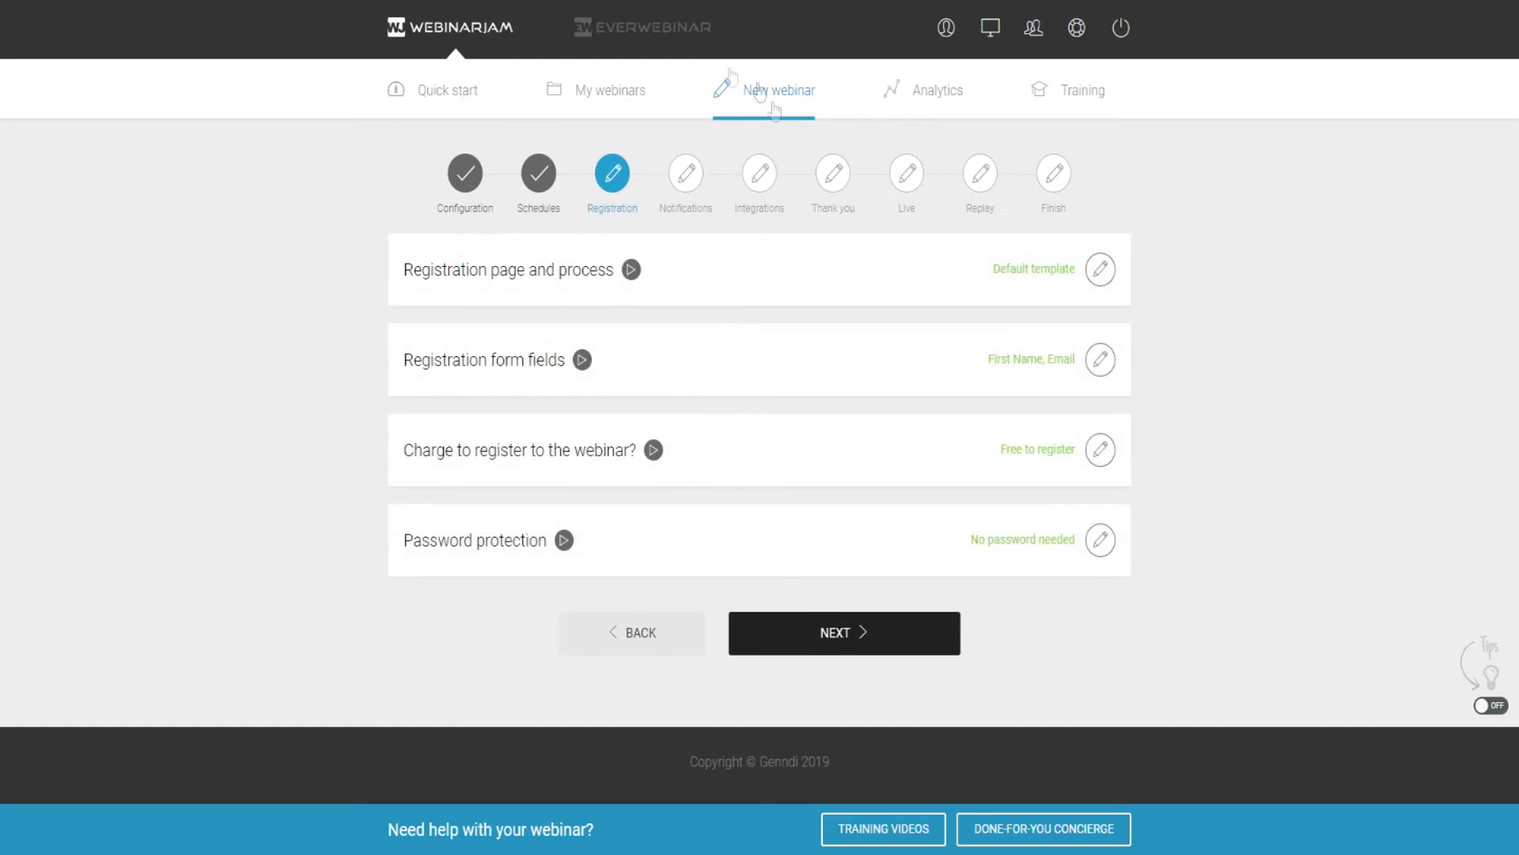
# Step: Open the registration page templates and view the URL setting for using your own design on your own website
pyautogui.click(1100, 269)
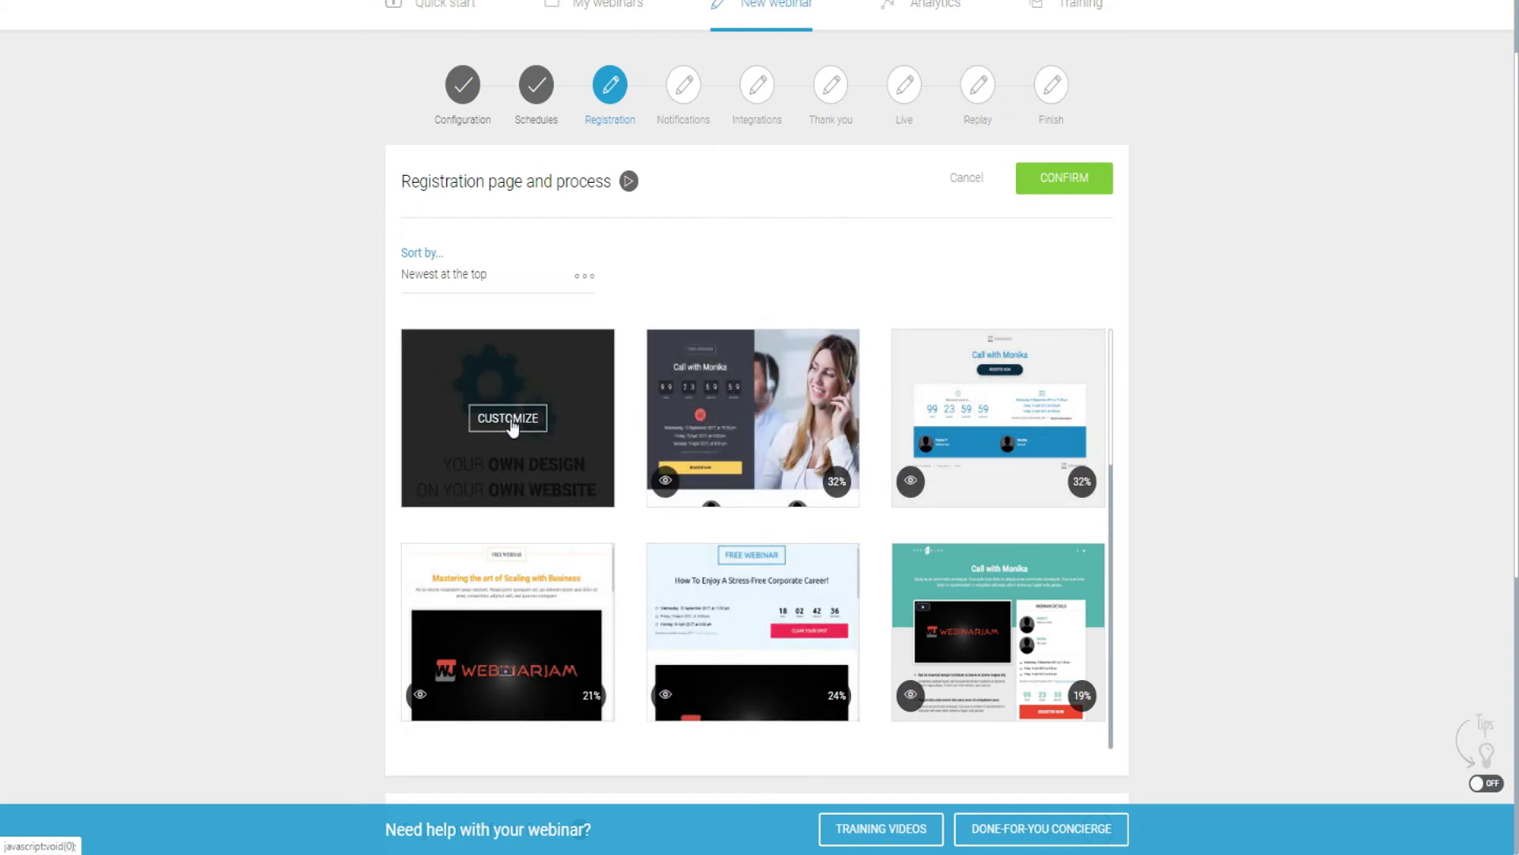
pyautogui.click(459, 404)
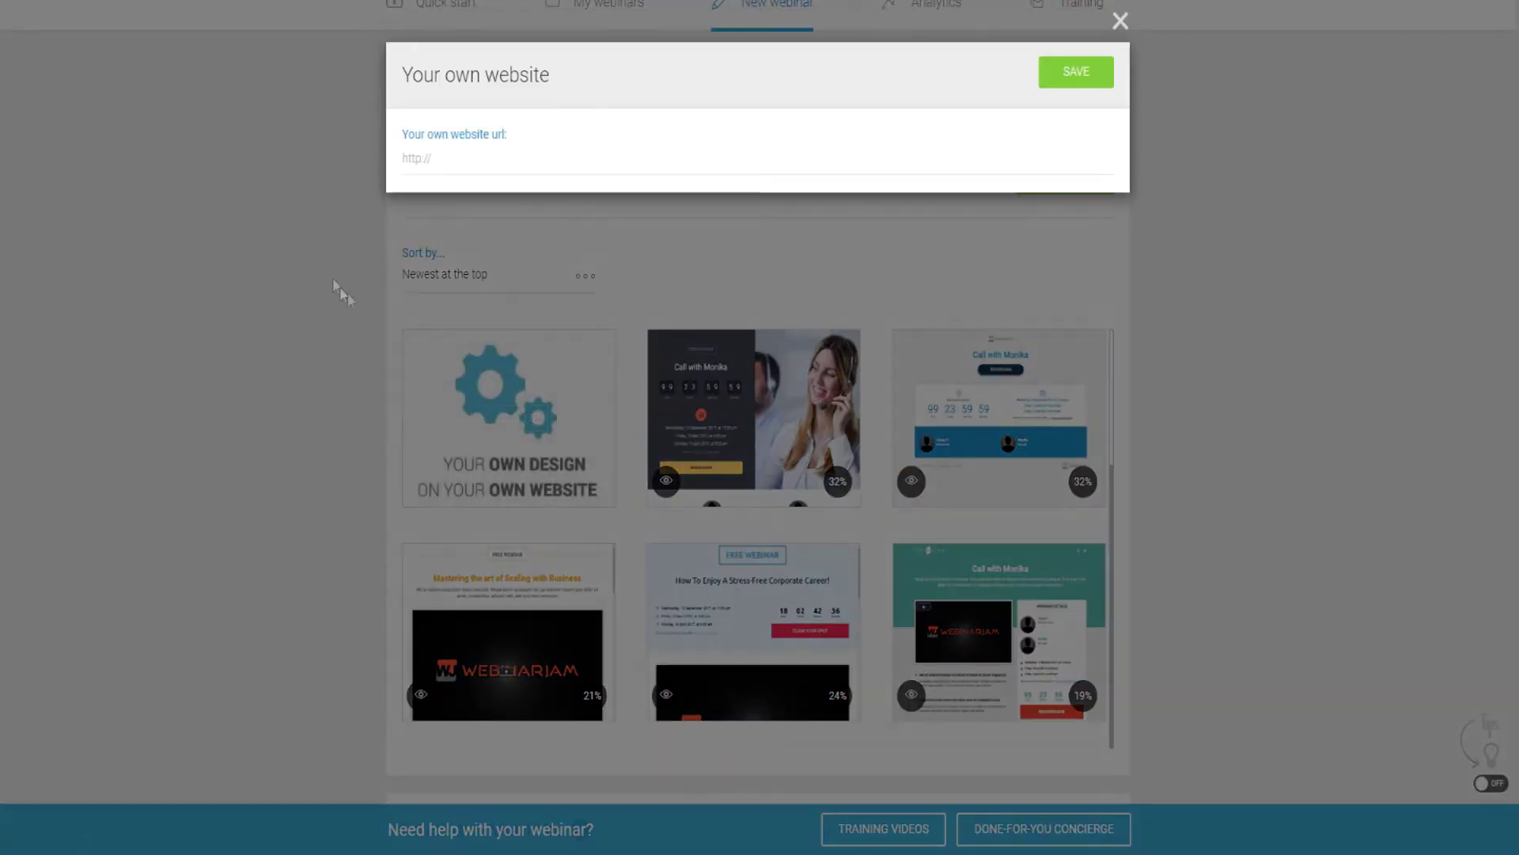
pyautogui.click(1121, 21)
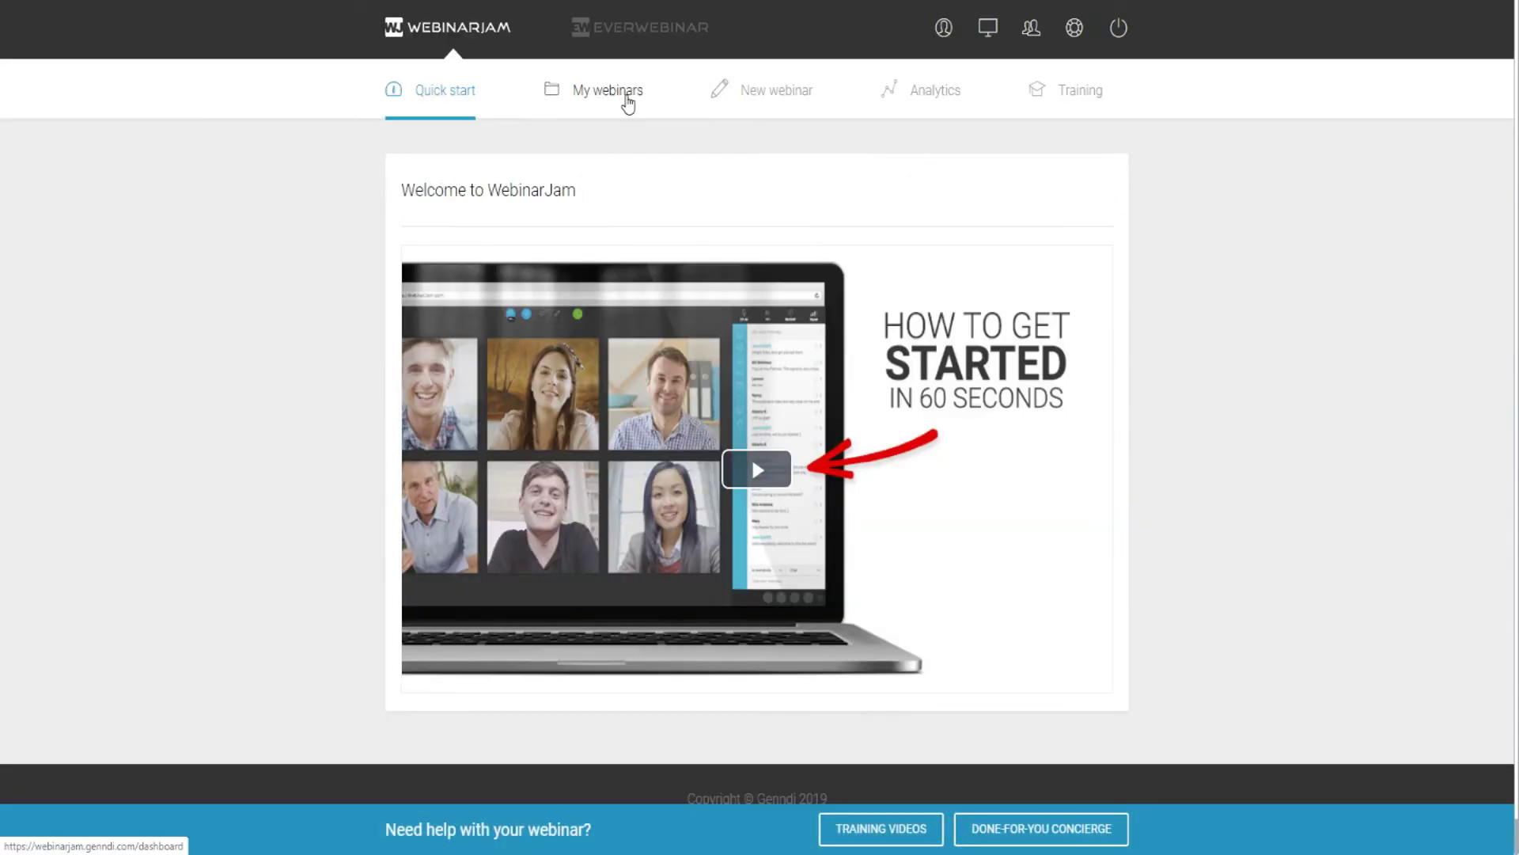
# Step: View the links of the existing Test for video webinar and select the embed code for its registration box
pyautogui.click(628, 102)
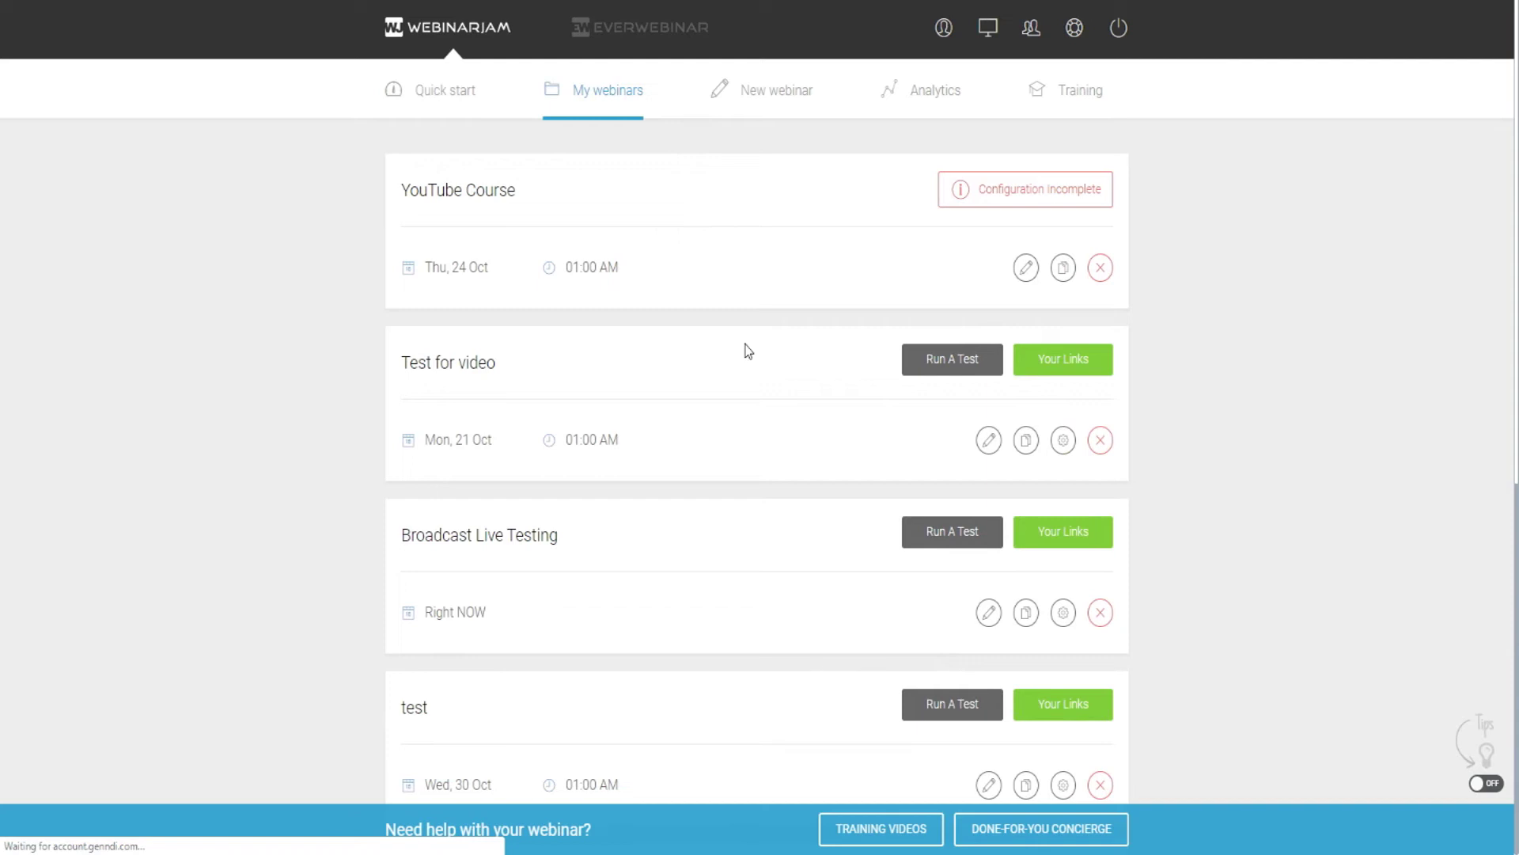
pyautogui.scroll(-1, 759, 344)
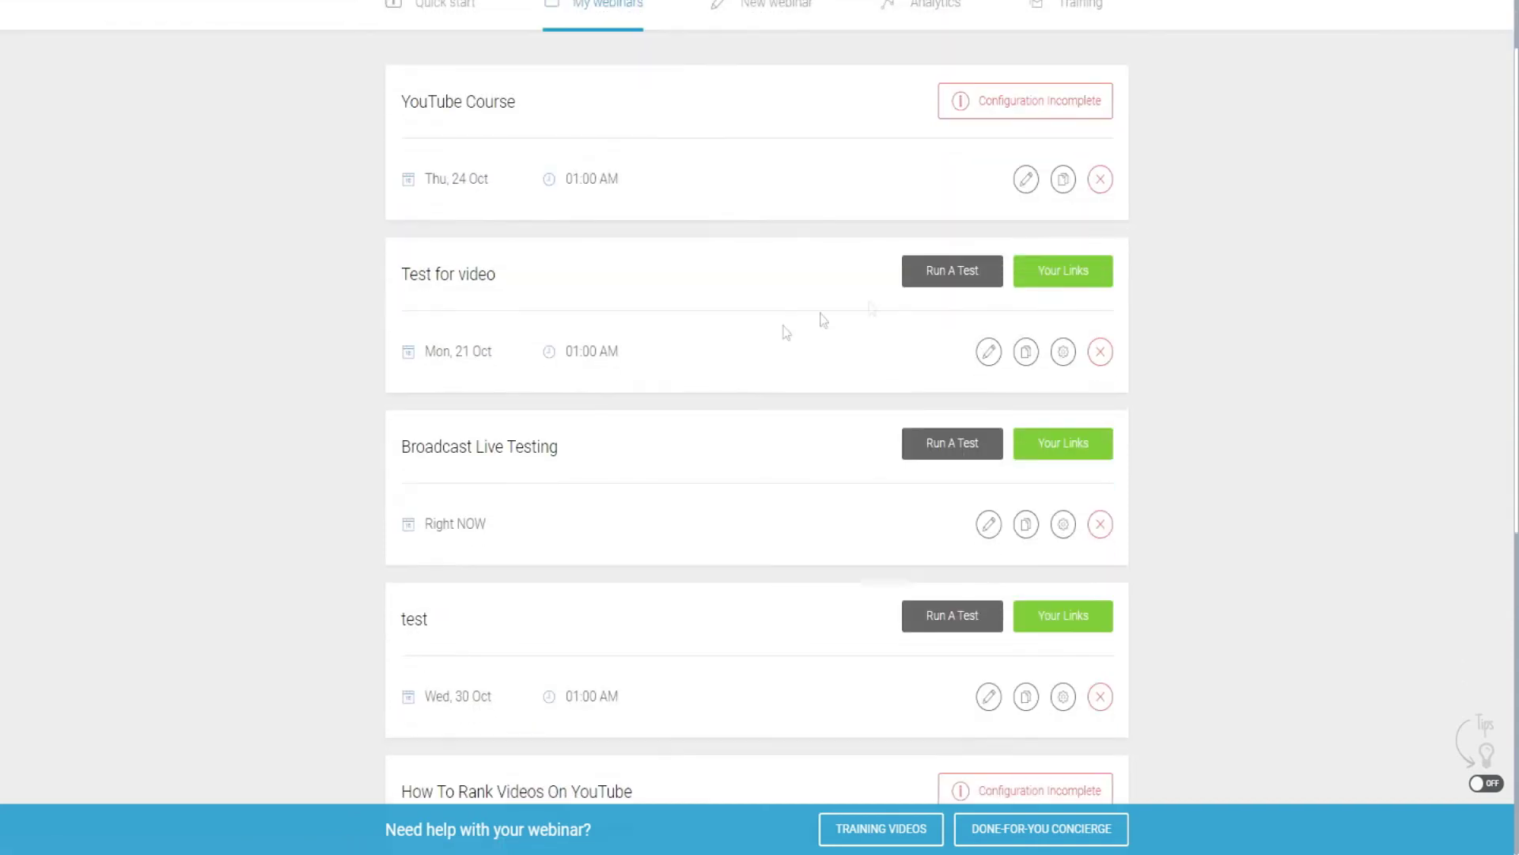
pyautogui.click(1072, 274)
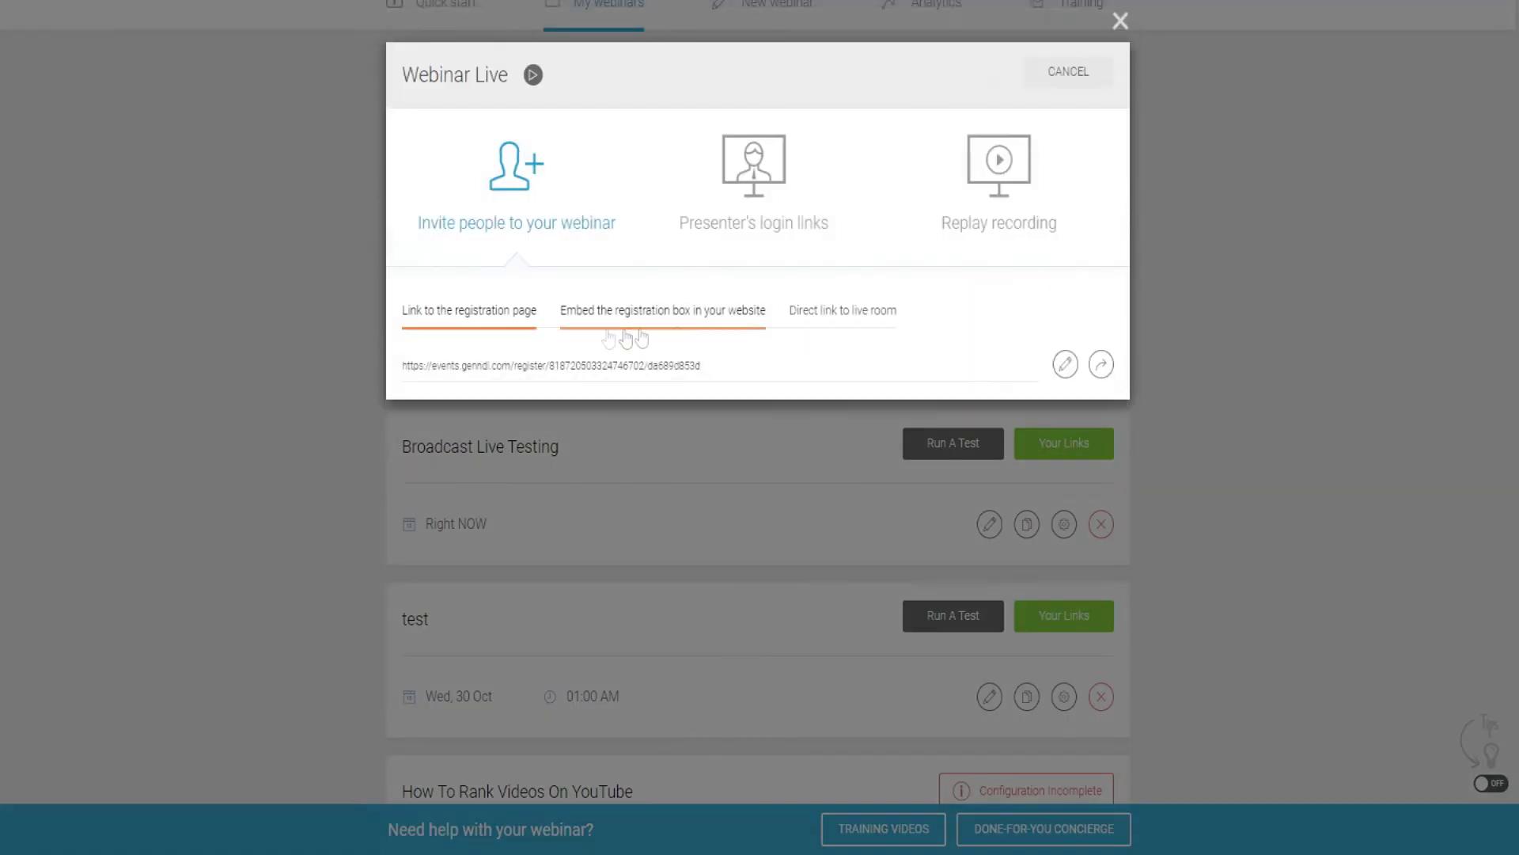
pyautogui.click(586, 321)
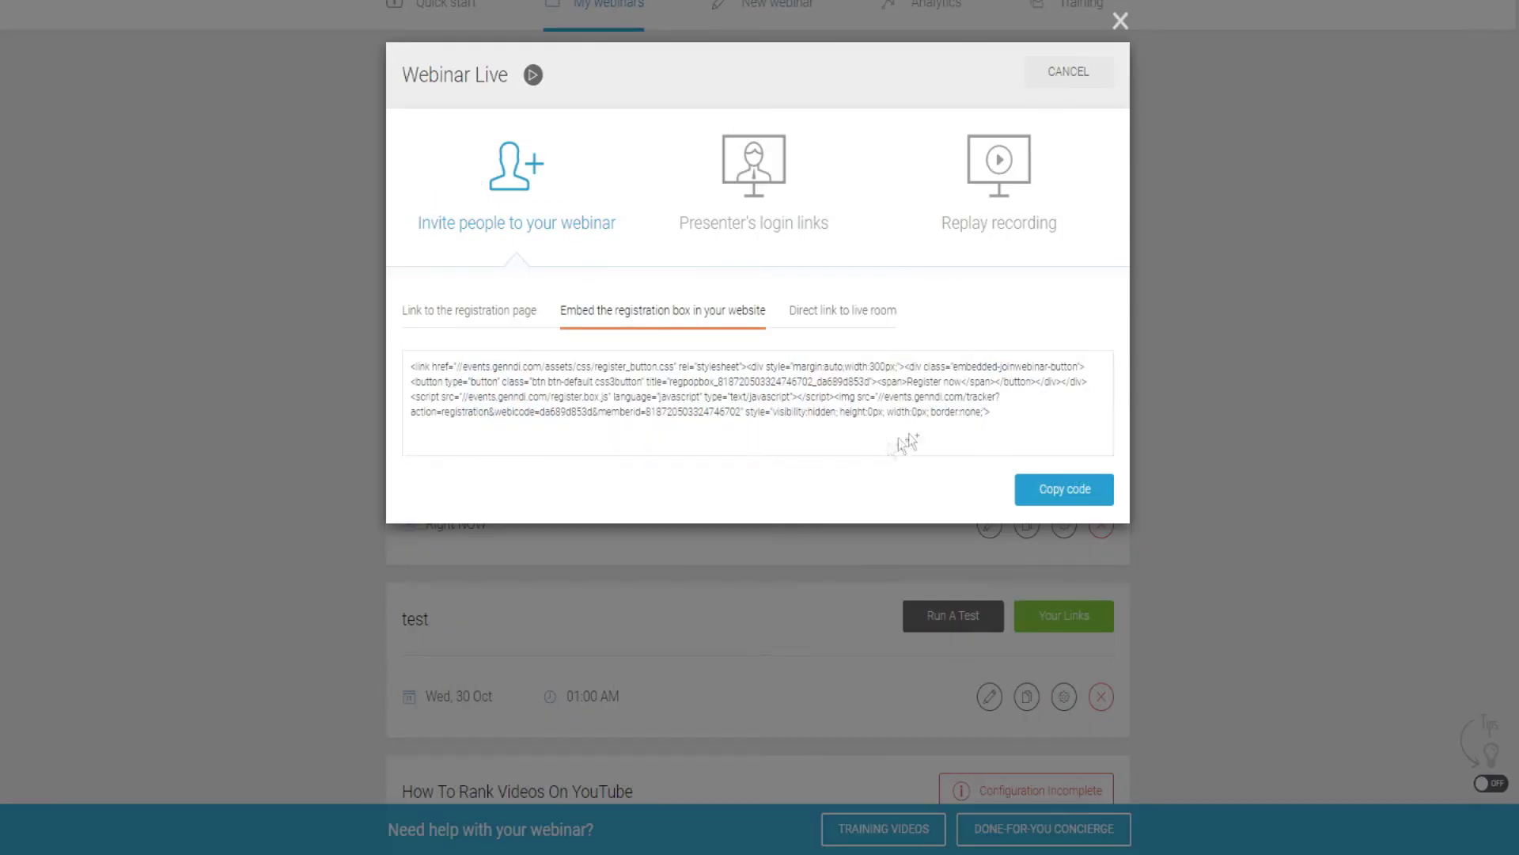
pyautogui.moveTo(1011, 417); pyautogui.dragTo(377, 368)
pyautogui.rightClick(618, 401)
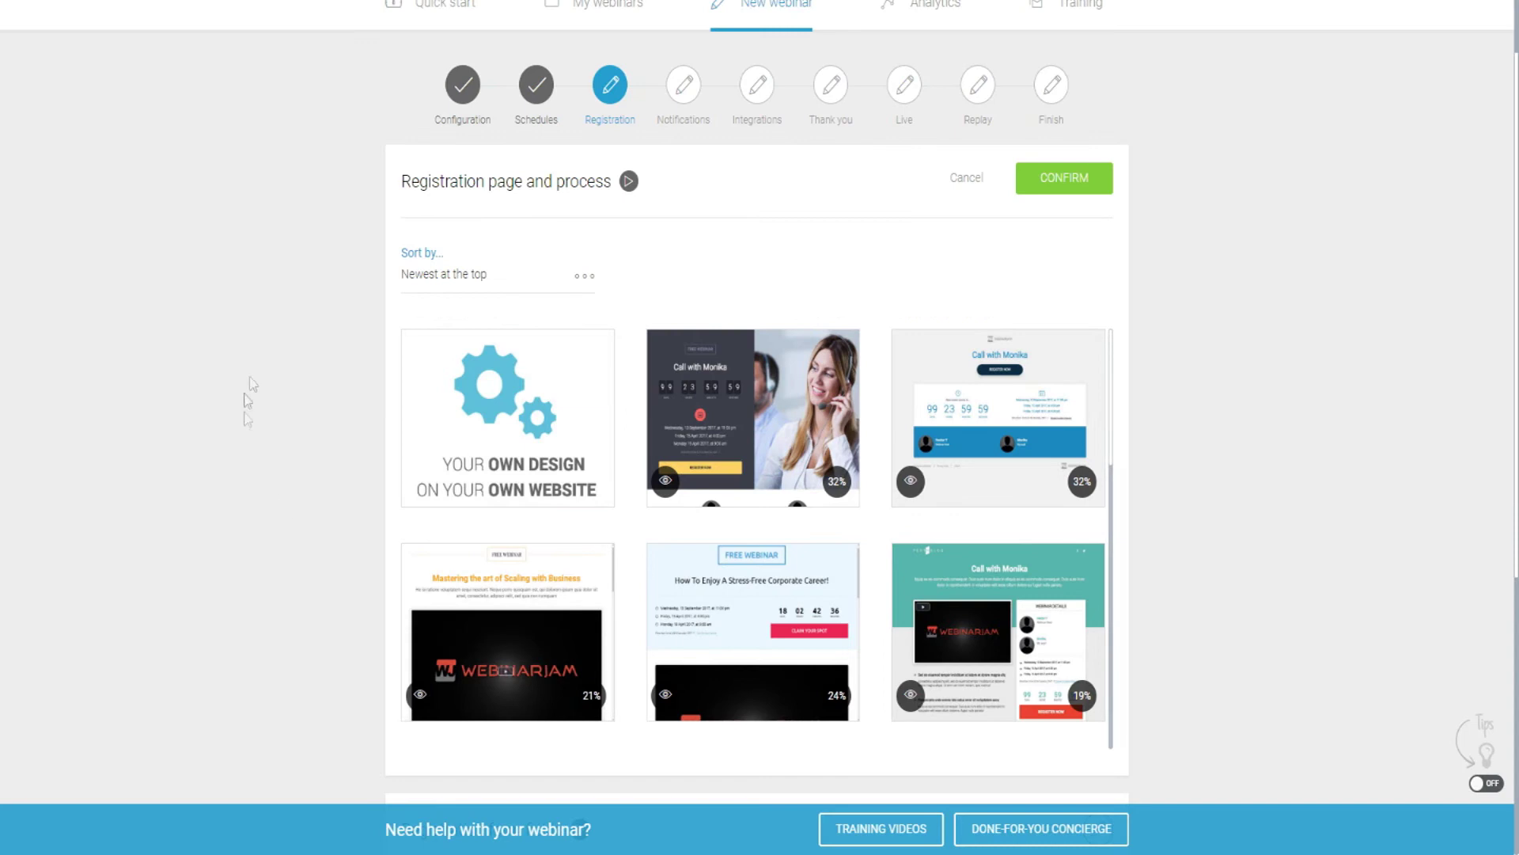
# Step: Browse the registration page templates and customize the light one with the blue host band and countdown
pyautogui.scroll(2, 739, 237)
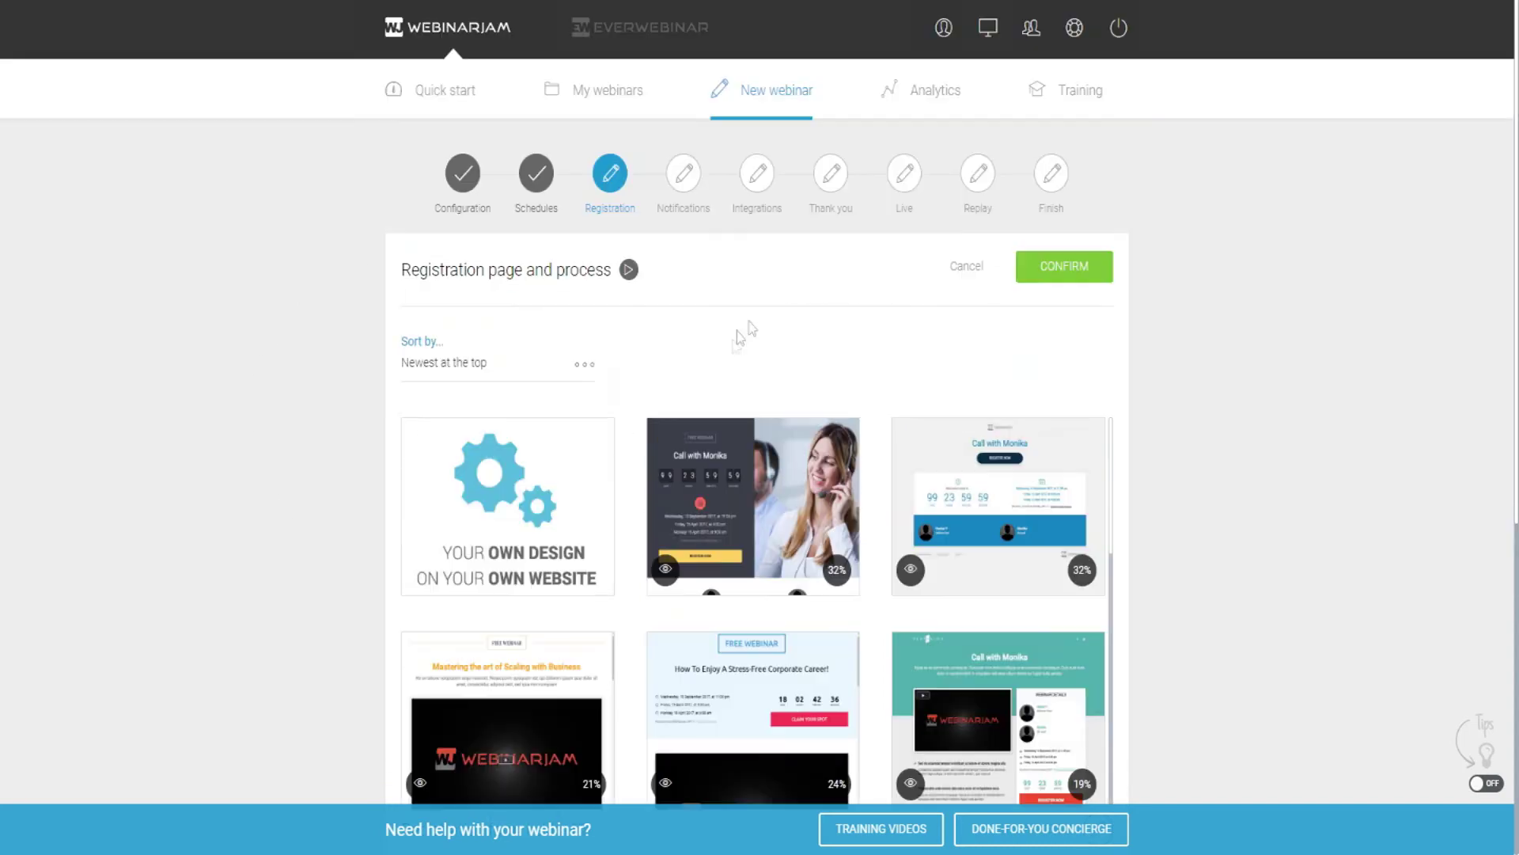
pyautogui.scroll(-5, 780, 474)
pyautogui.scroll(5, 736, 498)
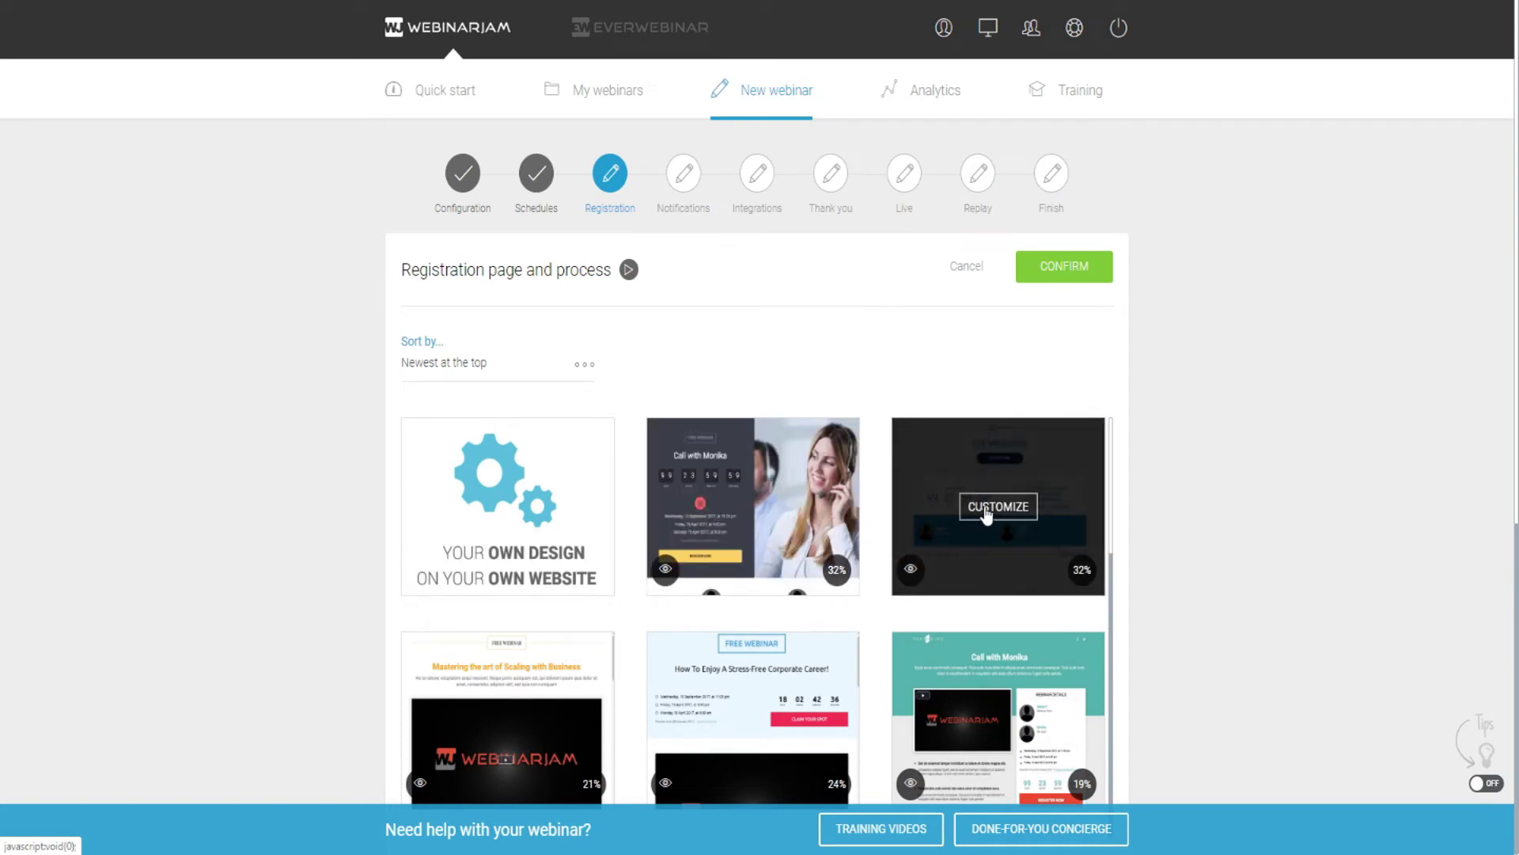
pyautogui.click(987, 510)
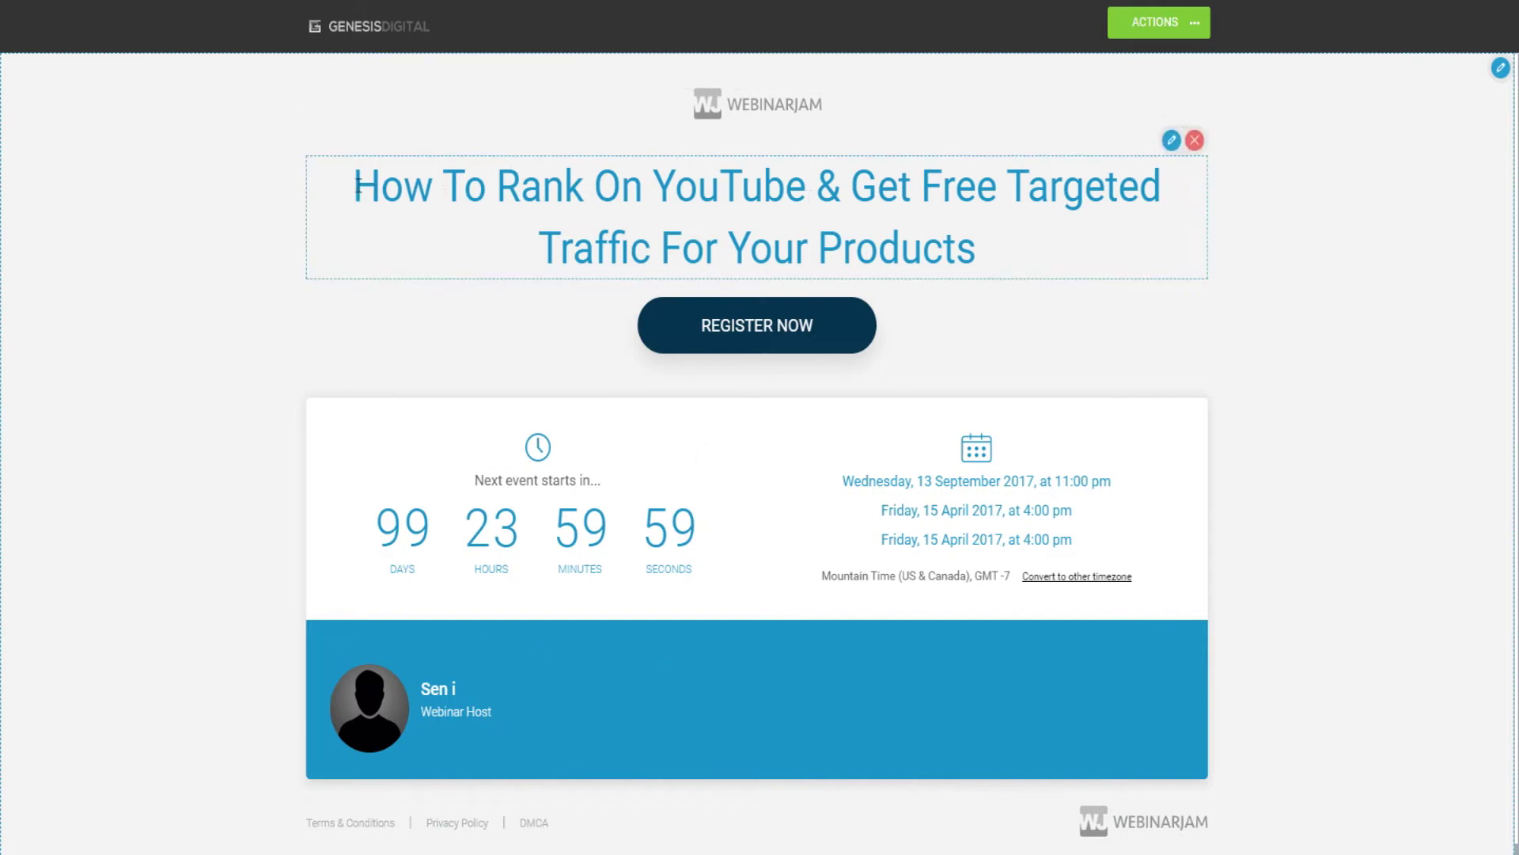
# Step: Edit the registration page headline, replacing its opening characters "How T" with "ffrefgvkrekoejio"
pyautogui.moveTo(365, 186); pyautogui.dragTo(1009, 269)
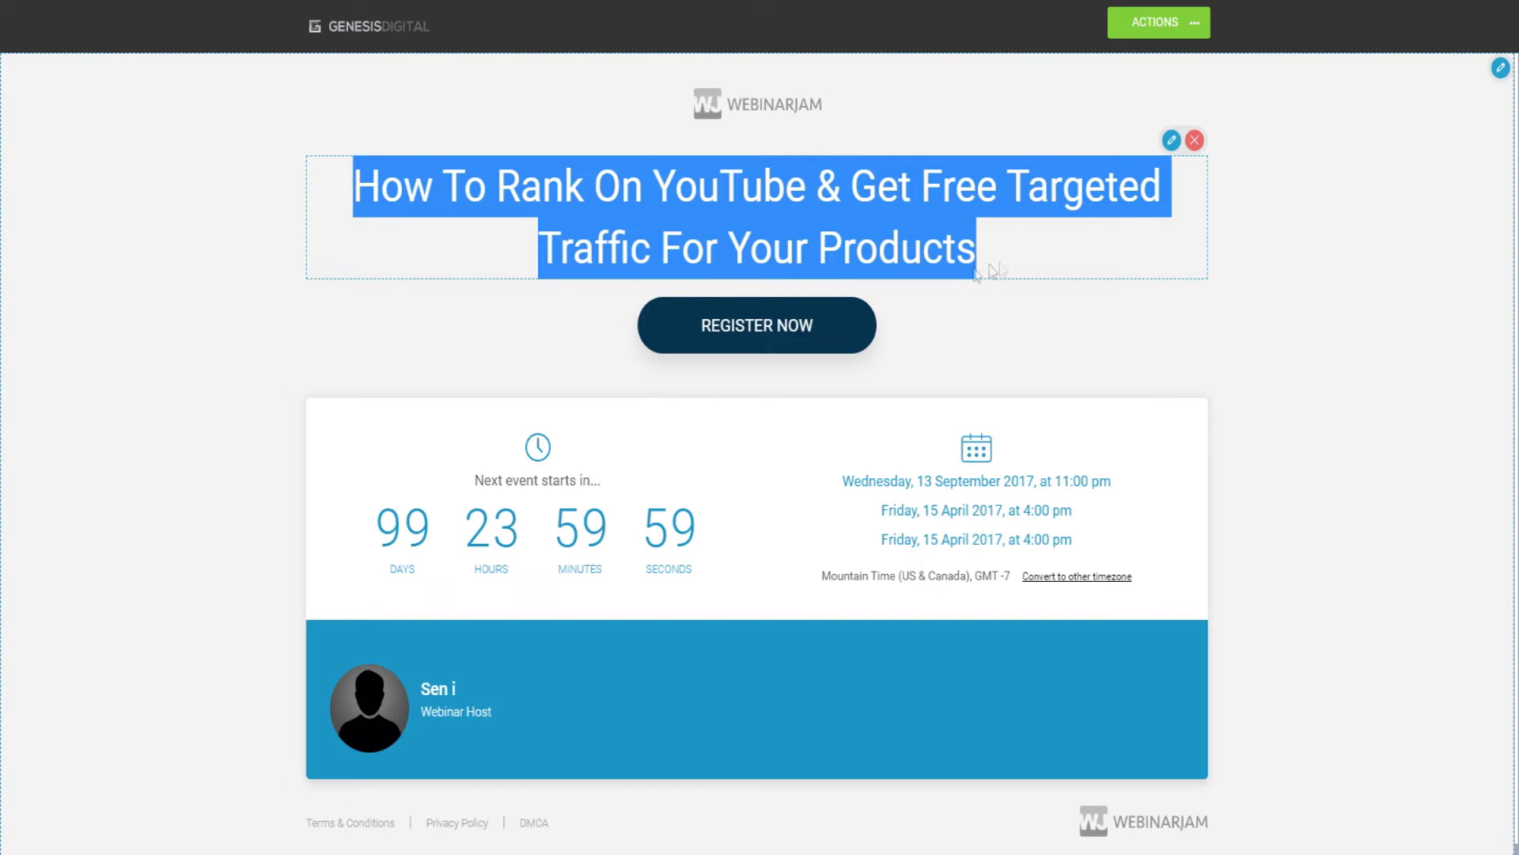
pyautogui.click(570, 208)
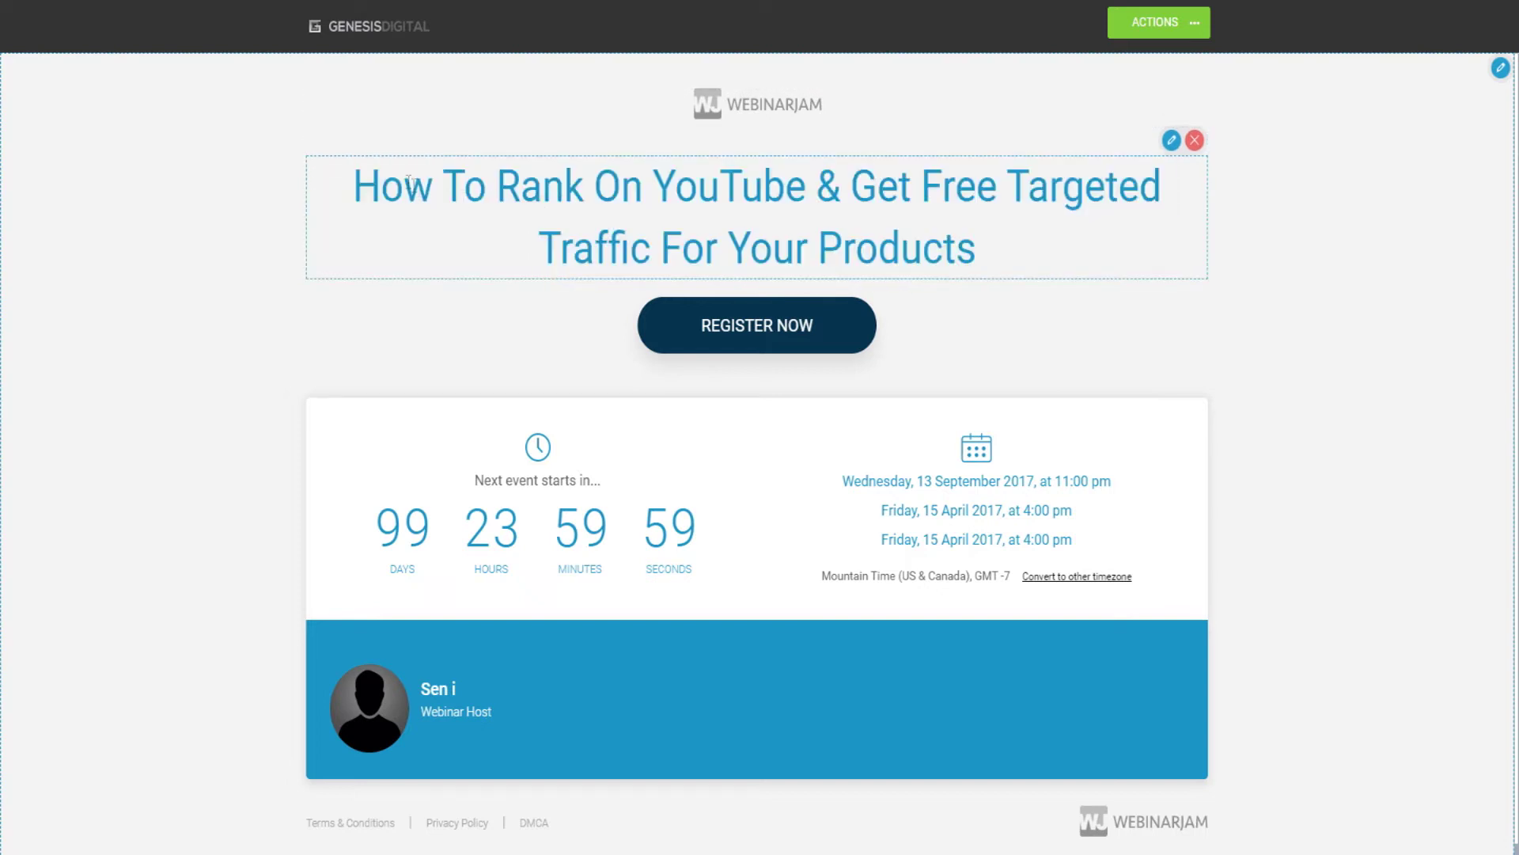
pyautogui.moveTo(361, 182); pyautogui.dragTo(321, 190)
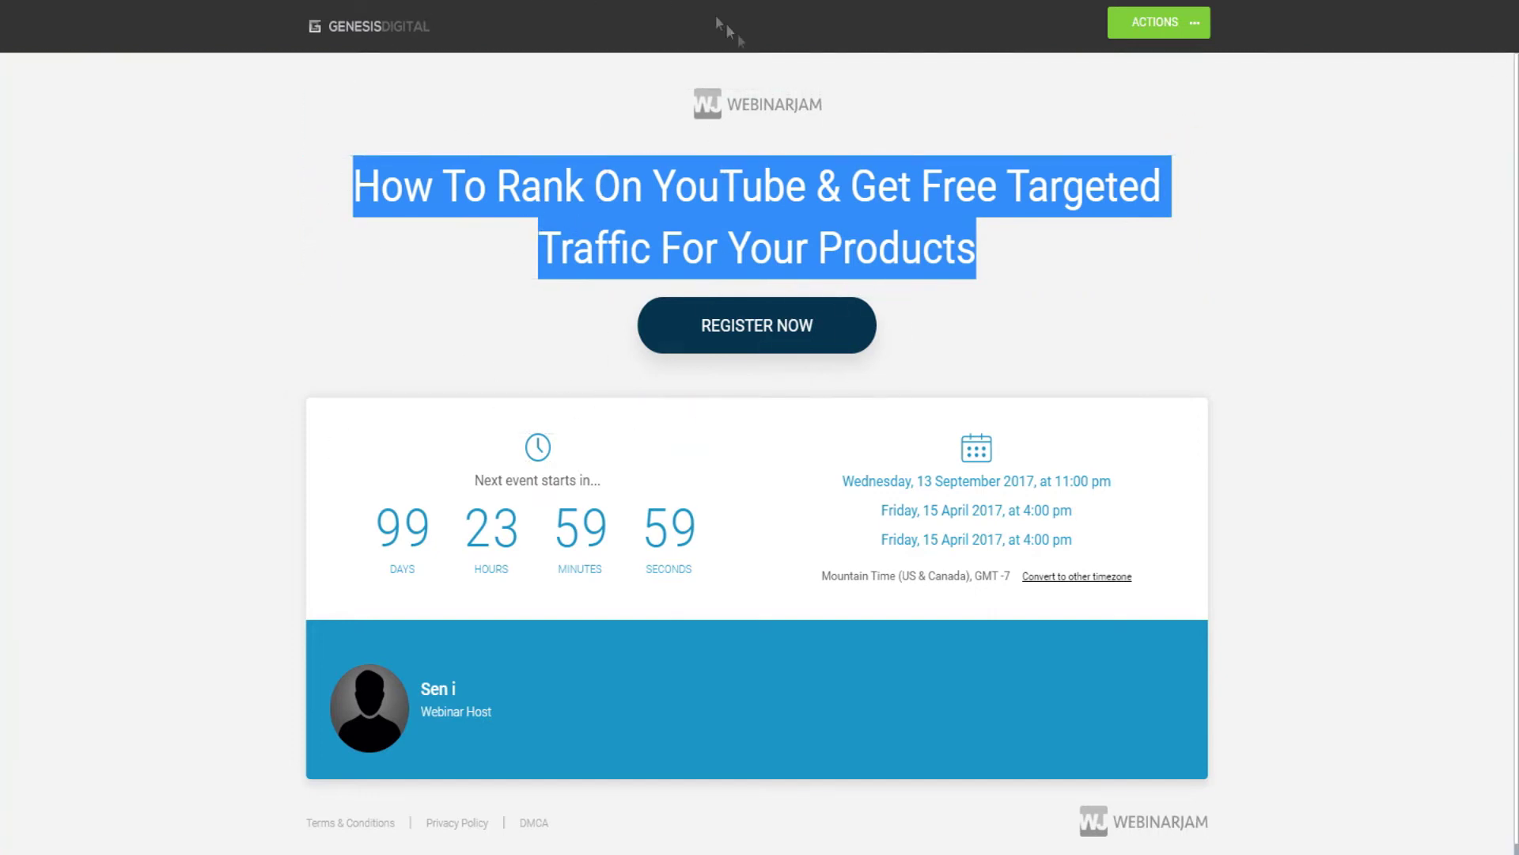
pyautogui.click(506, 205)
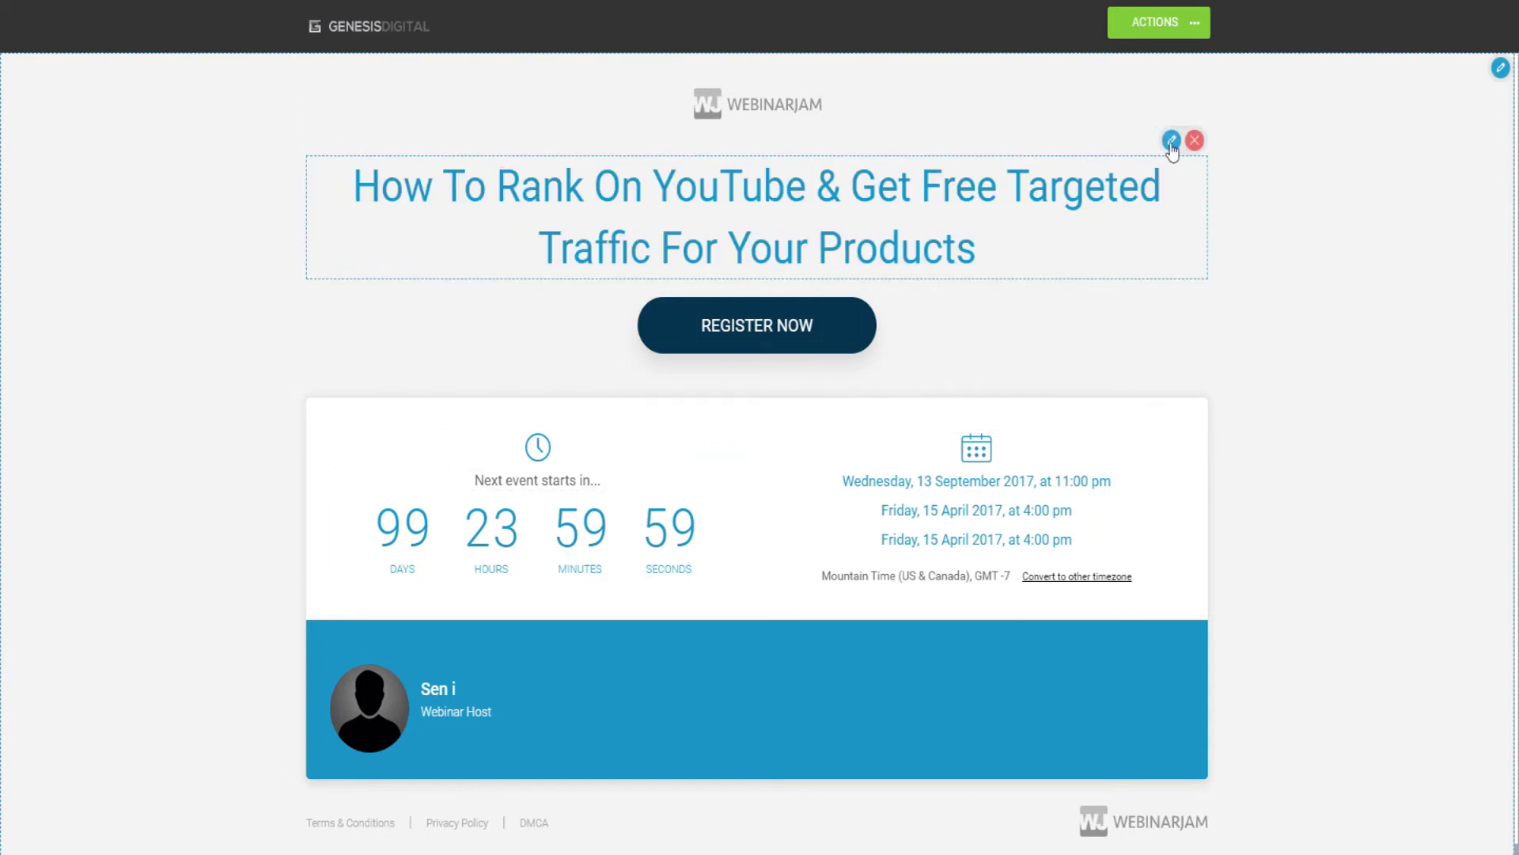
pyautogui.click(1172, 140)
pyautogui.moveTo(353, 186); pyautogui.dragTo(475, 181)
pyautogui.write('ffrefgvkrekoejio')
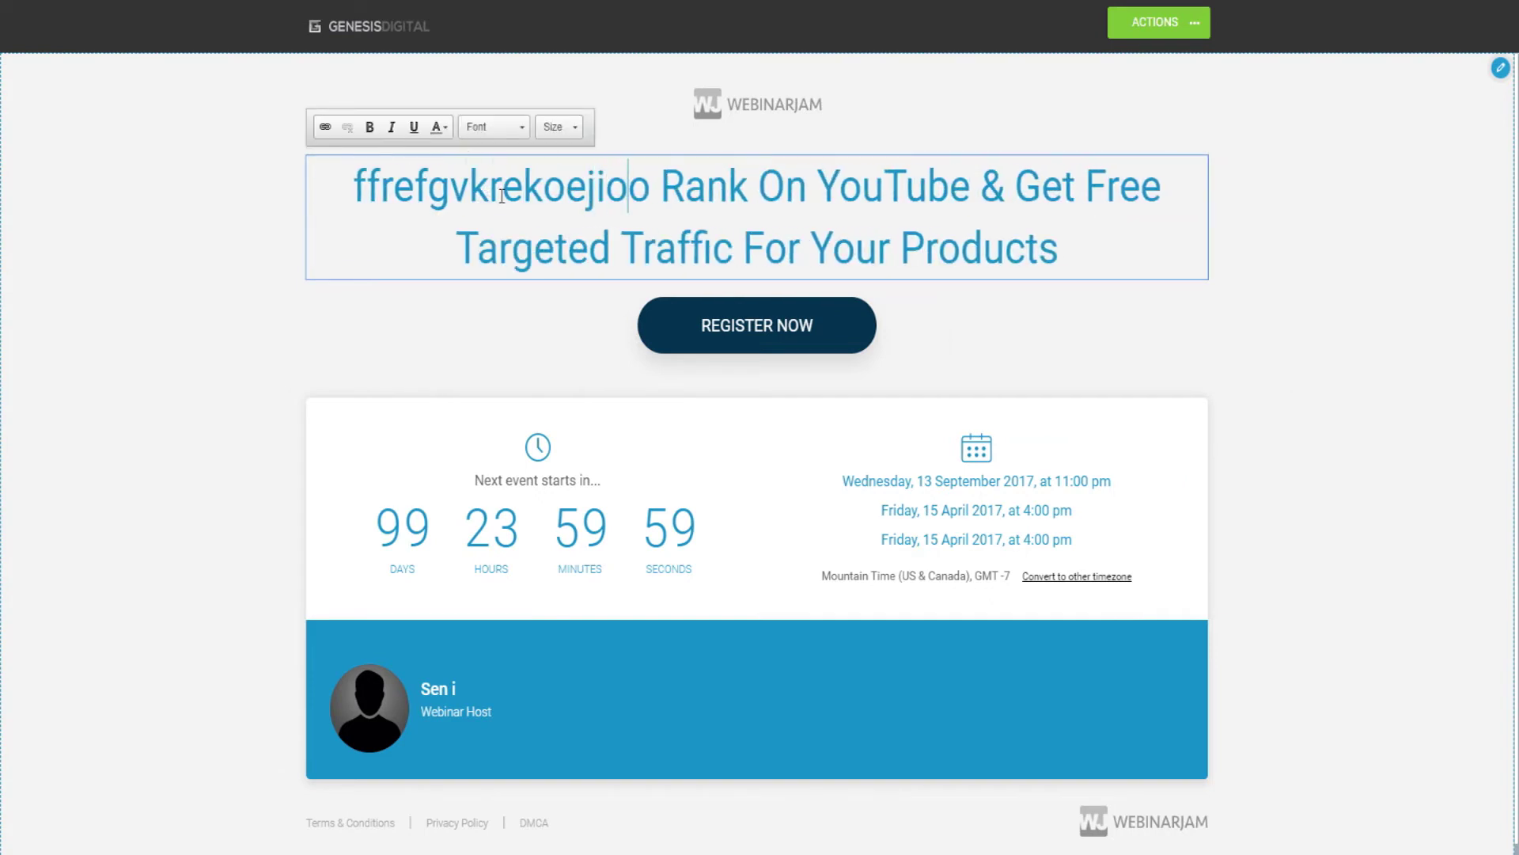
pyautogui.click(816, 171)
pyautogui.moveTo(1058, 246); pyautogui.dragTo(353, 184)
pyautogui.click(1019, 158)
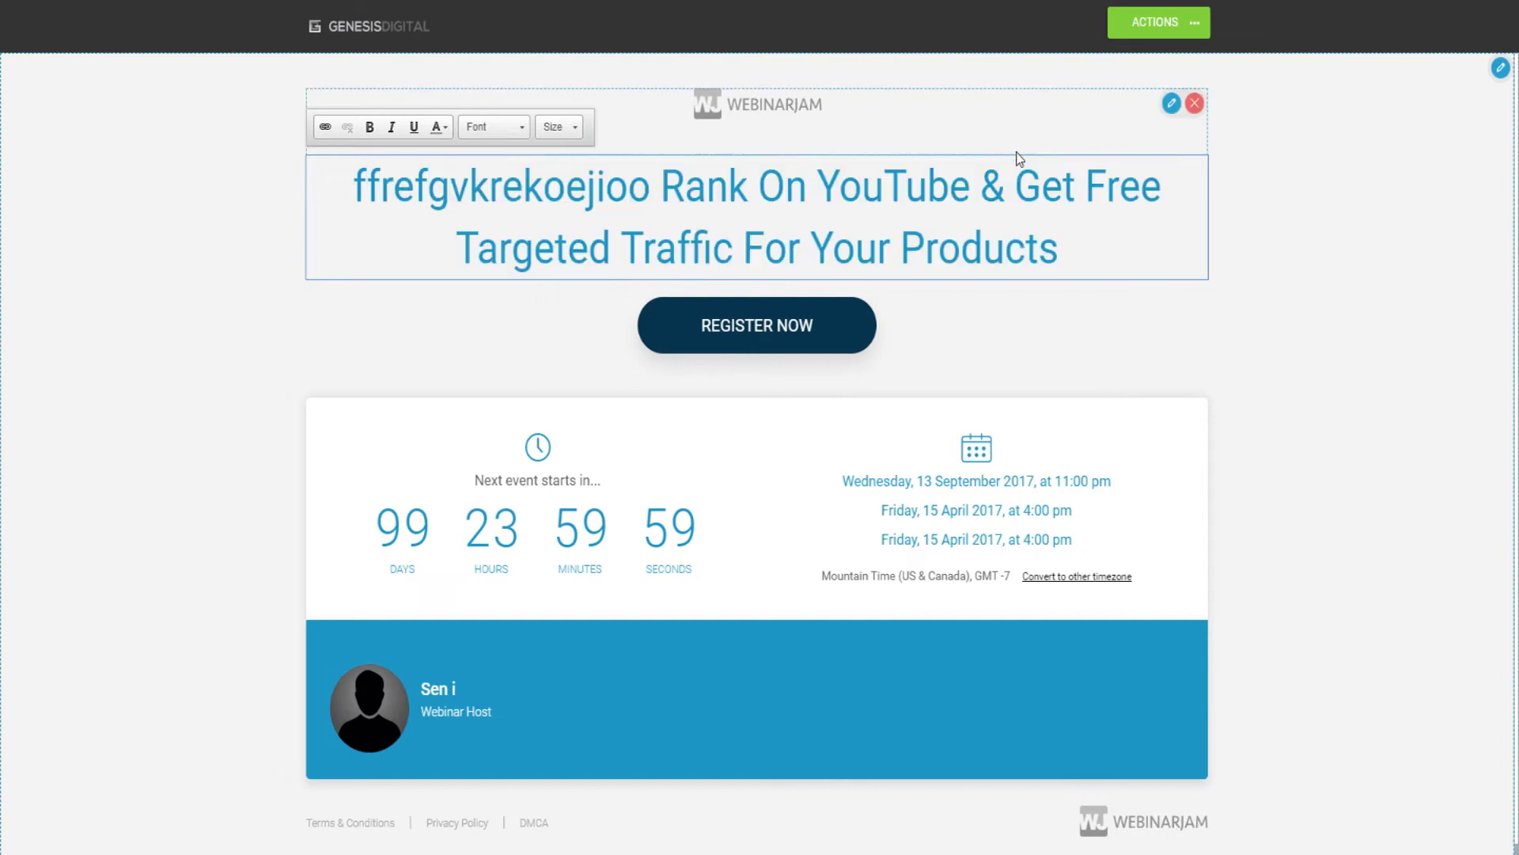
# Step: Save and exit the customized registration page design, and confirm the selected template
pyautogui.scroll(-1, 822, 372)
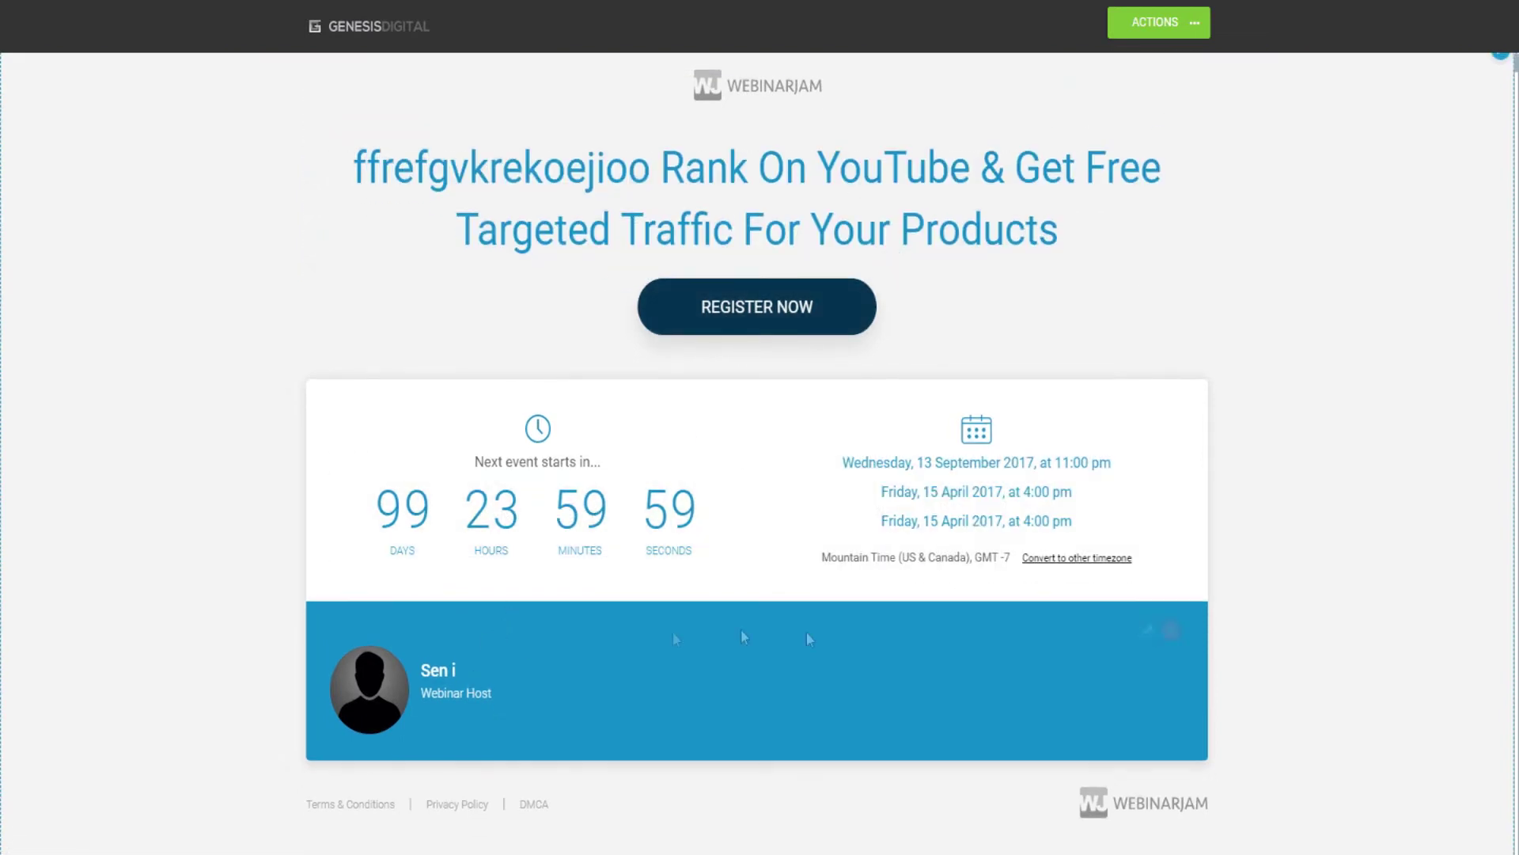
pyautogui.click(1148, 630)
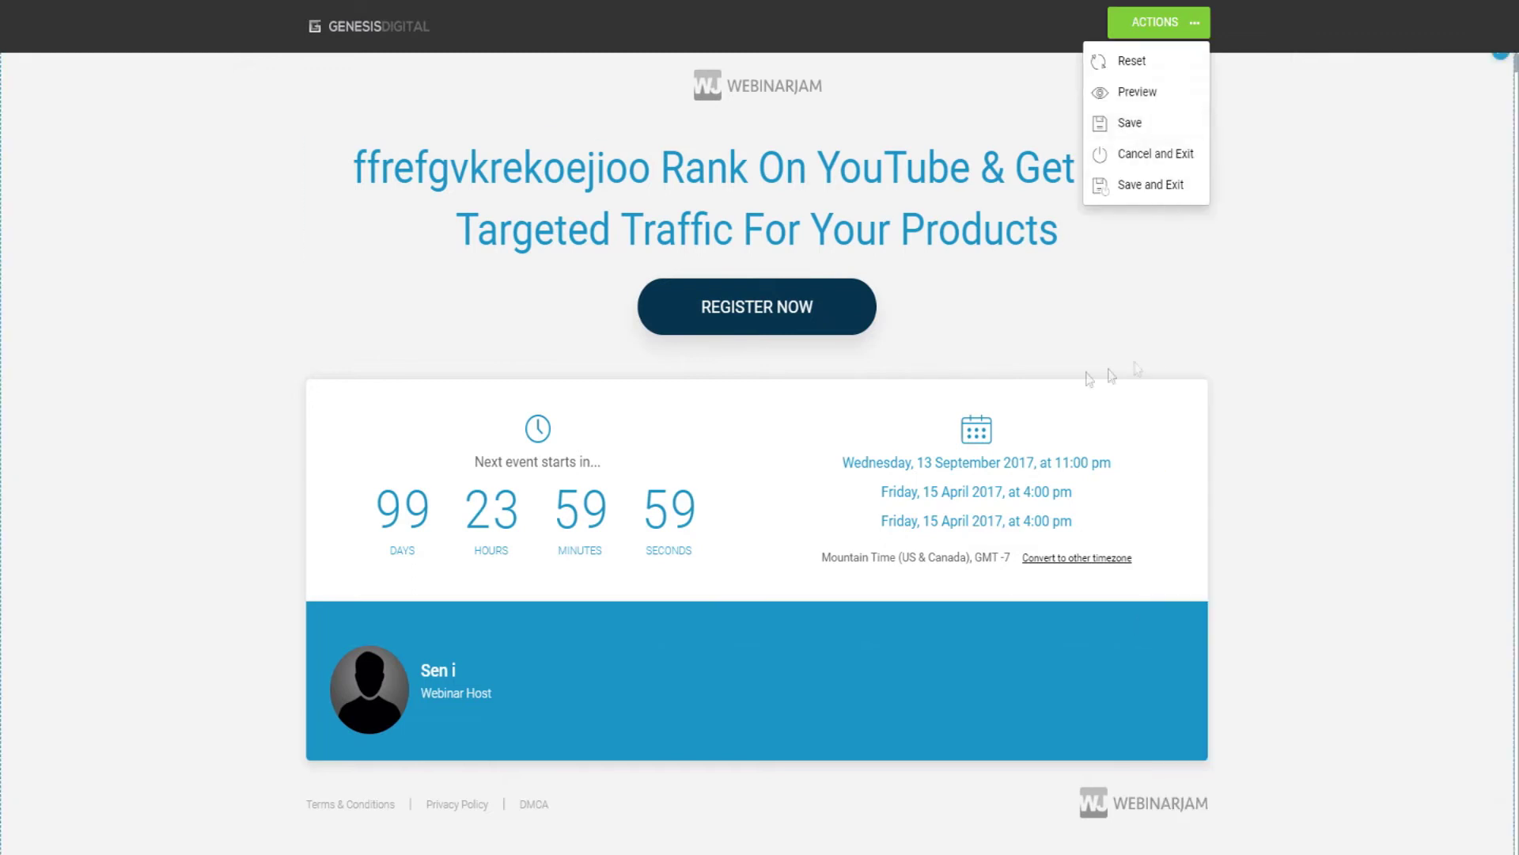
pyautogui.click(1140, 187)
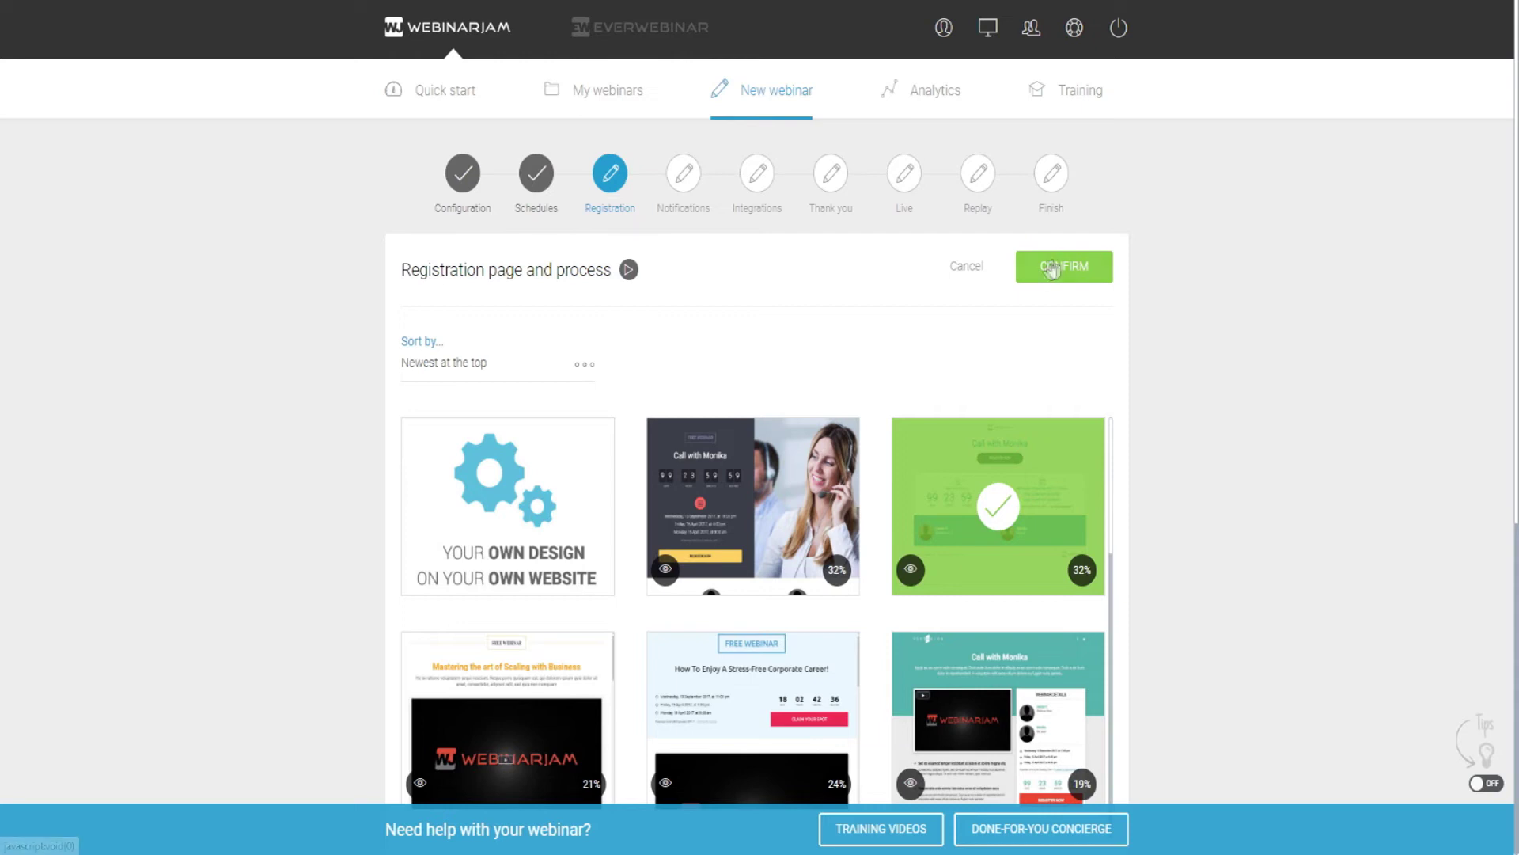
pyautogui.click(1060, 269)
# Step: Add last name and phone number fields to the registration form and make both mandatory
pyautogui.click(1095, 354)
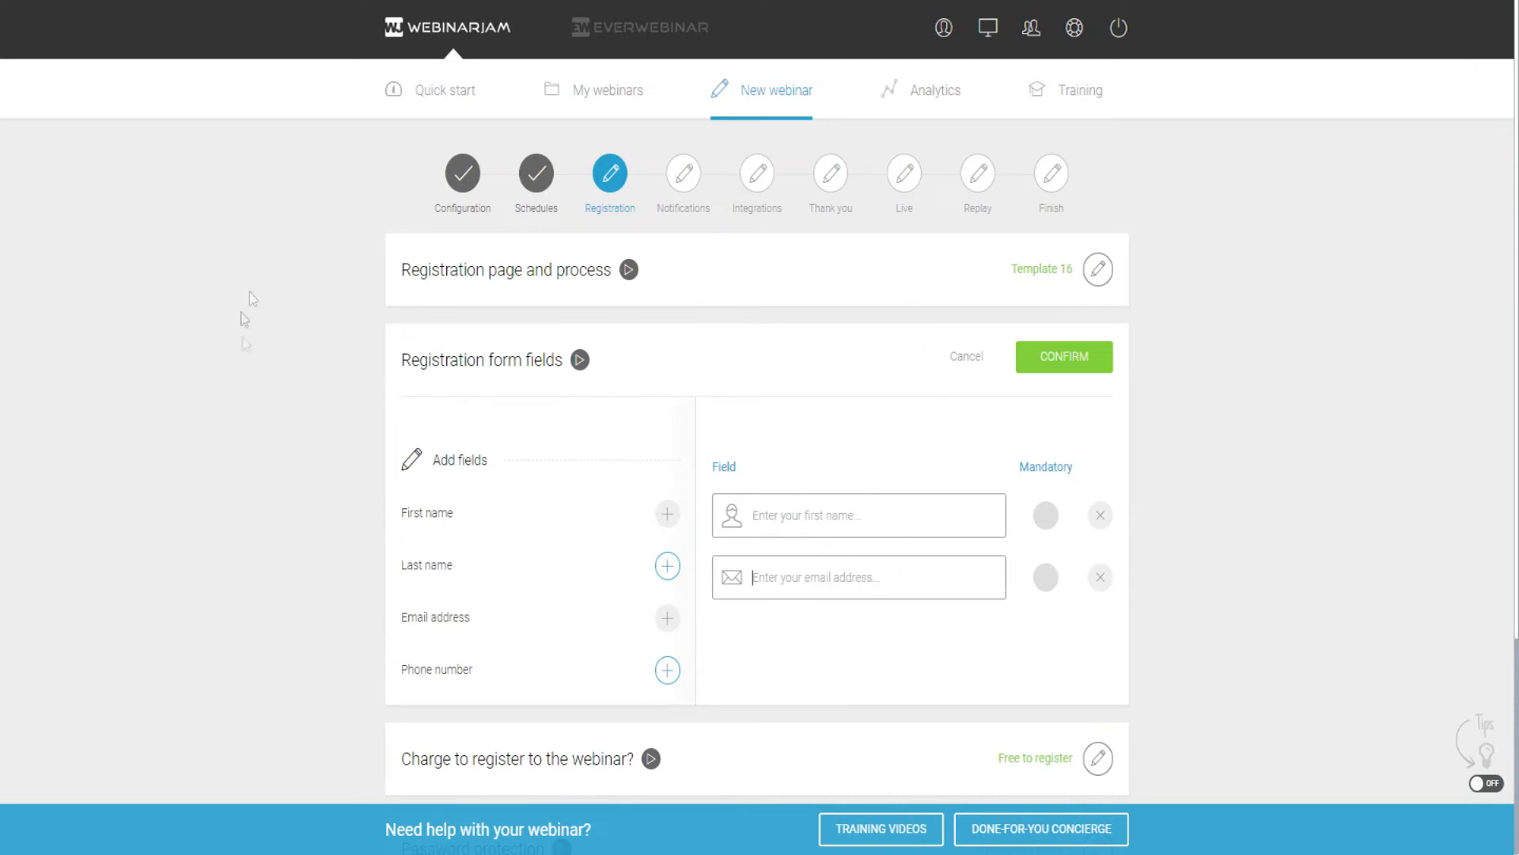
pyautogui.click(667, 566)
pyautogui.click(667, 670)
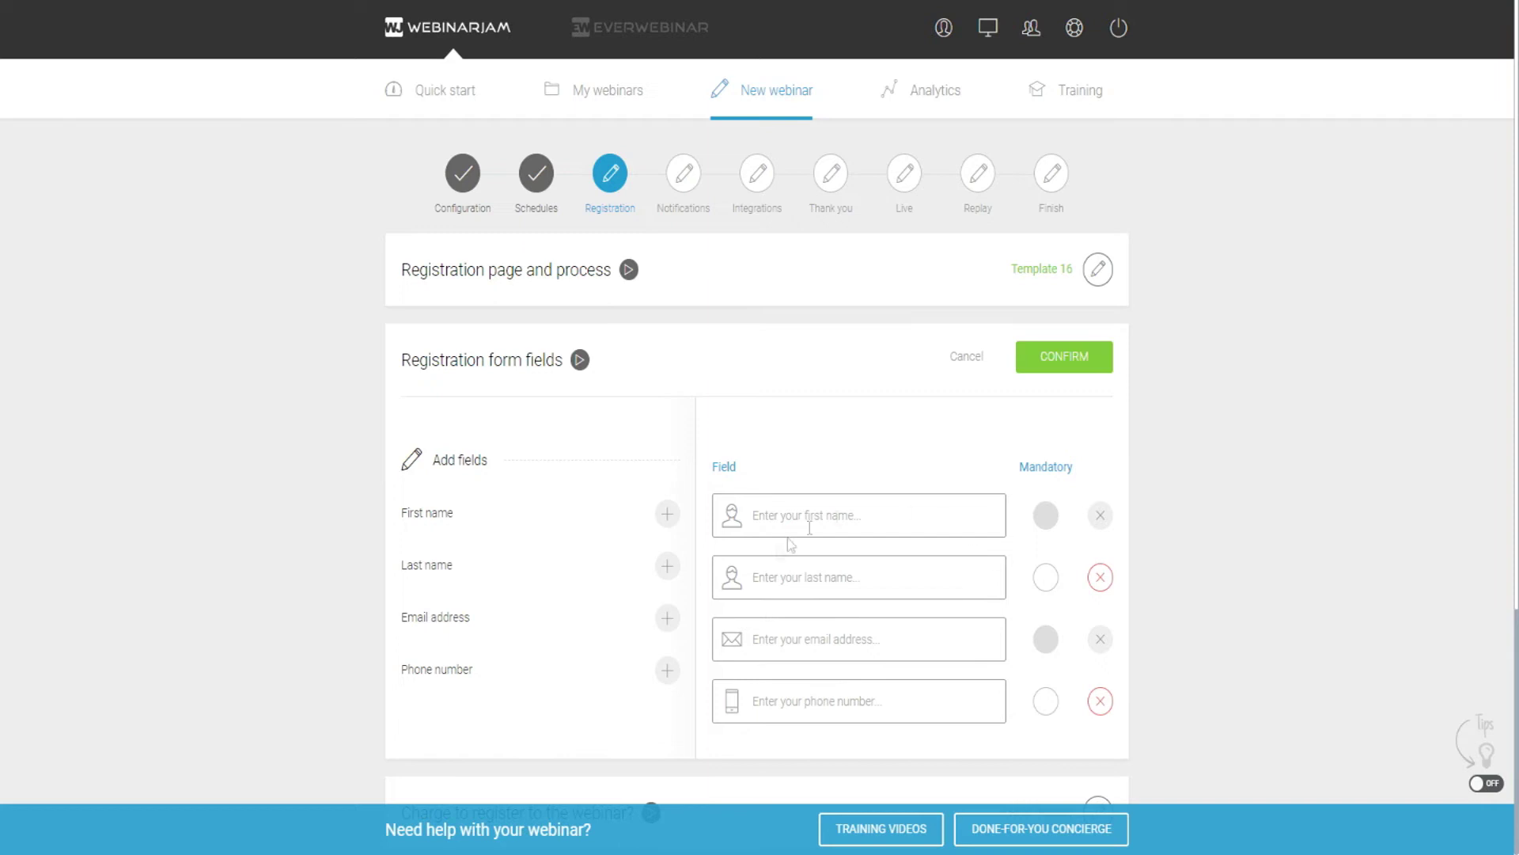
pyautogui.scroll(-1, 848, 638)
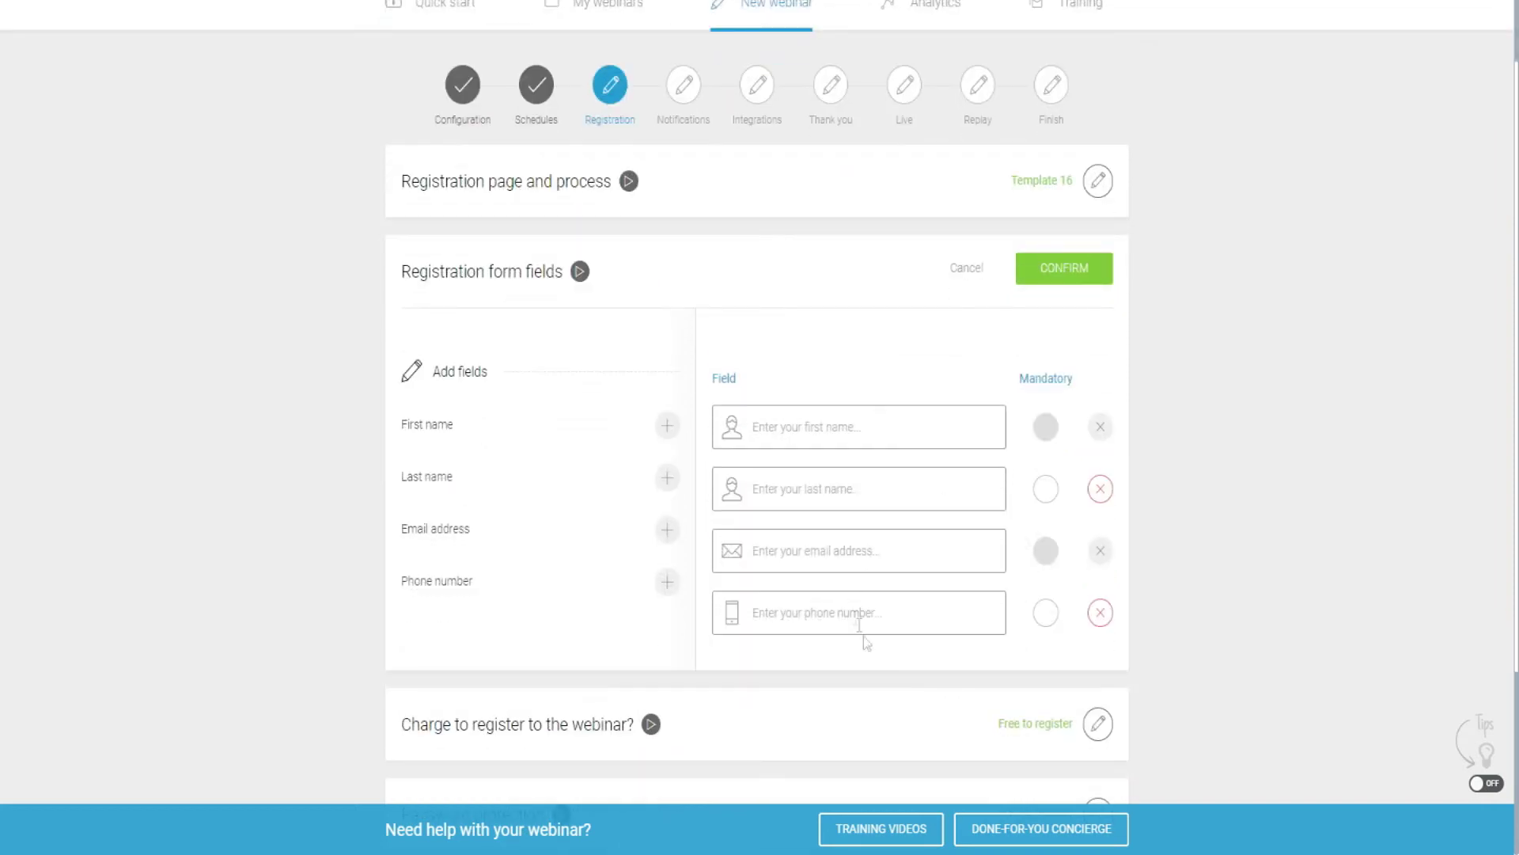
pyautogui.click(1045, 616)
pyautogui.click(1045, 488)
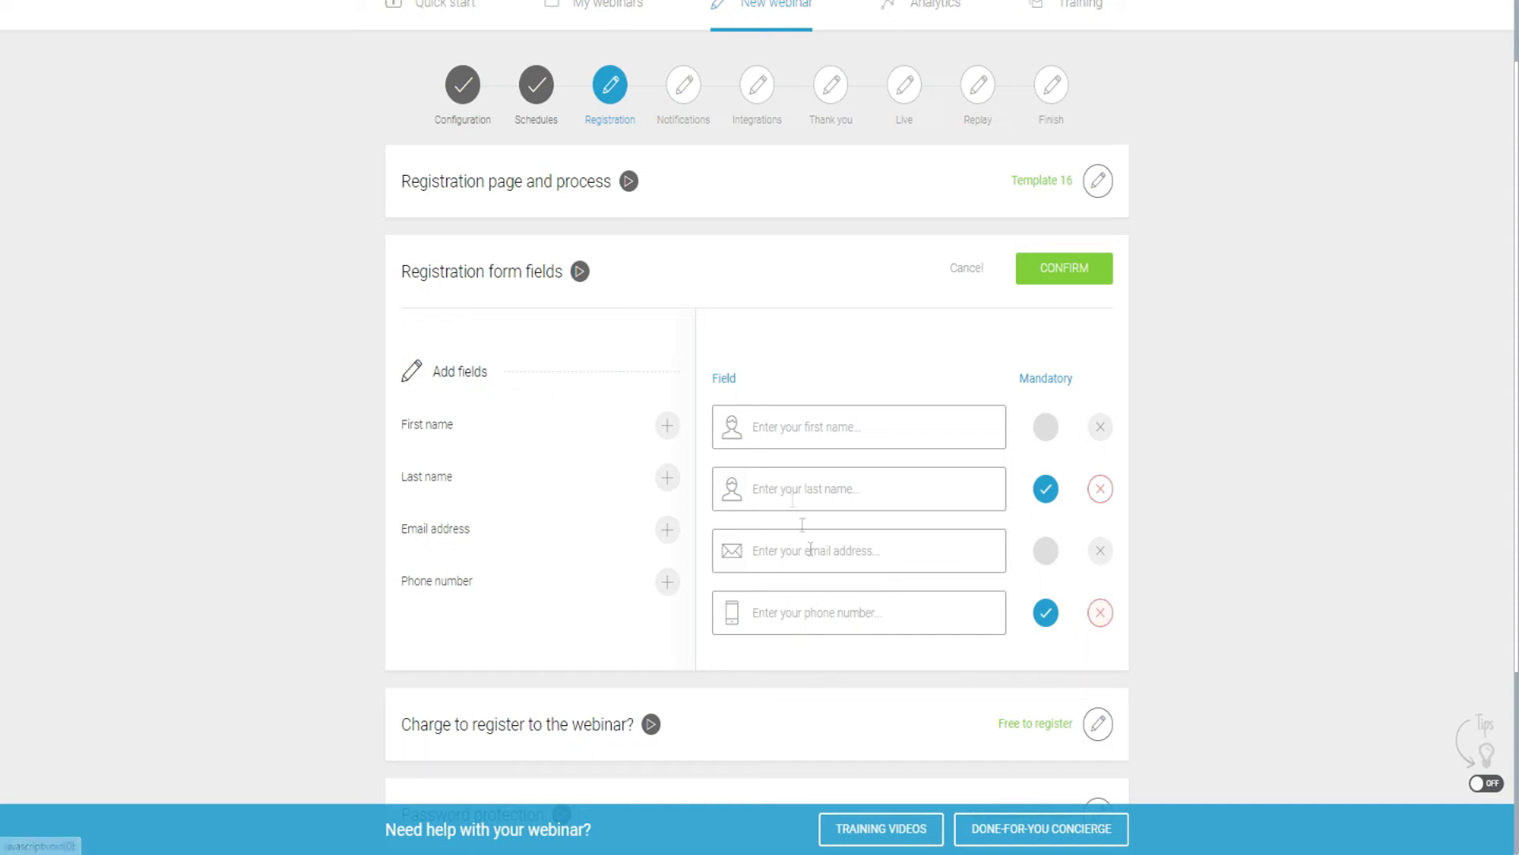
# Step: Remove the phone number and last name fields from the registration form and confirm the form fields
pyautogui.click(1100, 613)
pyautogui.click(1100, 488)
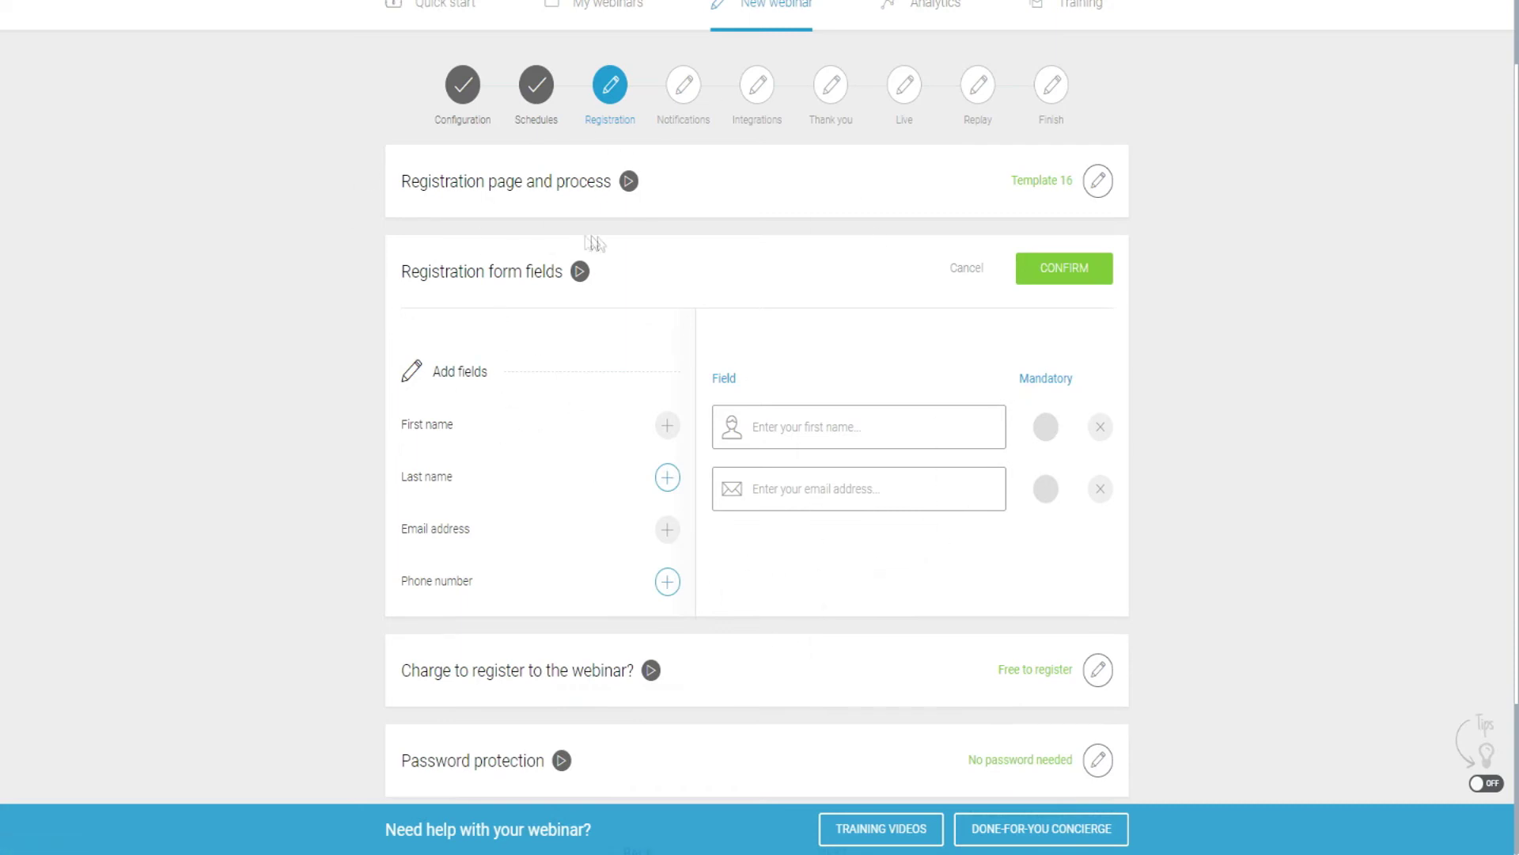
pyautogui.click(1065, 269)
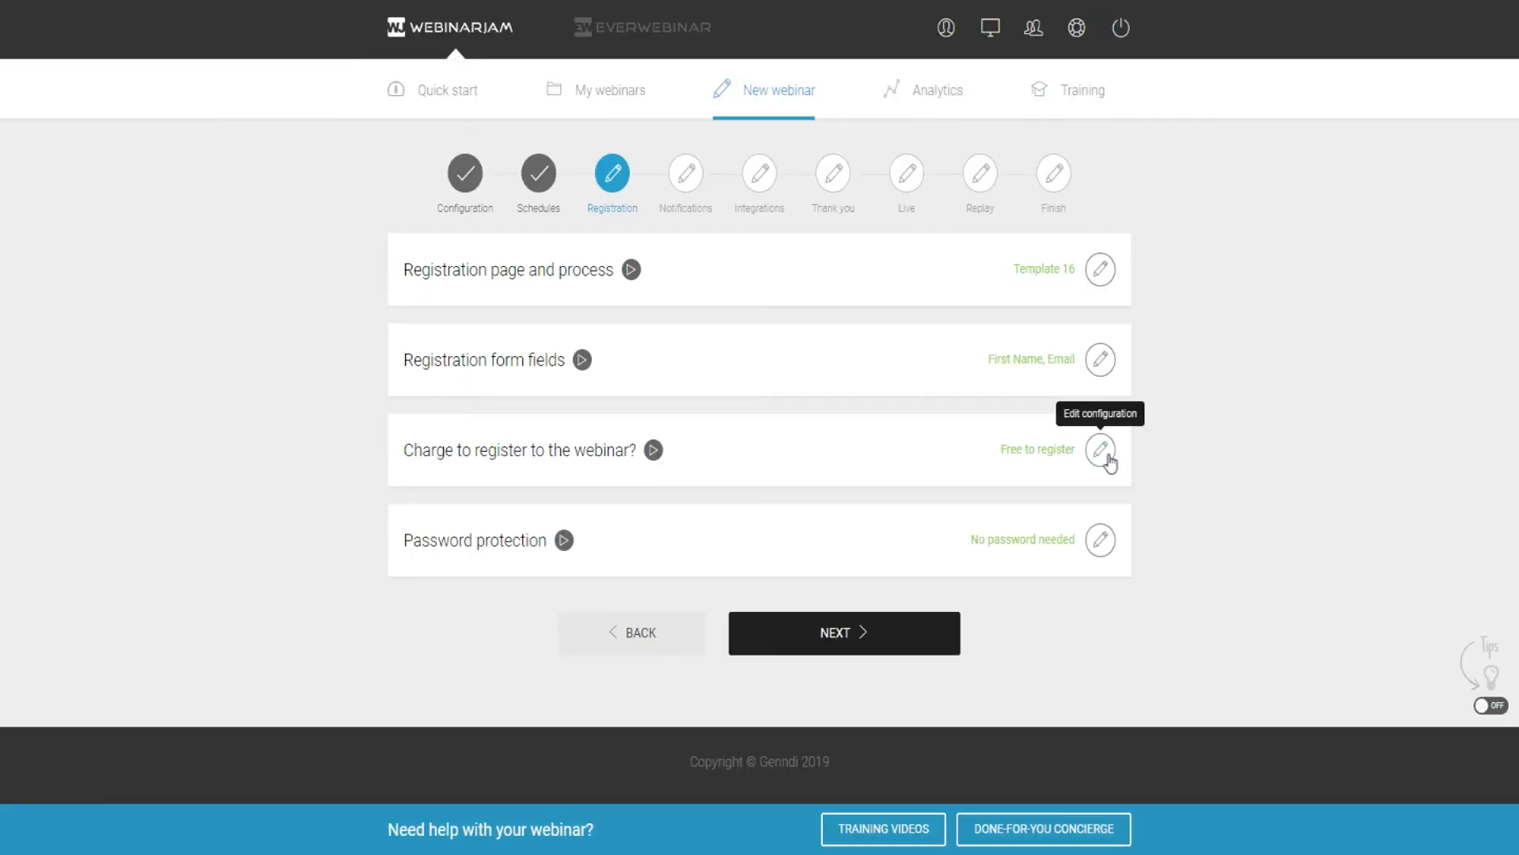
# Step: Change the webinar's registration charge option to Charge a registration fee
pyautogui.click(1100, 448)
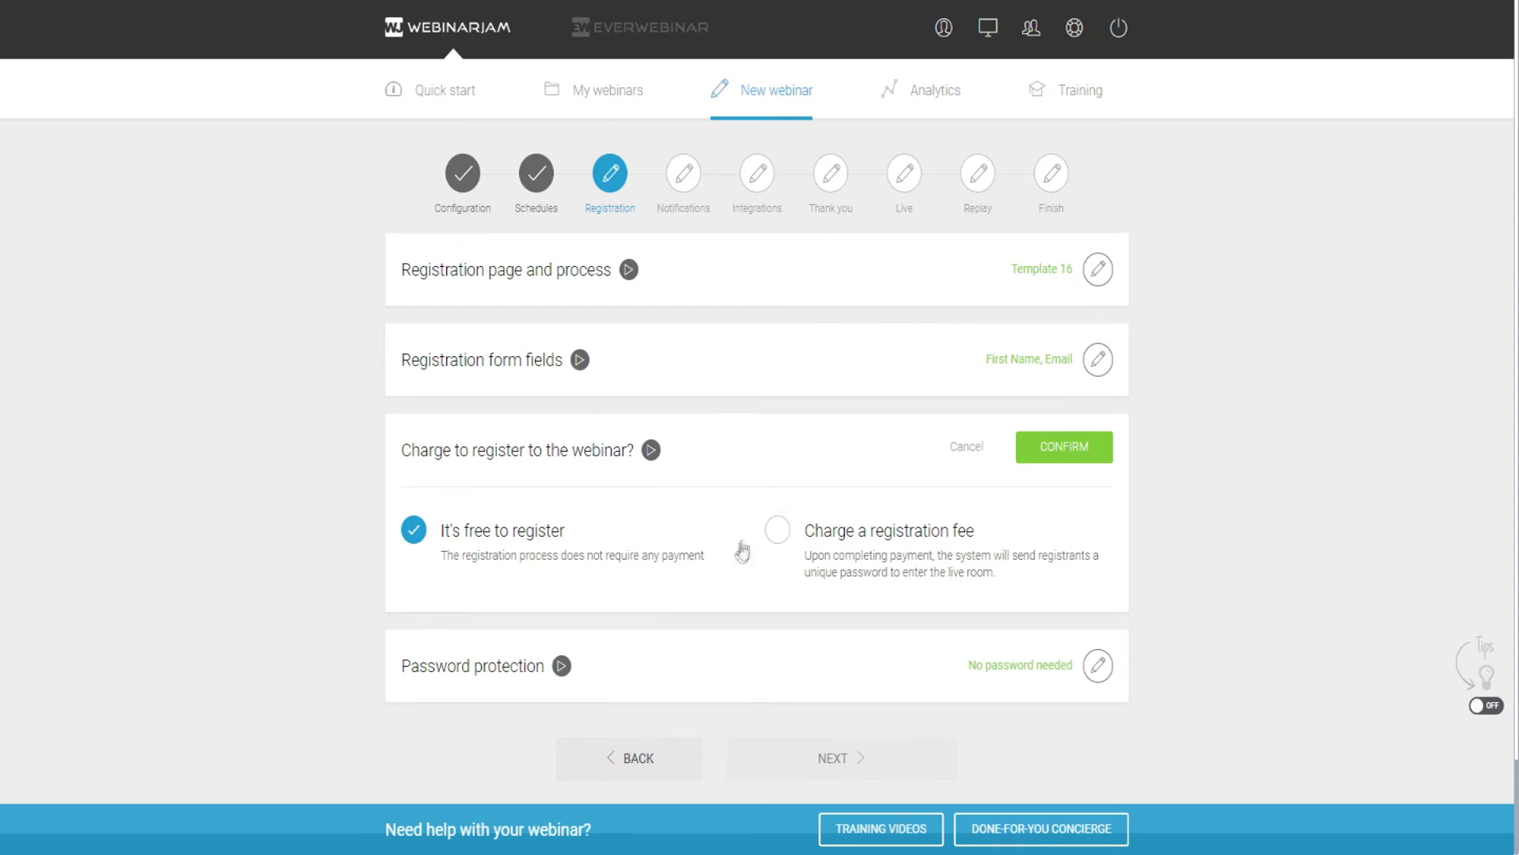
pyautogui.click(777, 529)
pyautogui.scroll(-3, 639, 512)
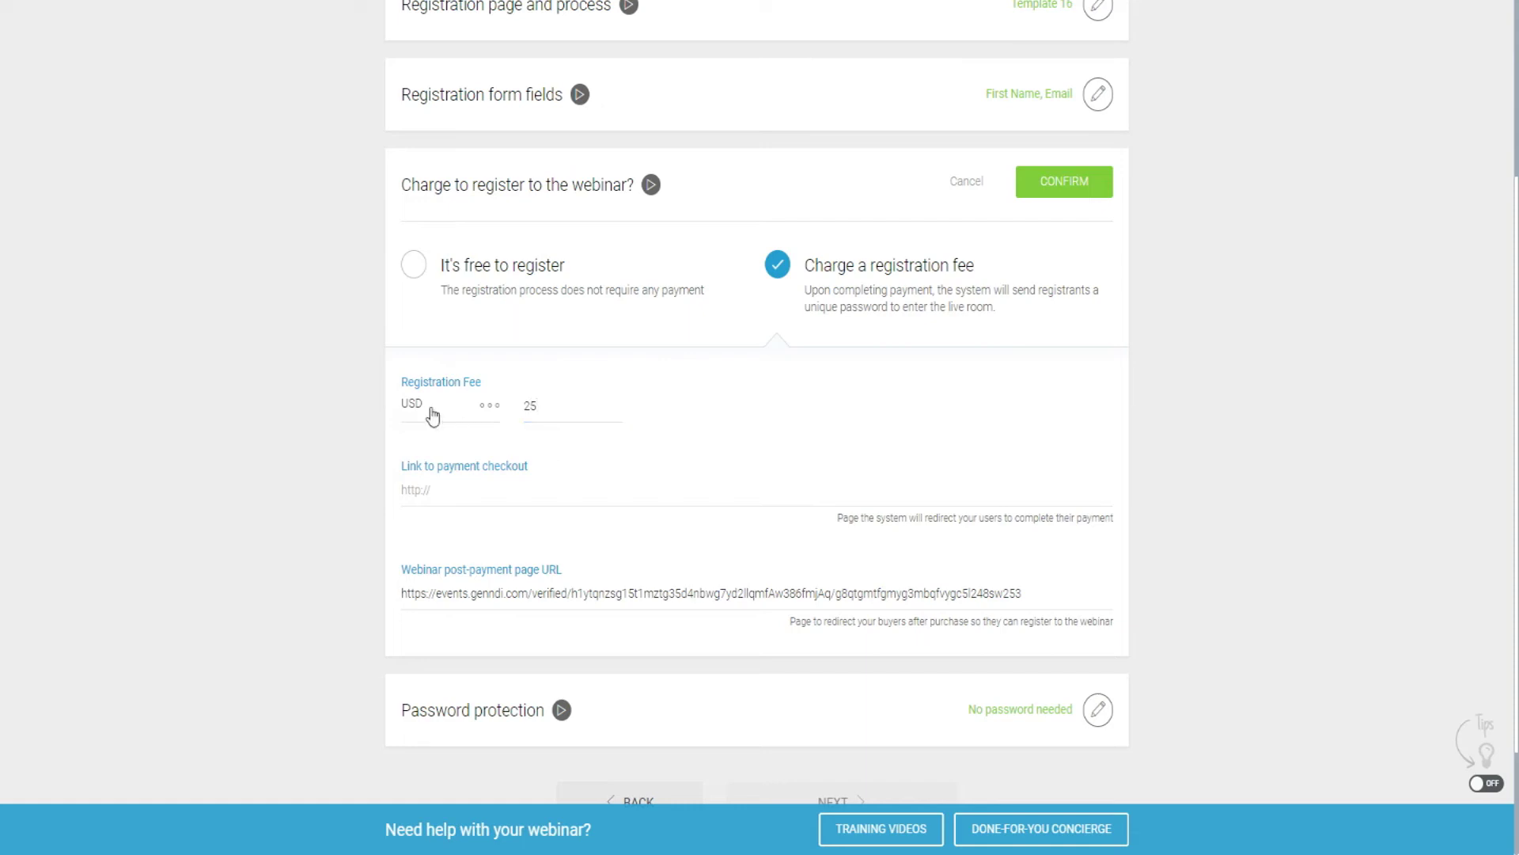
# Step: Try CAD as the registration fee currency and switch the currency back to USD
pyautogui.click(464, 415)
pyautogui.click(441, 469)
pyautogui.click(451, 415)
pyautogui.scroll(-1, 454, 507)
pyautogui.click(441, 464)
pyautogui.click(434, 421)
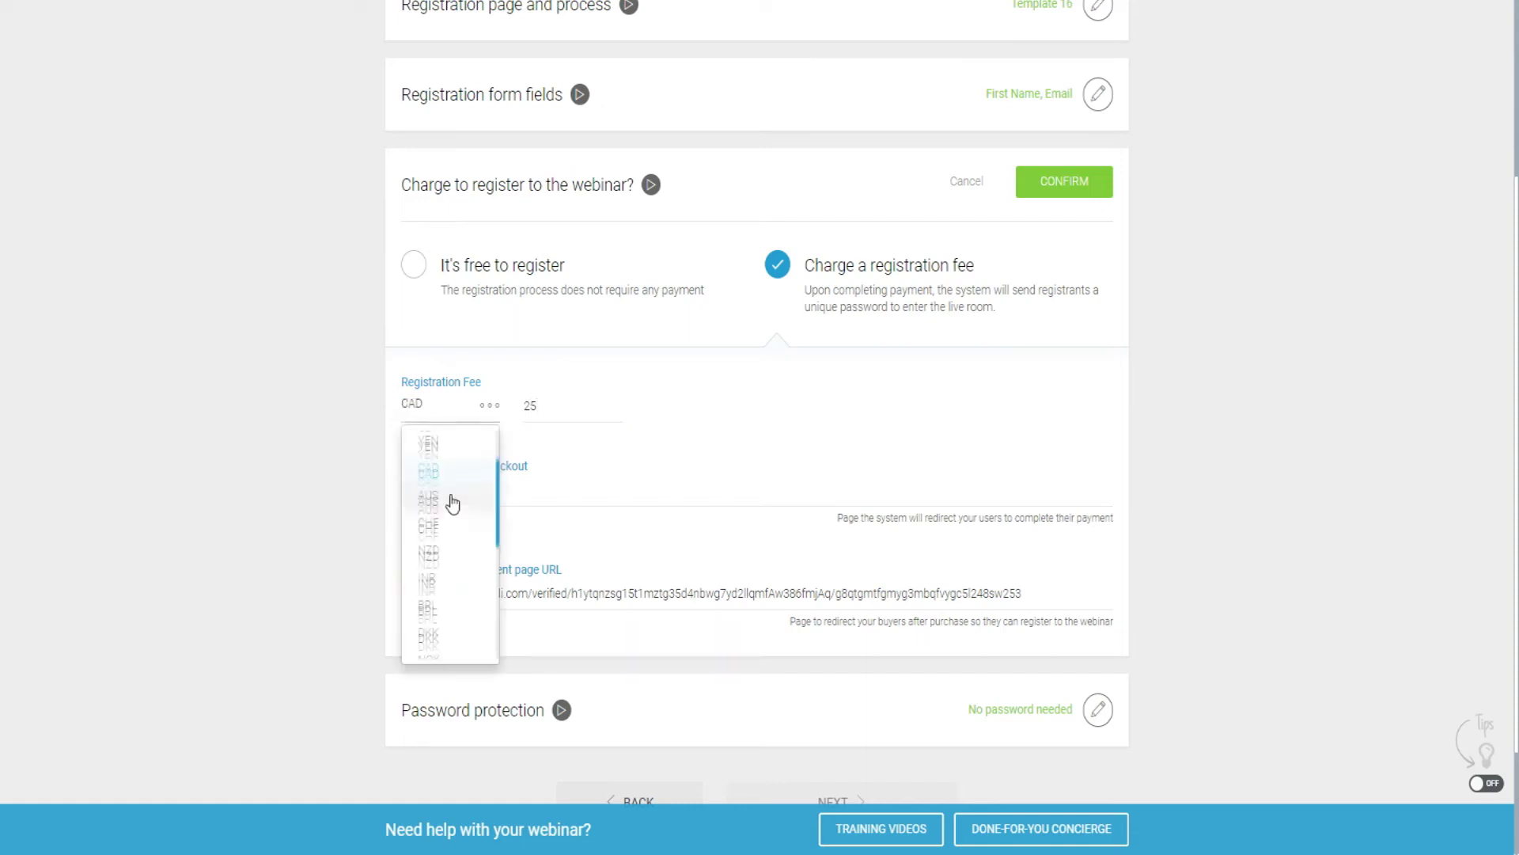
pyautogui.click(427, 444)
pyautogui.click(460, 492)
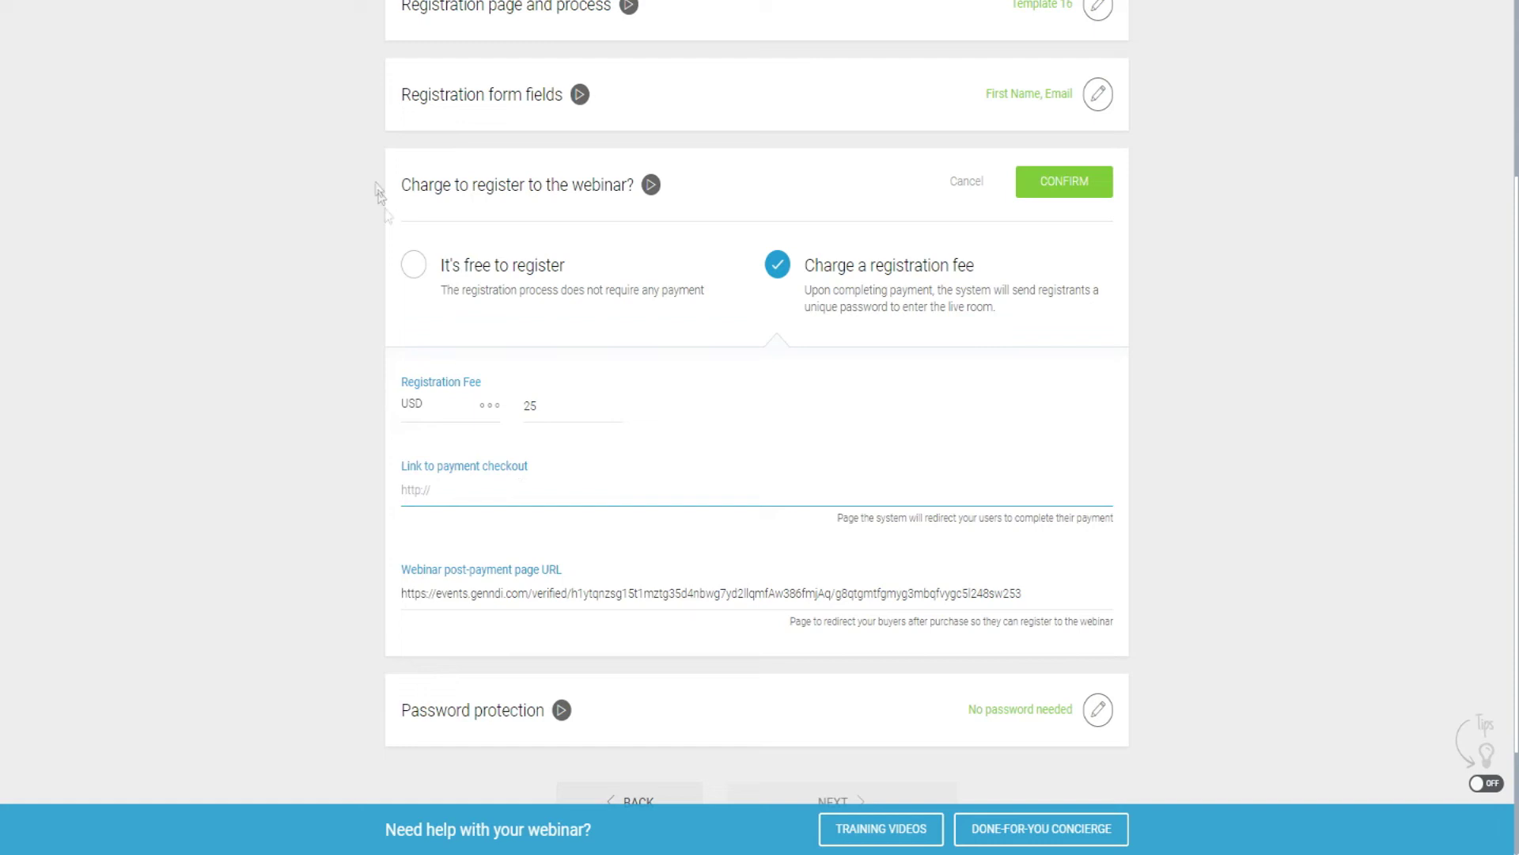
# Step: Make the webinar free to register and confirm the registration charge setting
pyautogui.click(422, 265)
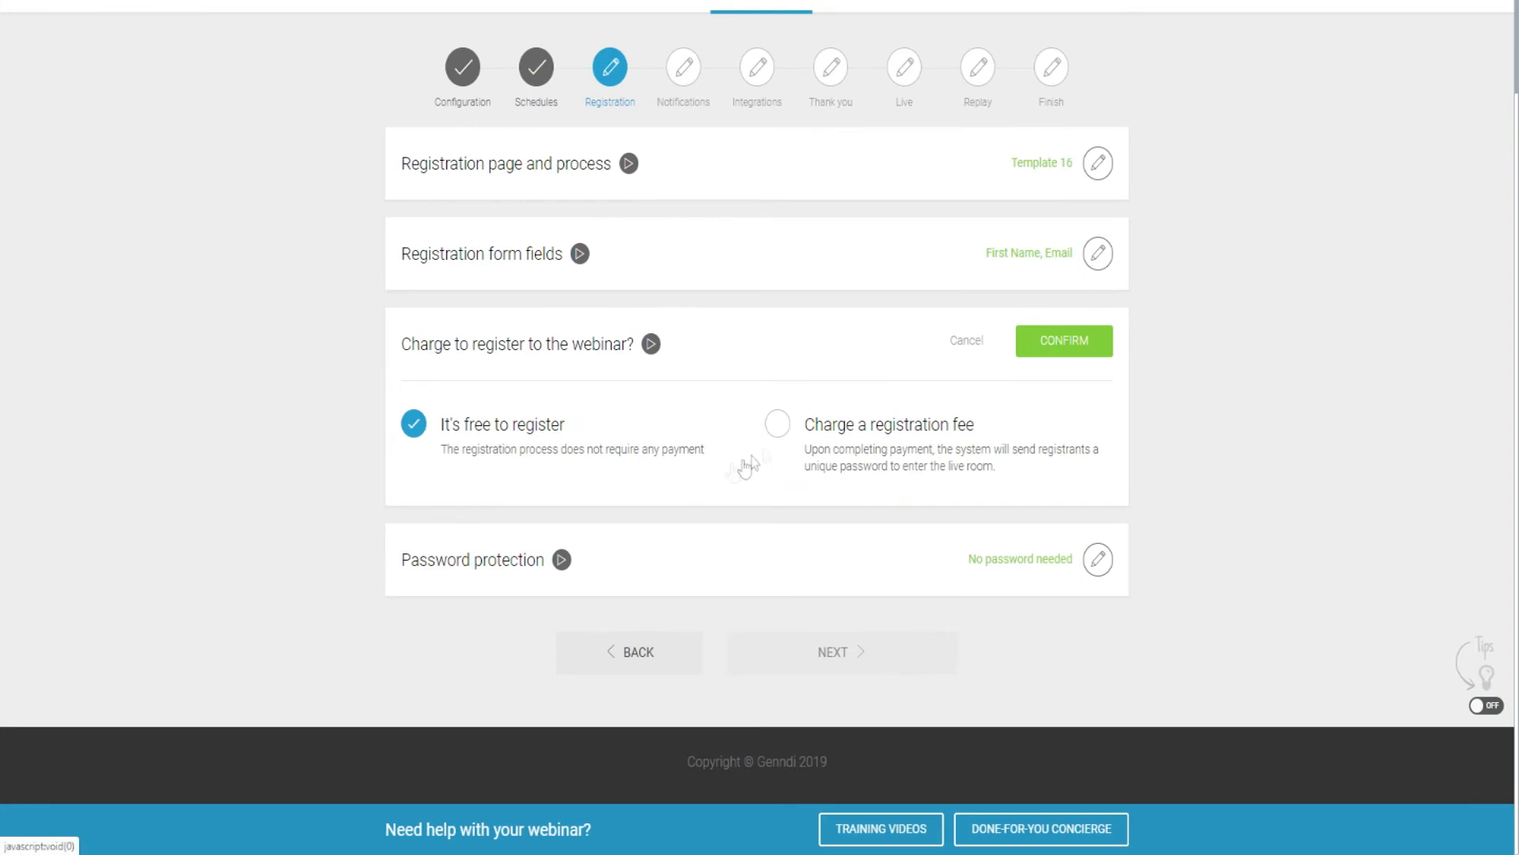
pyautogui.click(1045, 353)
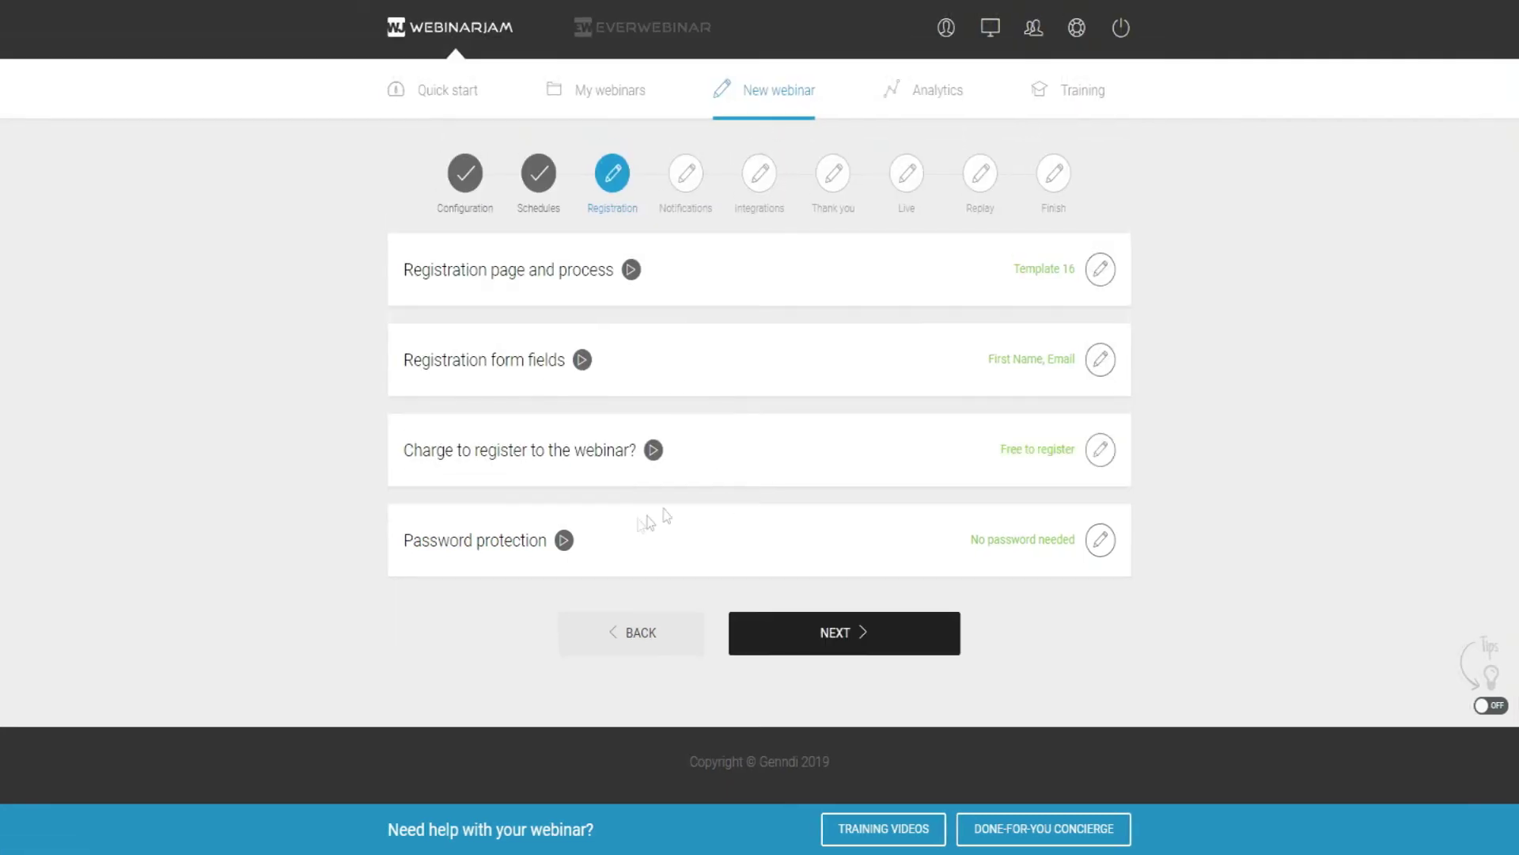
# Step: Try requiring a password for the webinar room, with unique passwords for every attendee
pyautogui.click(1099, 541)
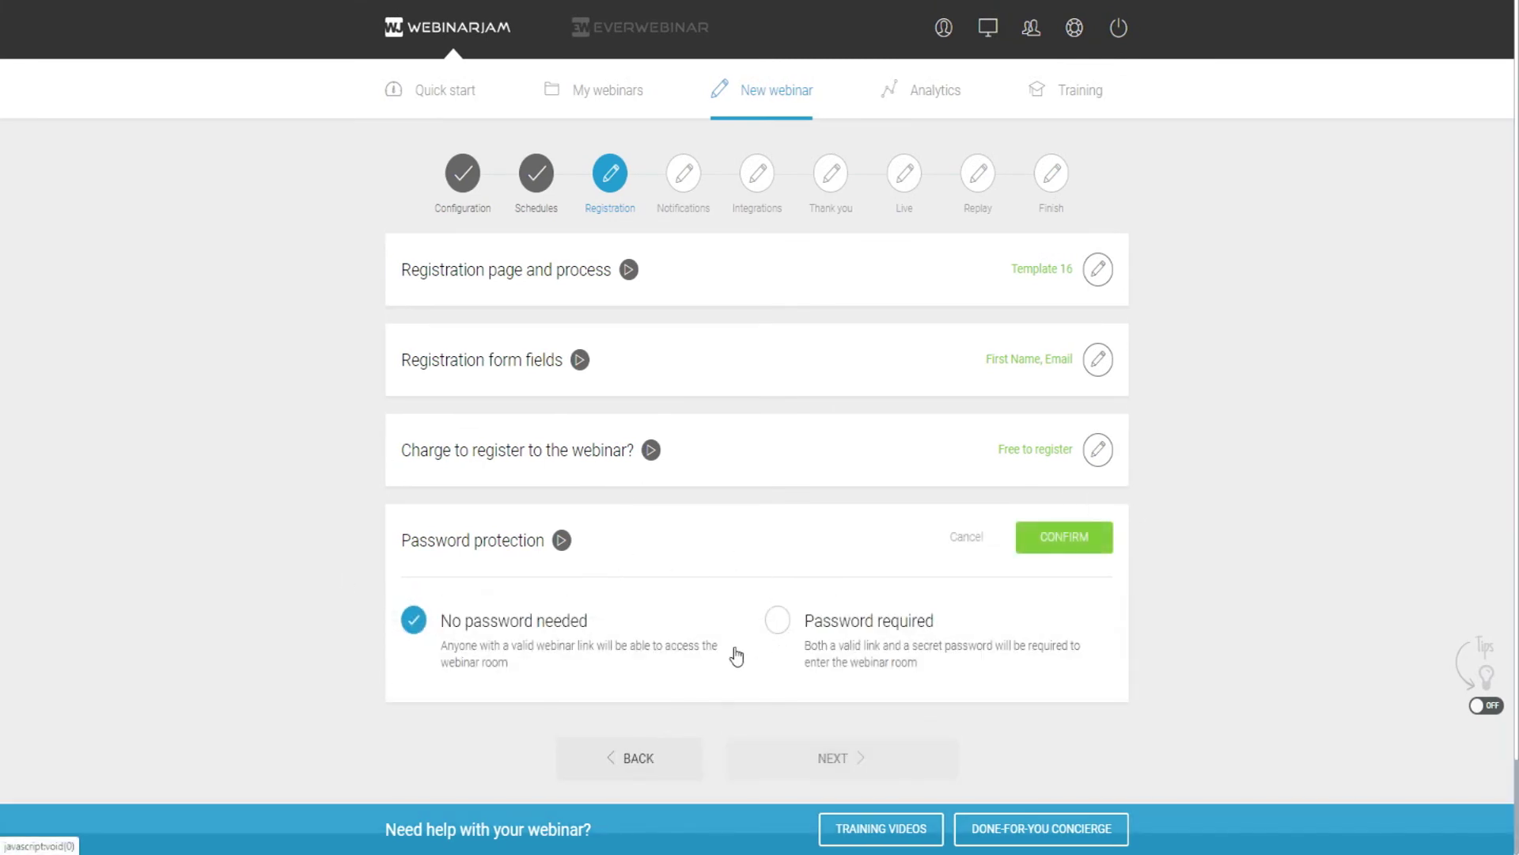
pyautogui.click(783, 622)
pyautogui.scroll(-3, 792, 554)
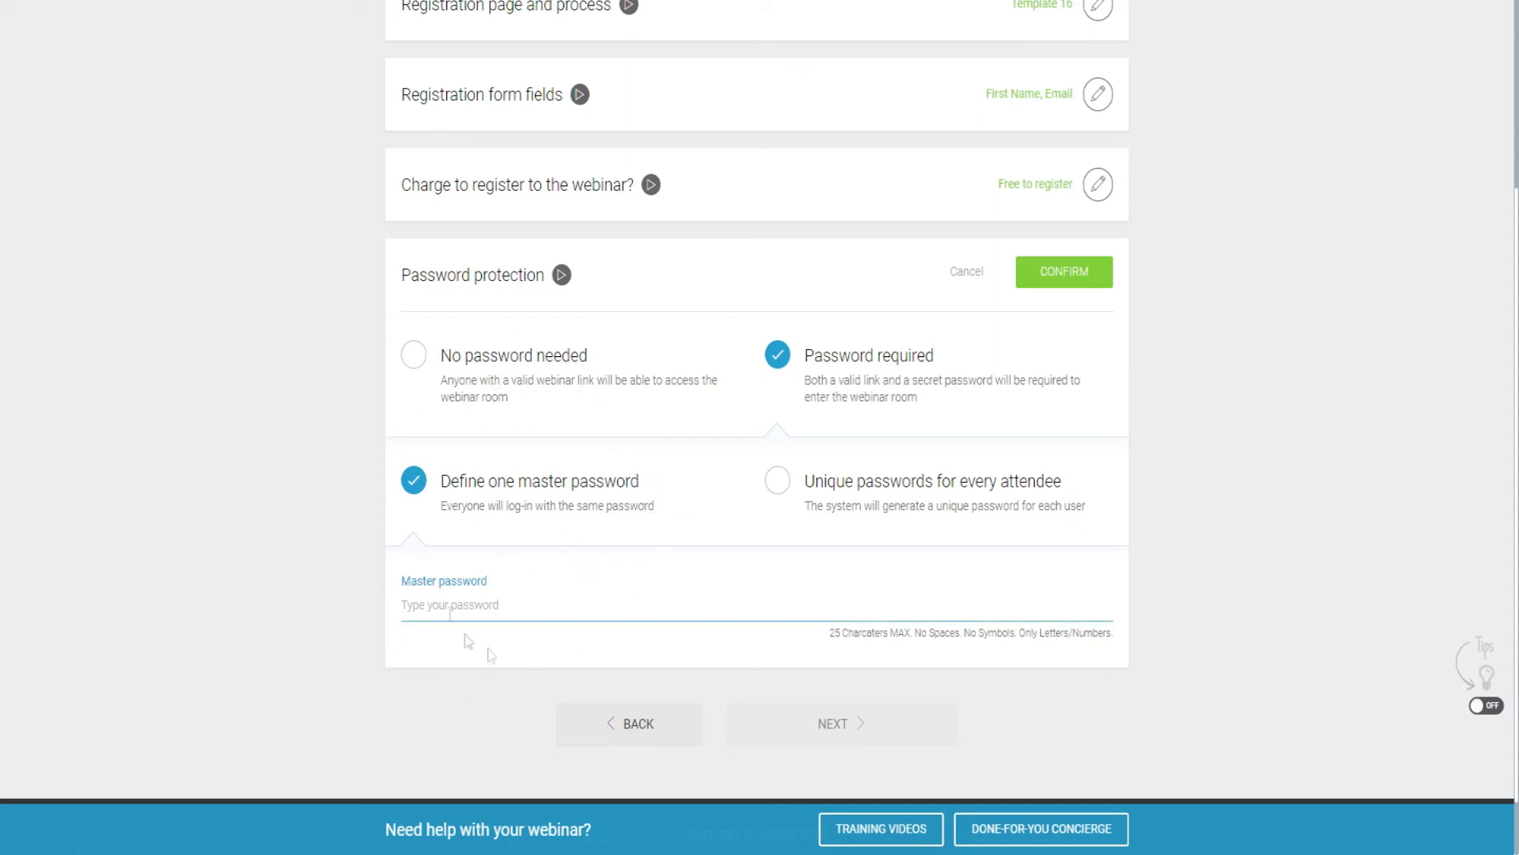
pyautogui.click(779, 484)
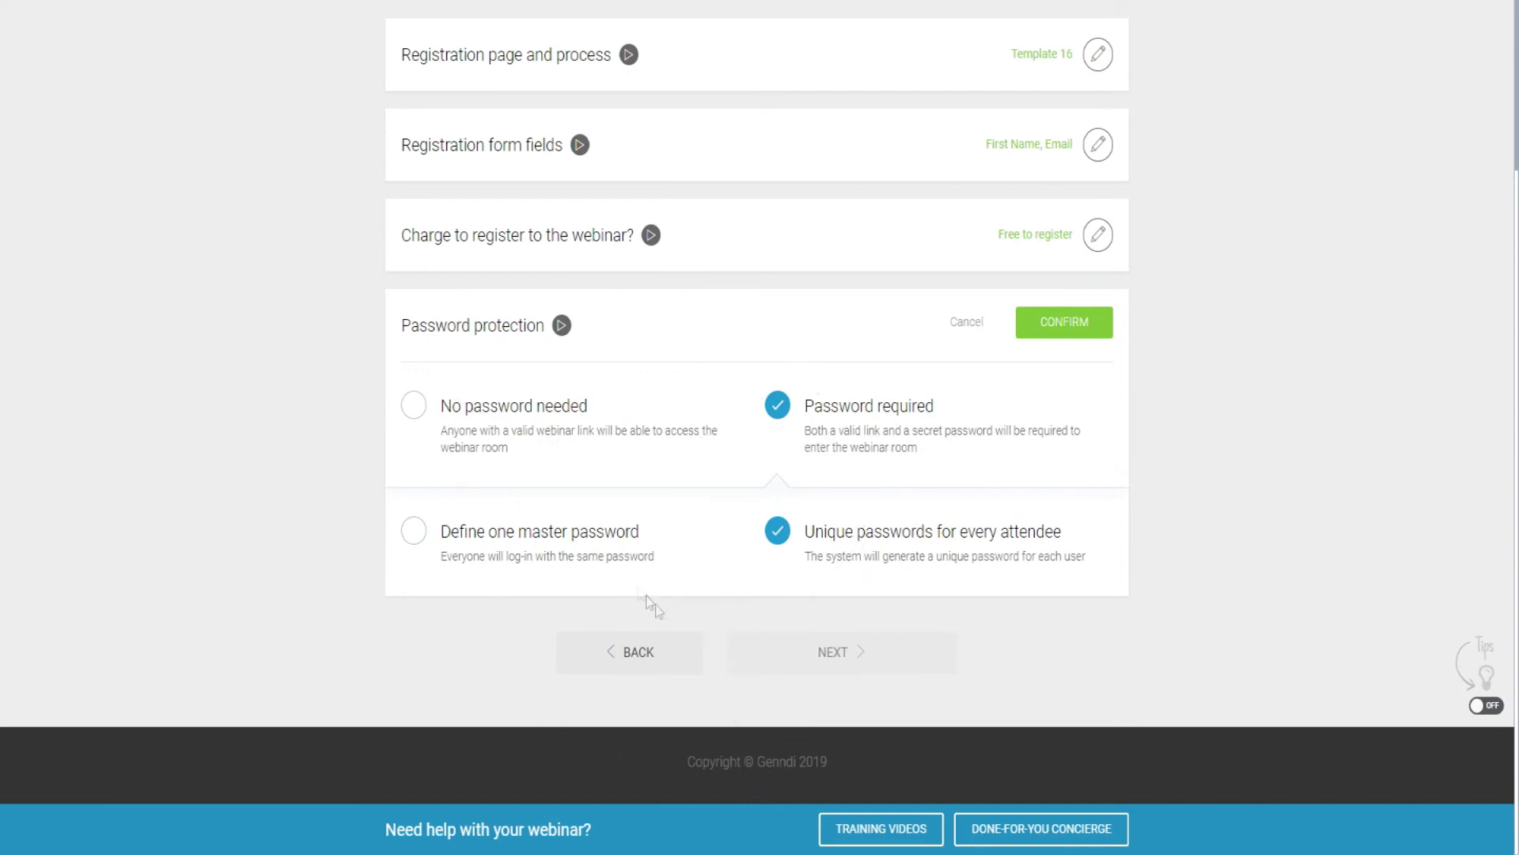
# Step: Set password protection to No password needed, confirm it, and continue to the Notifications stage
pyautogui.click(420, 417)
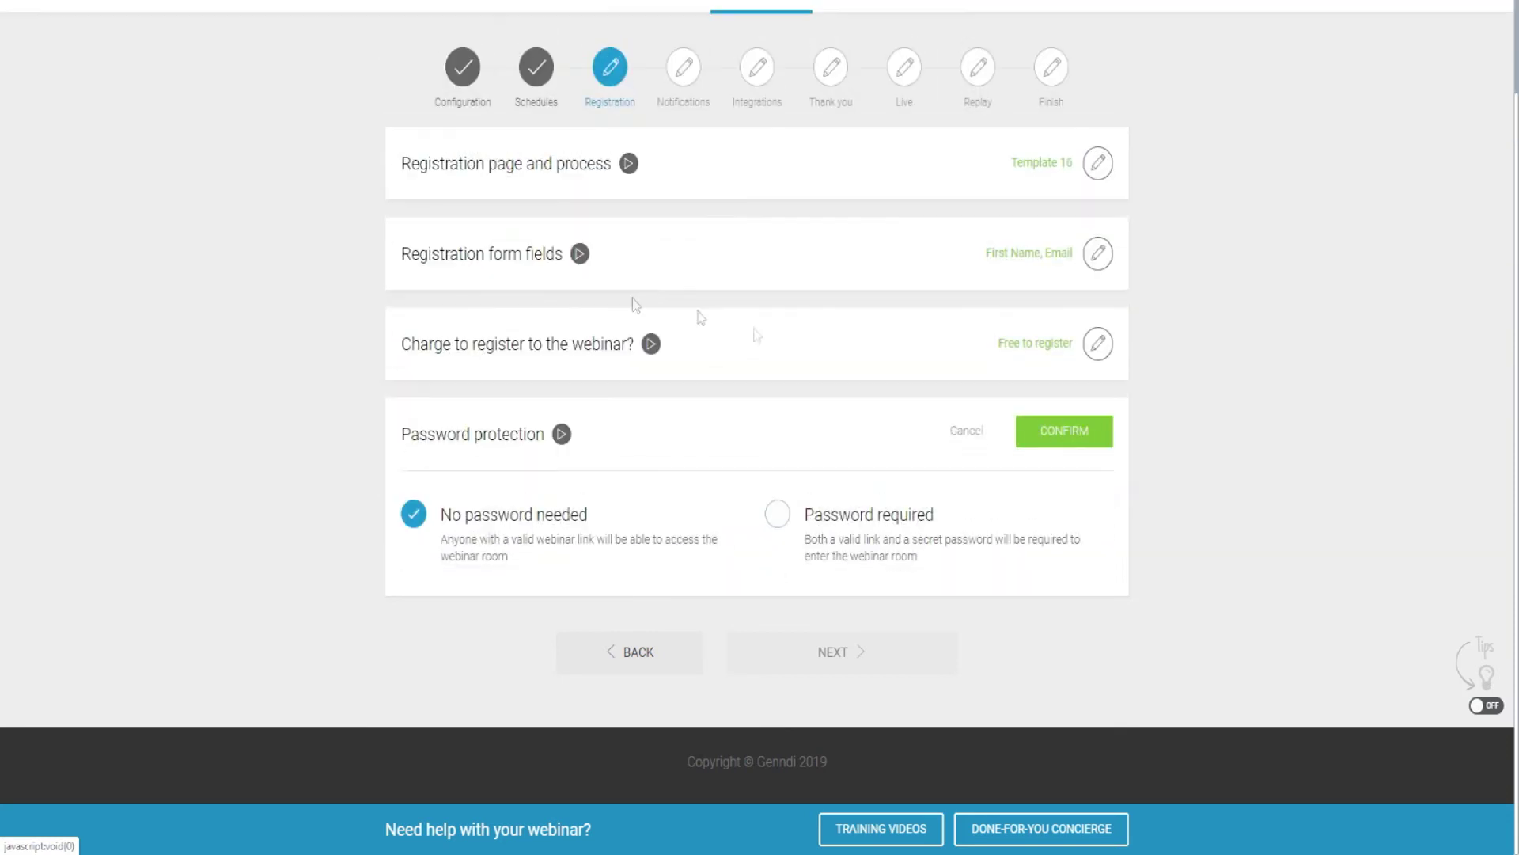
pyautogui.click(1055, 432)
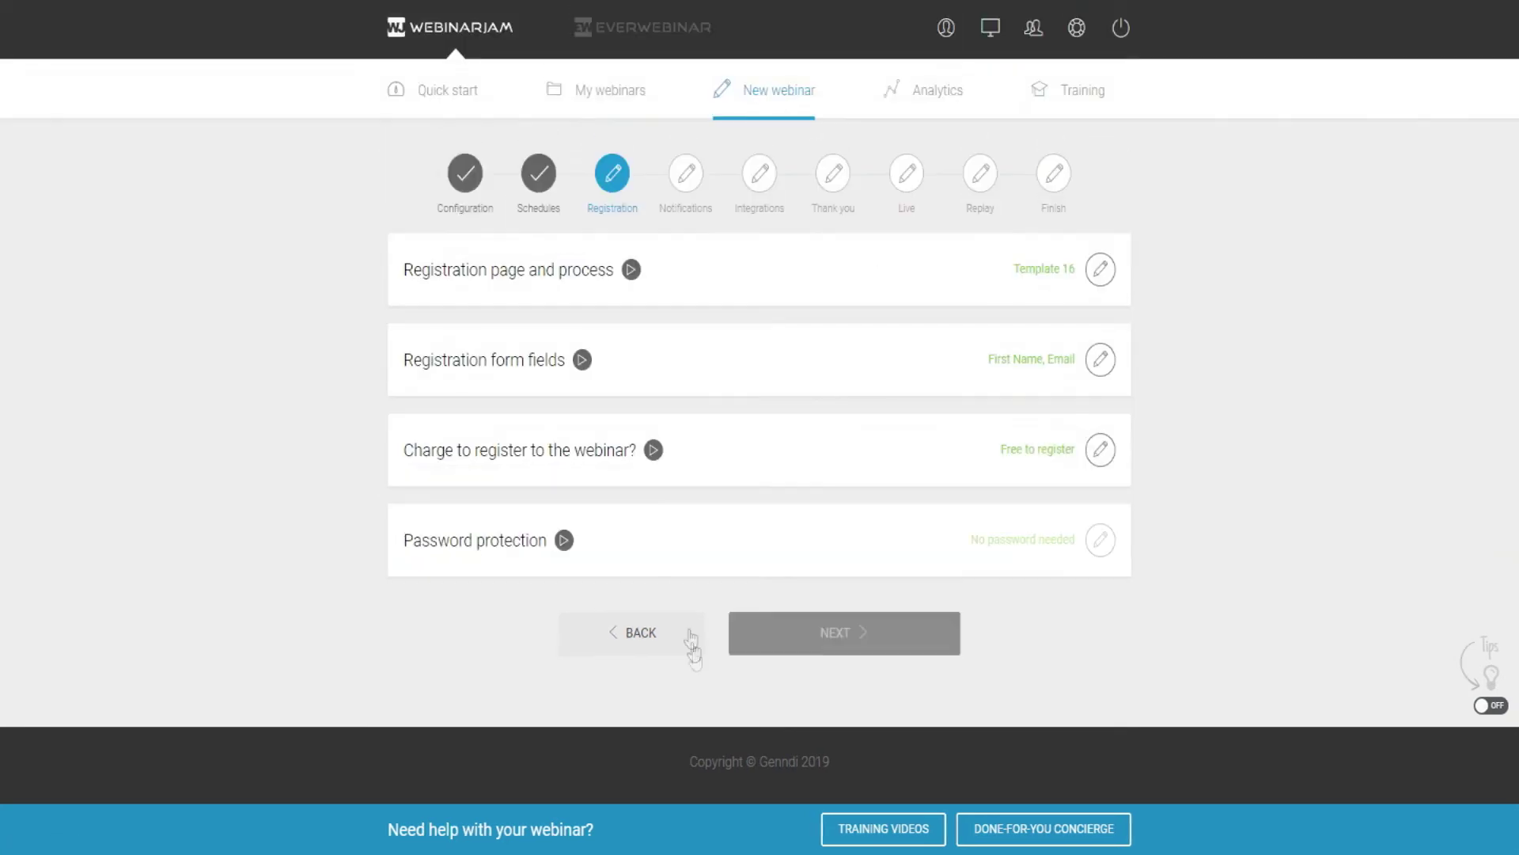
pyautogui.click(862, 635)
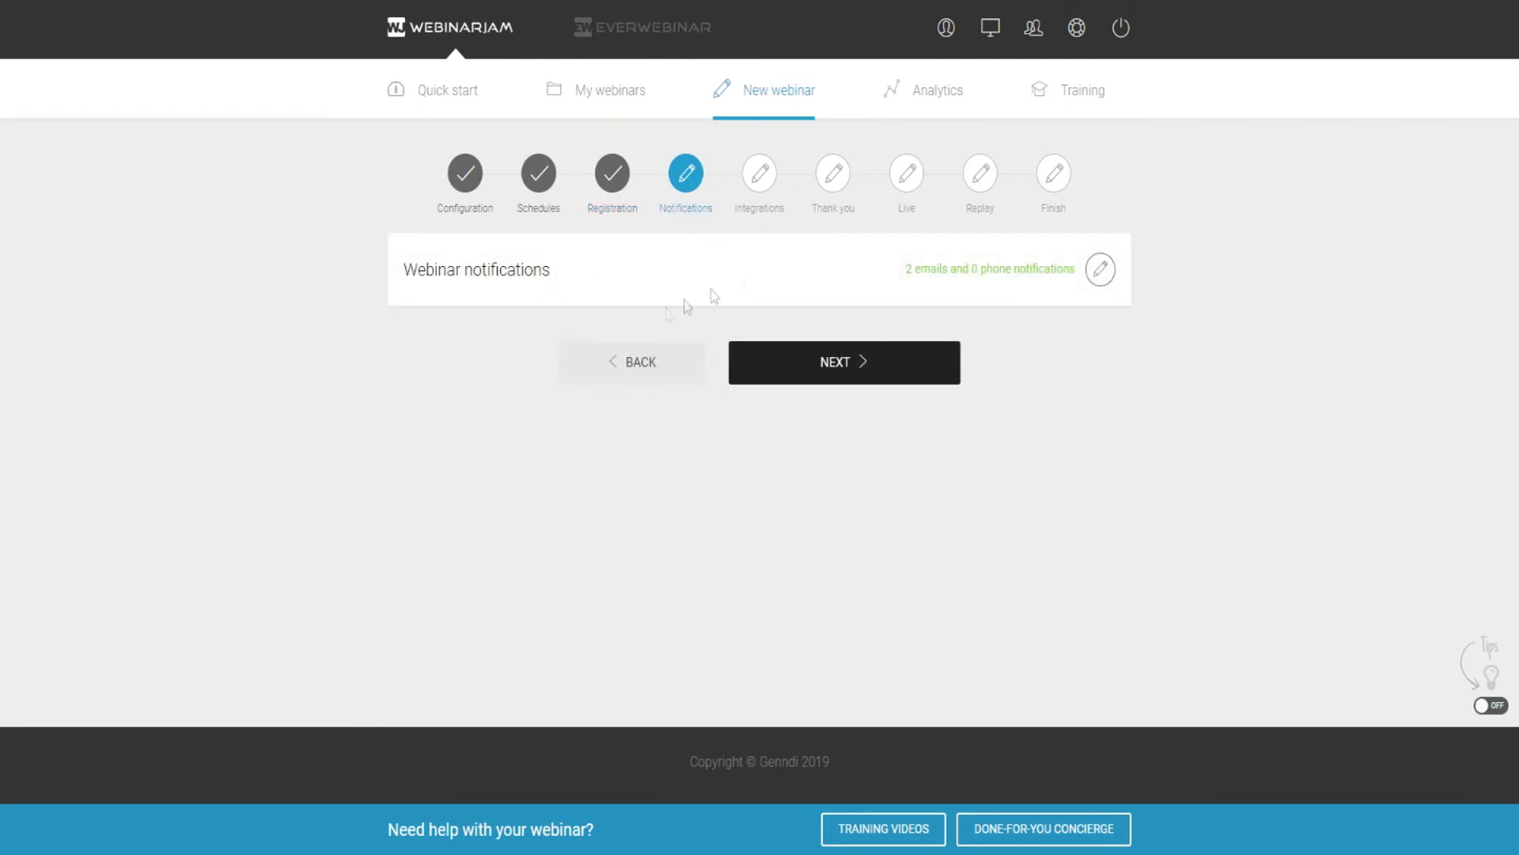
# Step: Open the webinar notifications and review the email, call and SMS options and the scheduled alerts for each webinar phase
pyautogui.click(1101, 269)
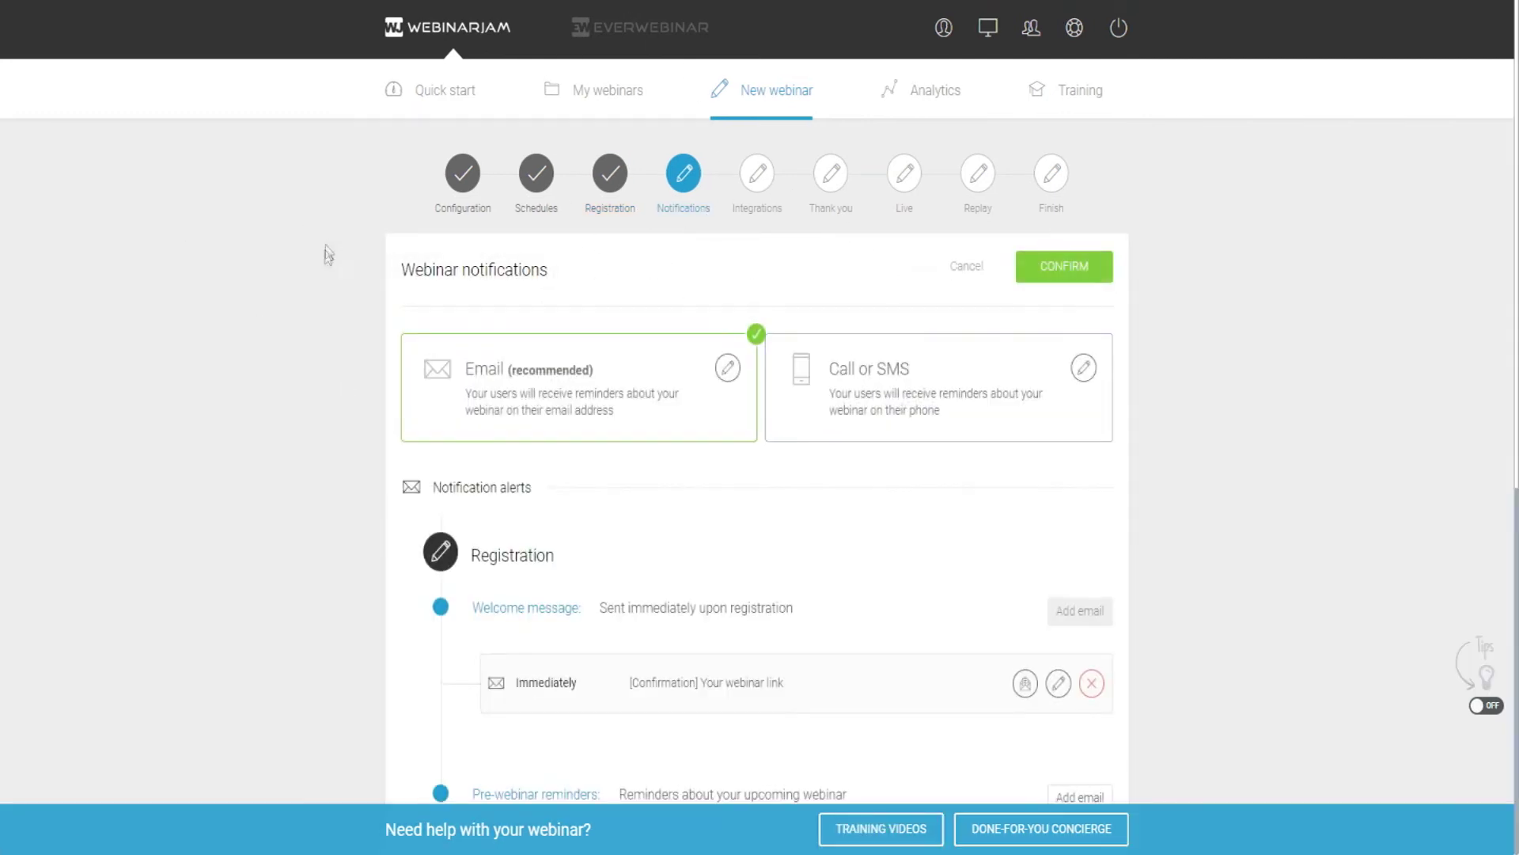
pyautogui.scroll(-3, 329, 253)
pyautogui.scroll(-3, 328, 270)
pyautogui.scroll(6, 329, 391)
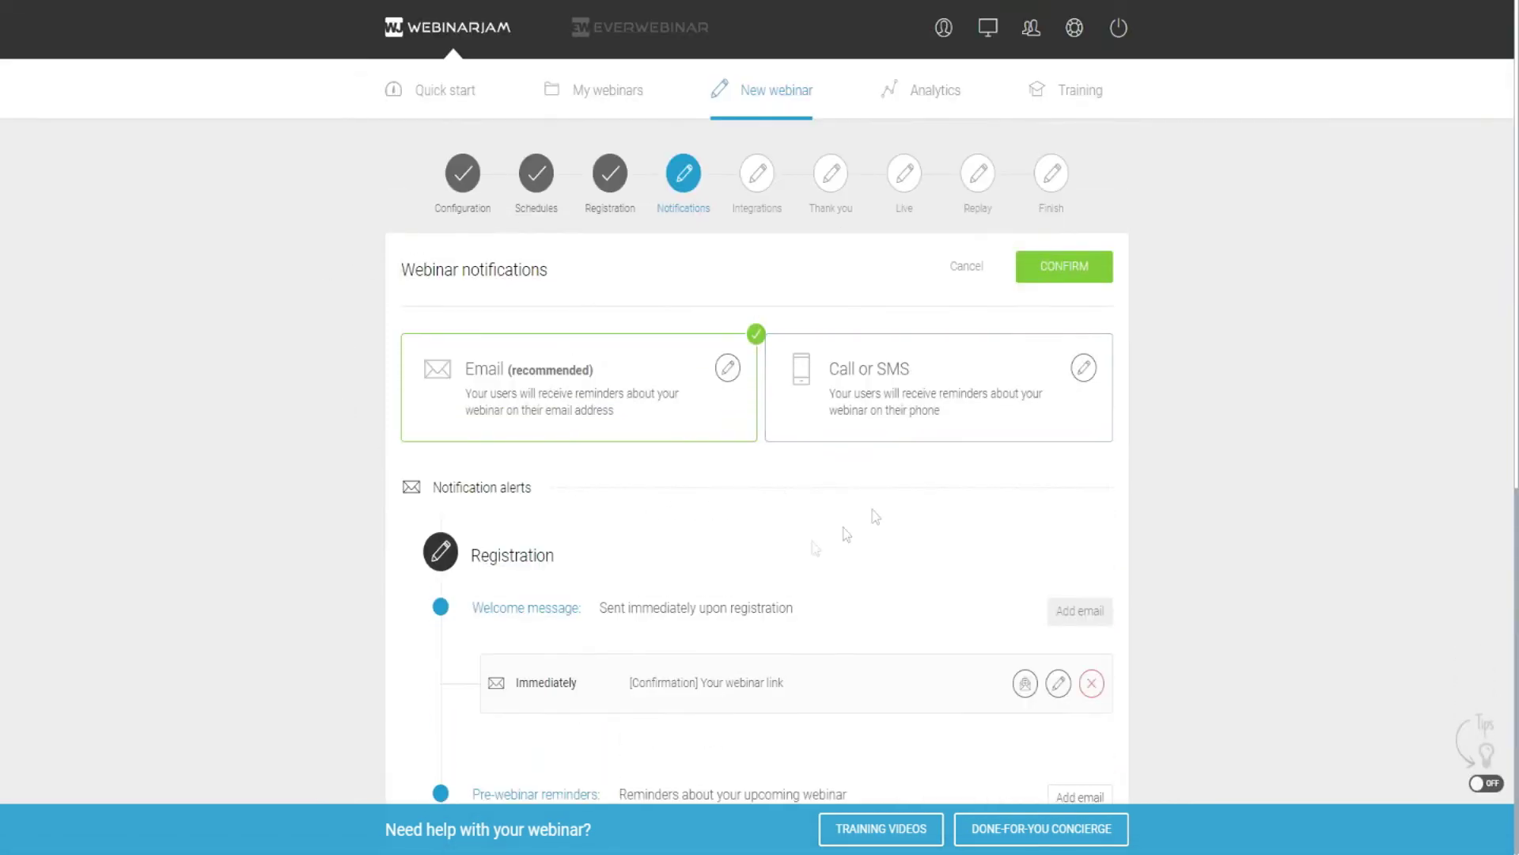
pyautogui.scroll(-5, 560, 365)
pyautogui.scroll(-4, 561, 366)
pyautogui.scroll(4, 576, 485)
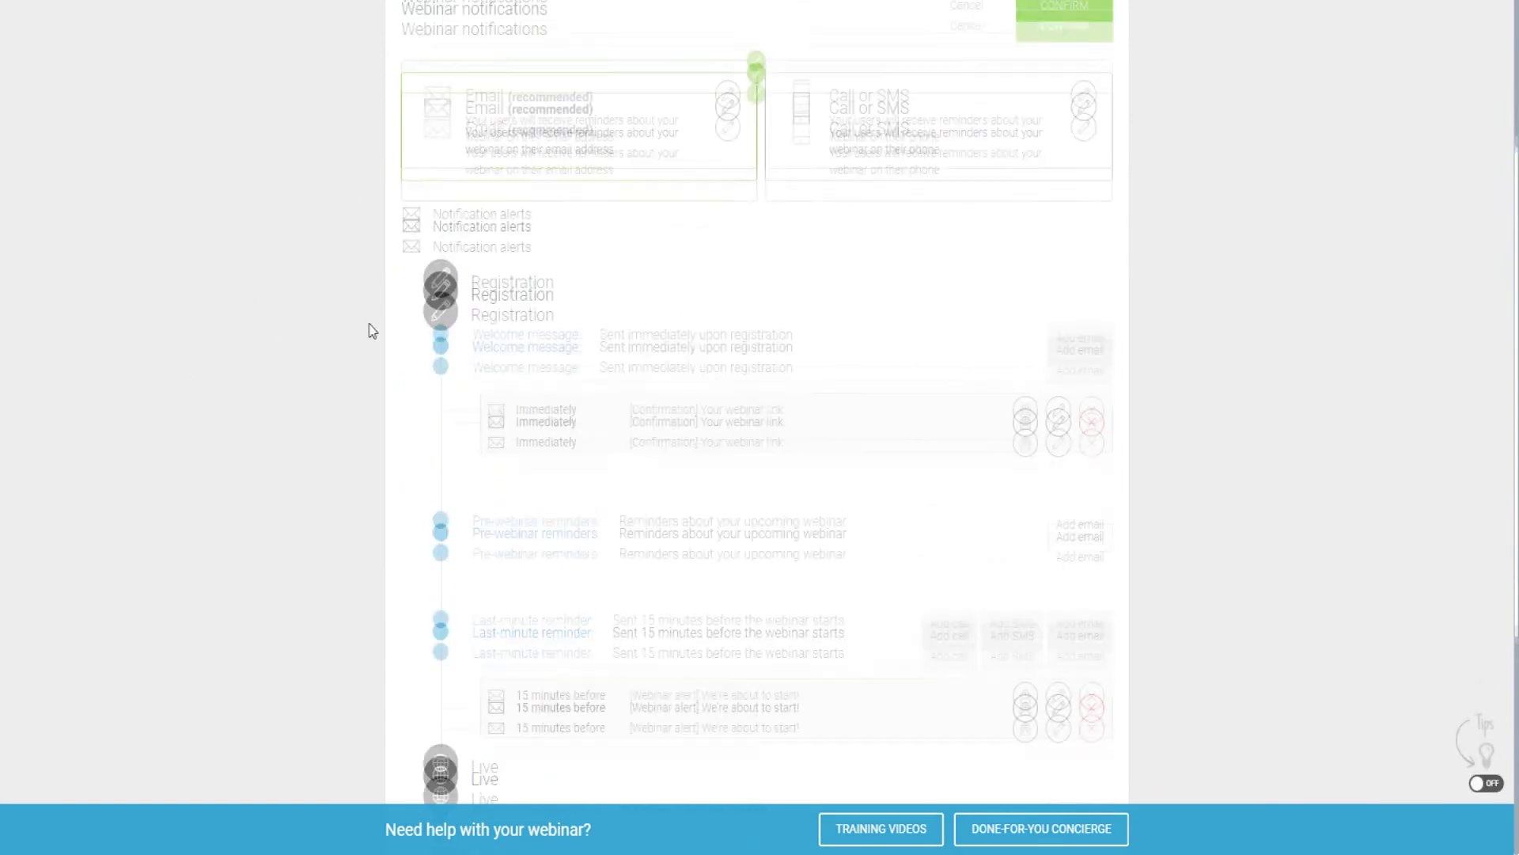
pyautogui.scroll(3, 372, 329)
pyautogui.scroll(-2, 338, 319)
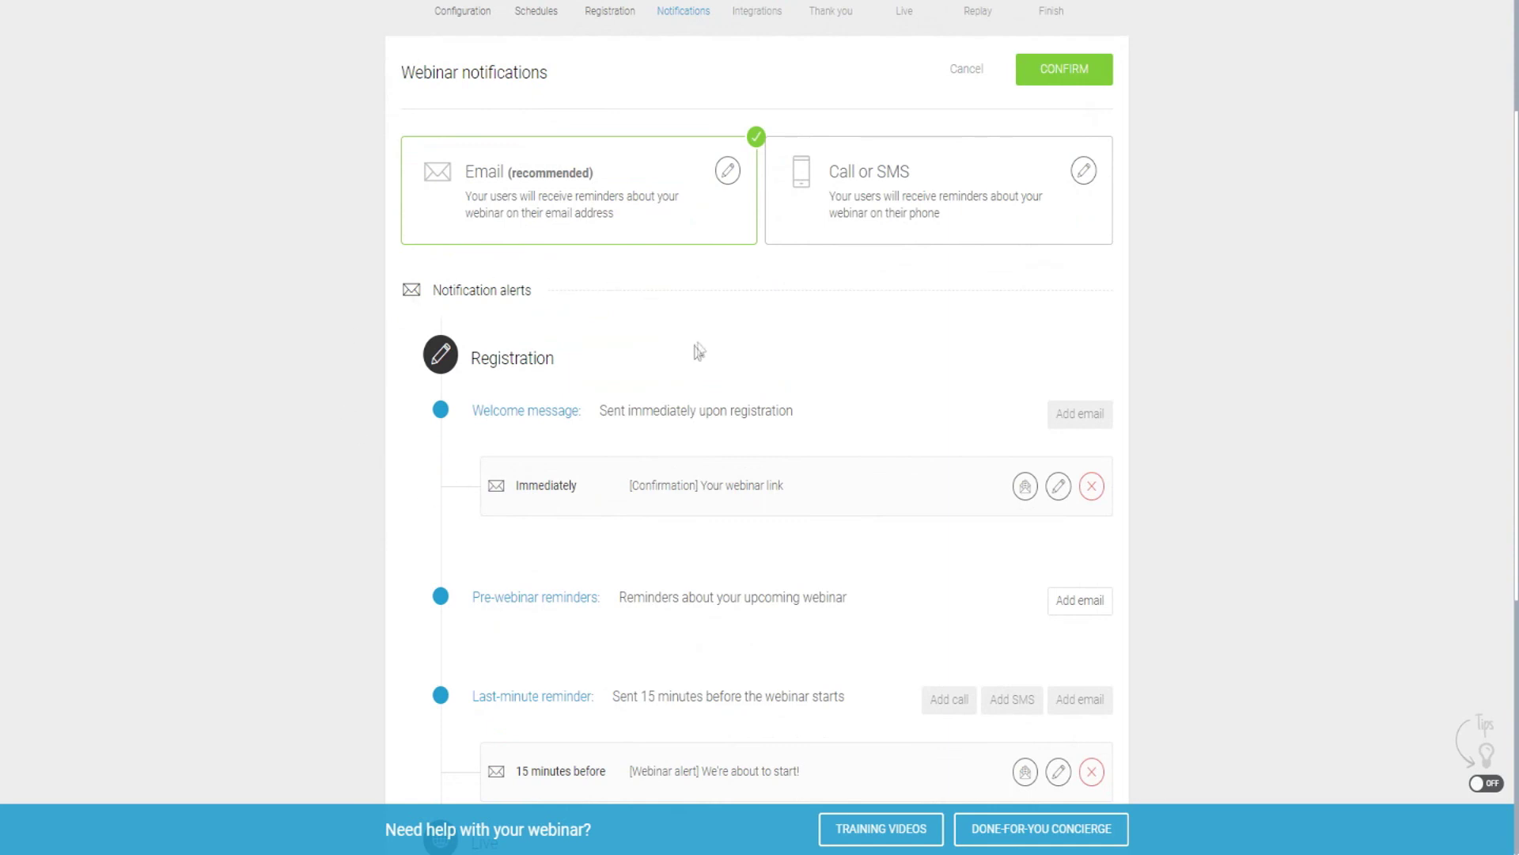
pyautogui.scroll(-1, 1041, 397)
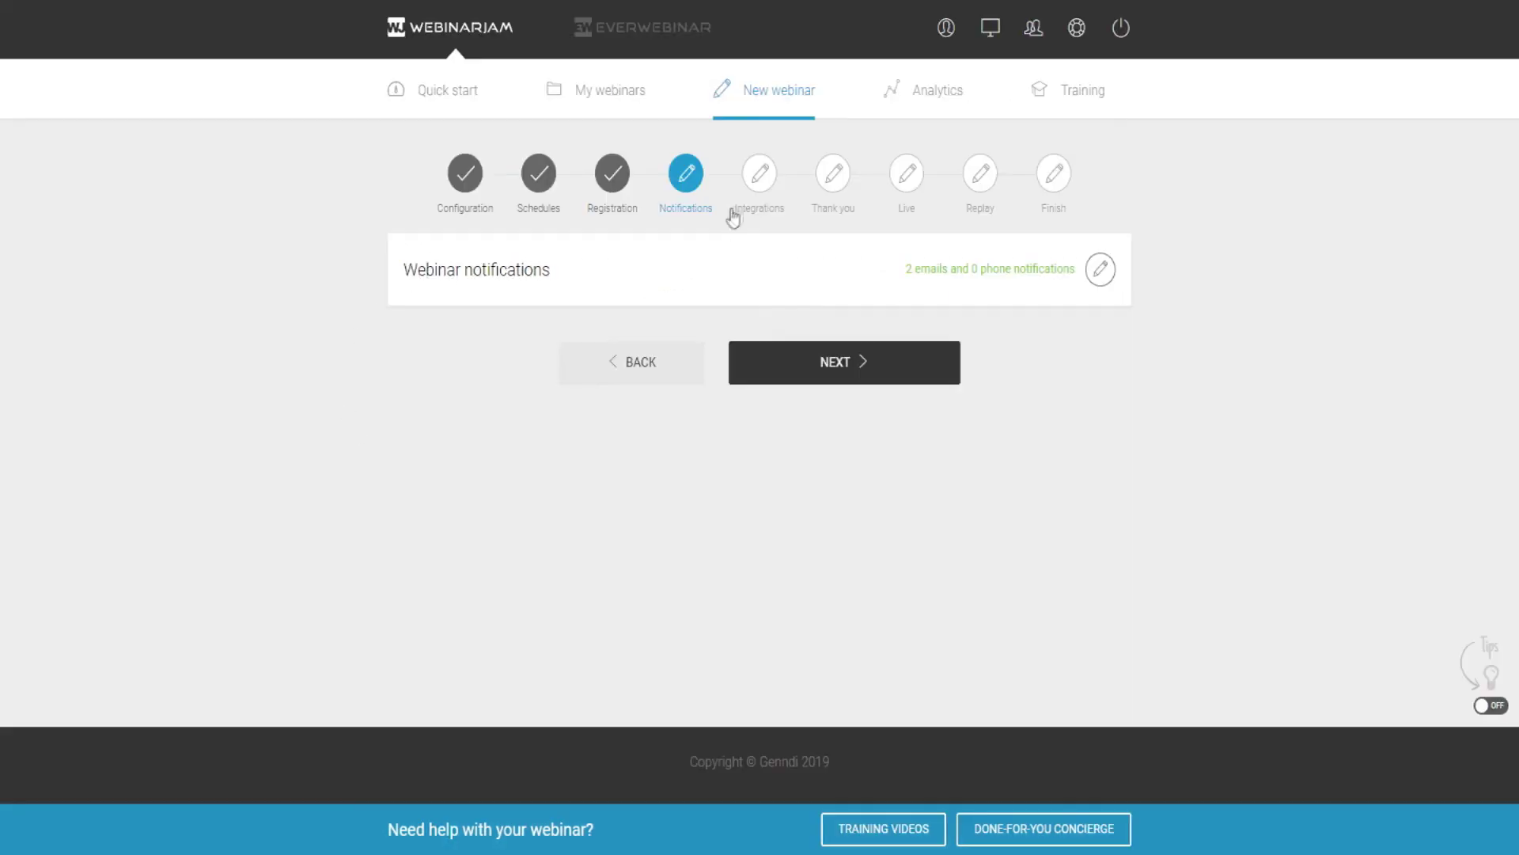
# Step: Go to the Integrations stage and examine the 3rd party tracking code fields for each webinar page
pyautogui.click(759, 209)
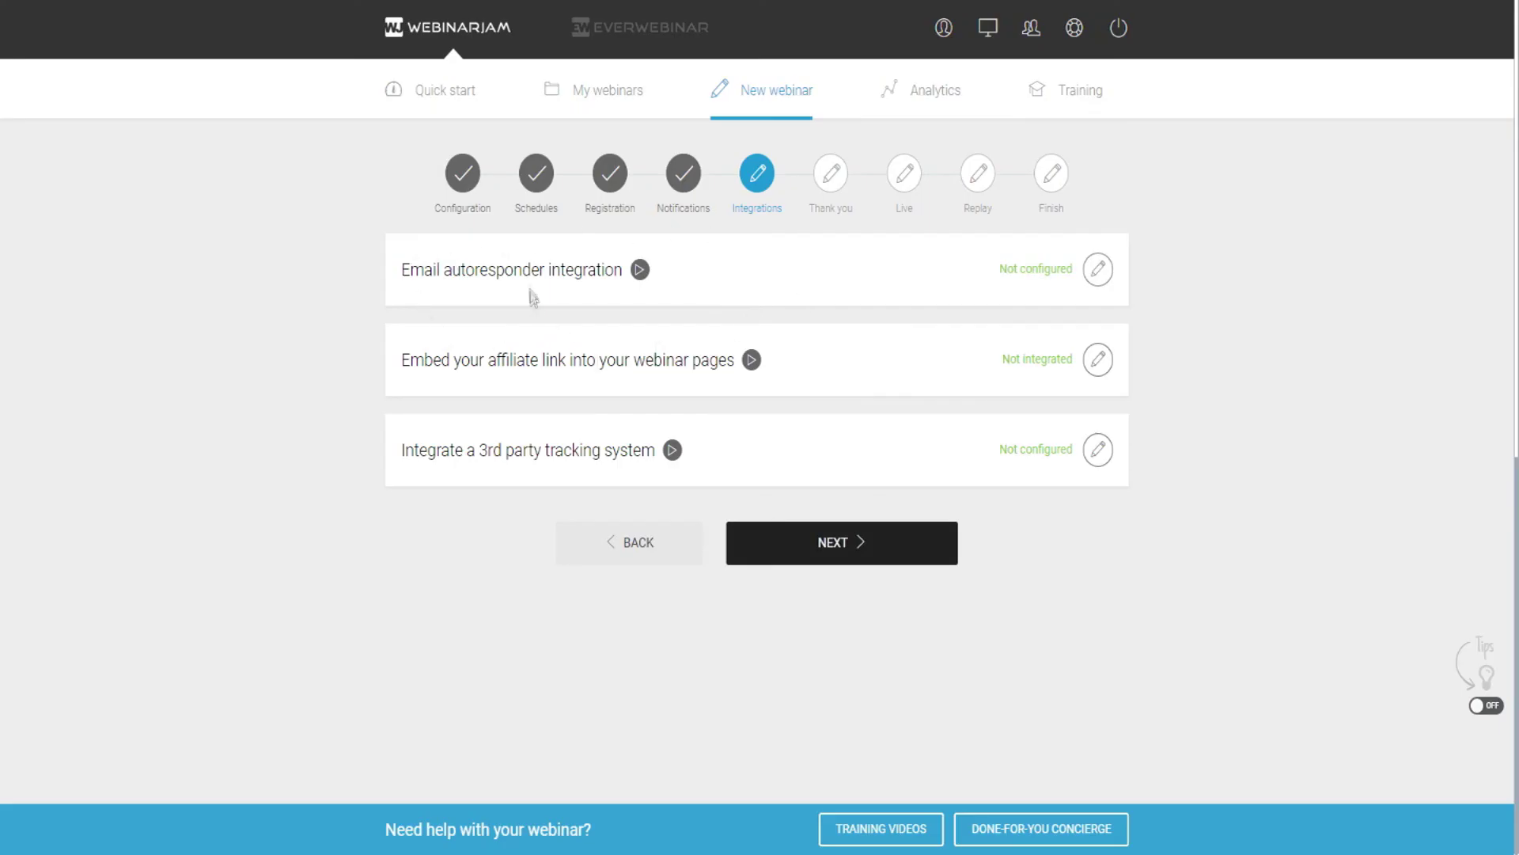
pyautogui.moveTo(407, 361); pyautogui.dragTo(748, 363)
pyautogui.click(529, 380)
pyautogui.click(1099, 450)
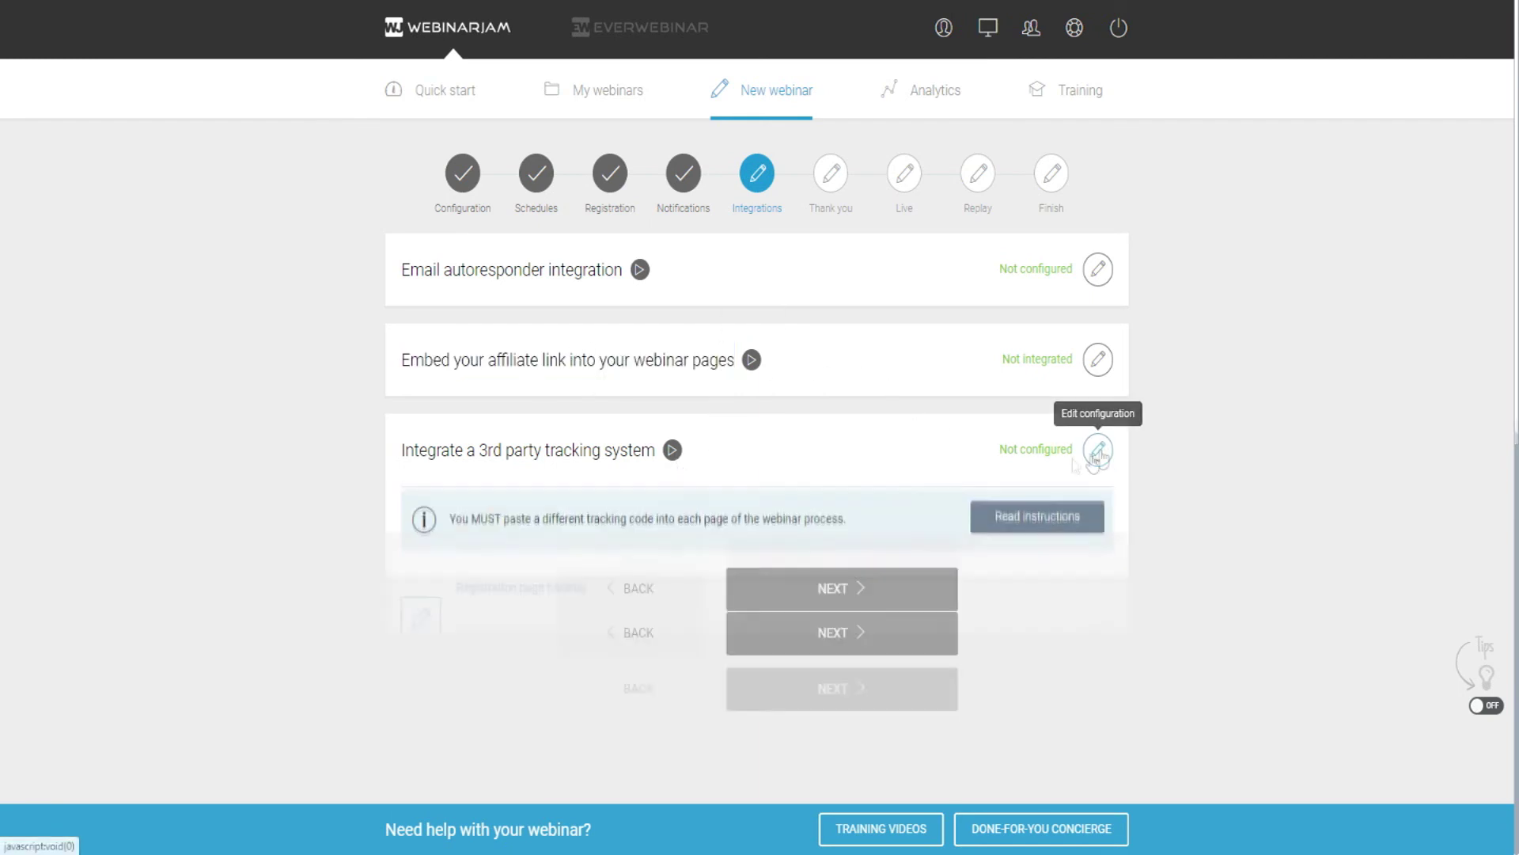
pyautogui.moveTo(512, 450); pyautogui.dragTo(645, 449)
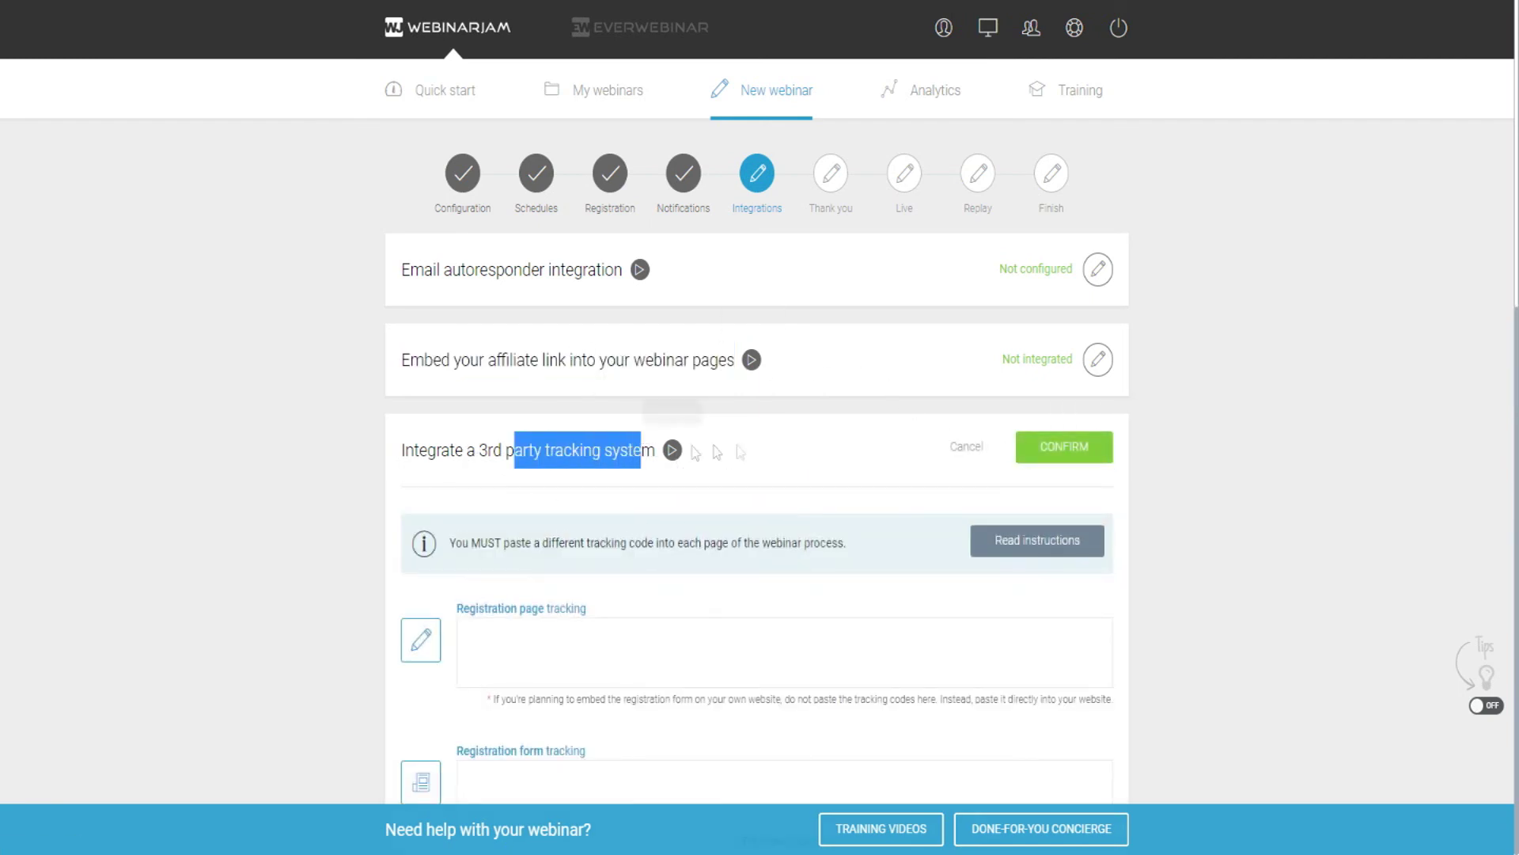
pyautogui.click(712, 451)
pyautogui.scroll(-2, 772, 447)
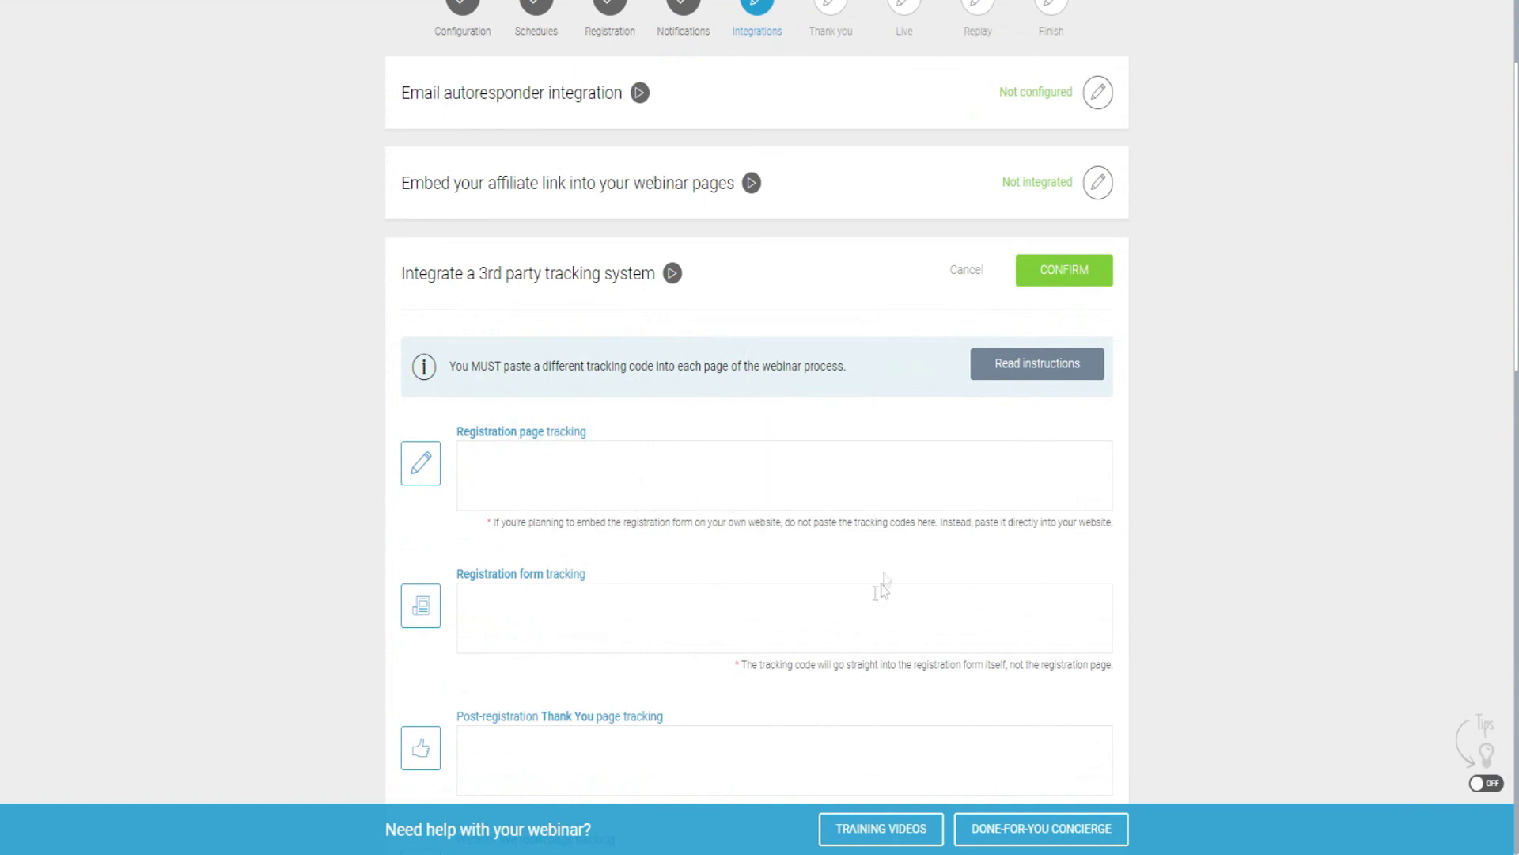
pyautogui.scroll(-5, 565, 451)
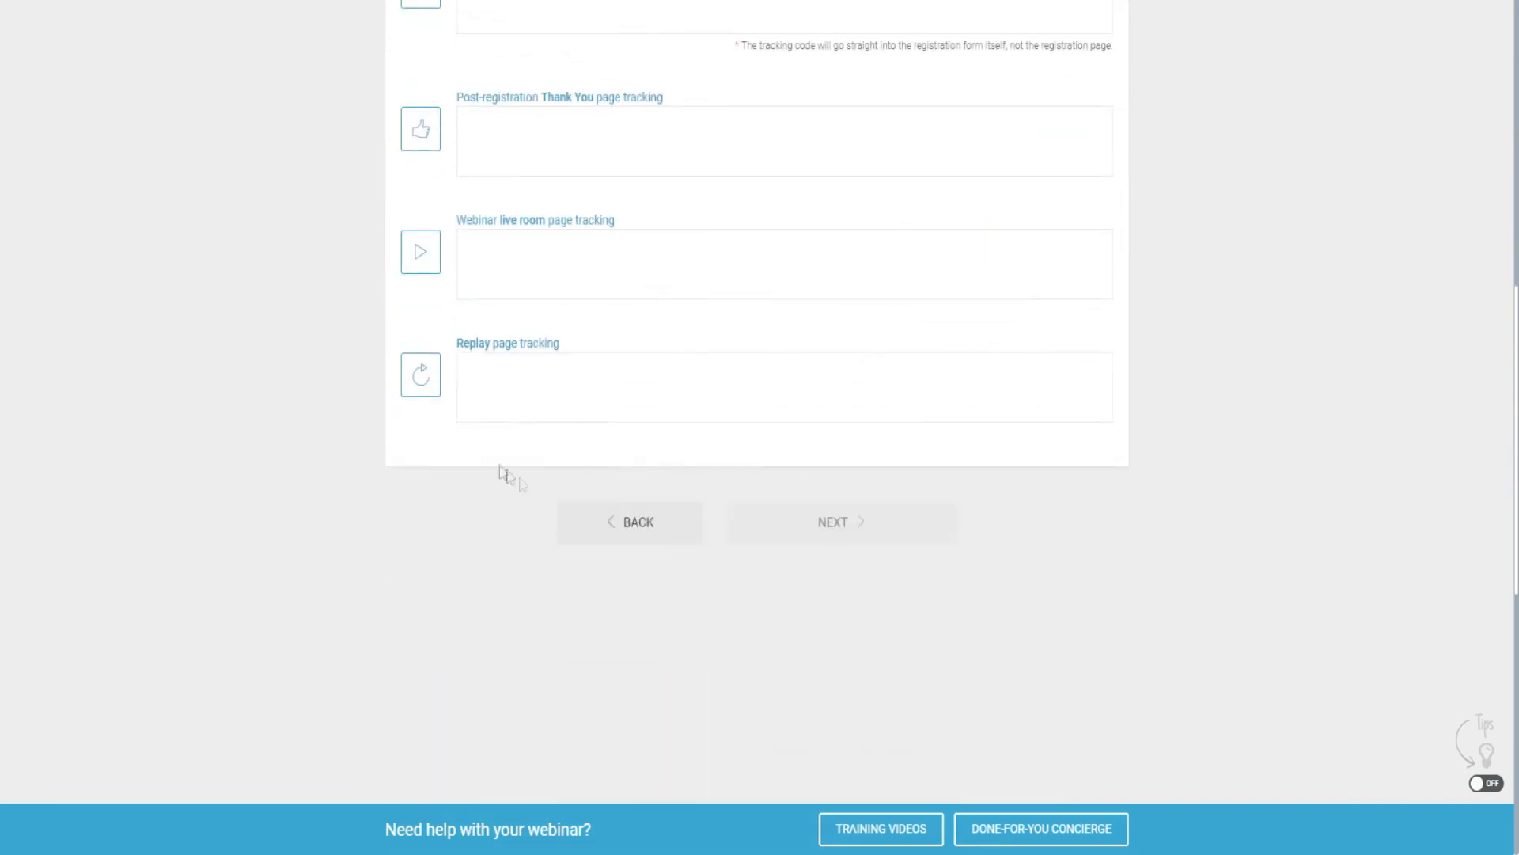
pyautogui.scroll(5, 512, 407)
pyautogui.click(523, 487)
pyautogui.scroll(-2, 625, 403)
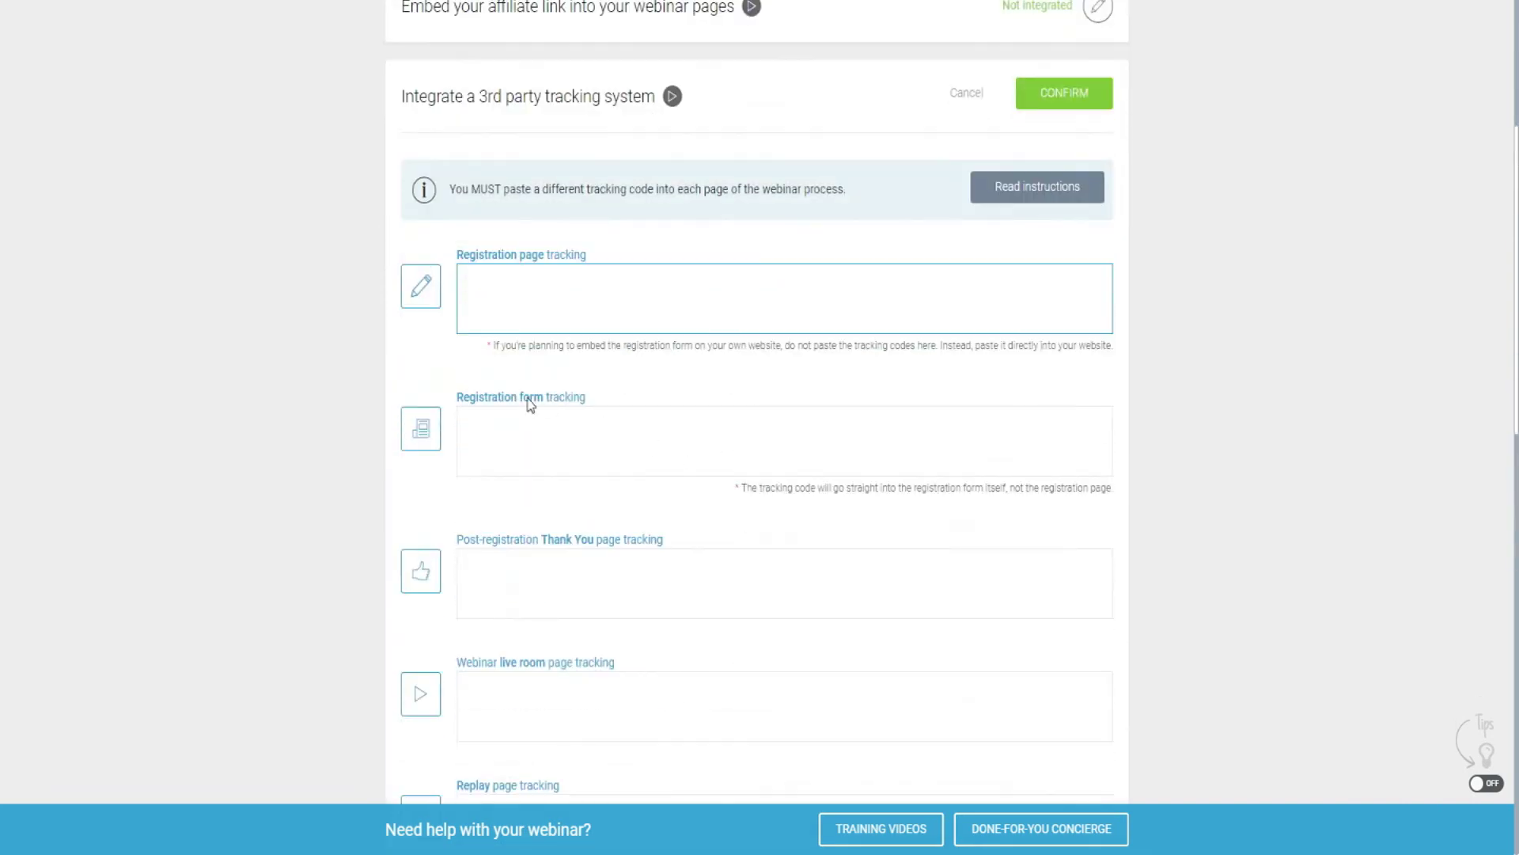
pyautogui.scroll(1, 543, 285)
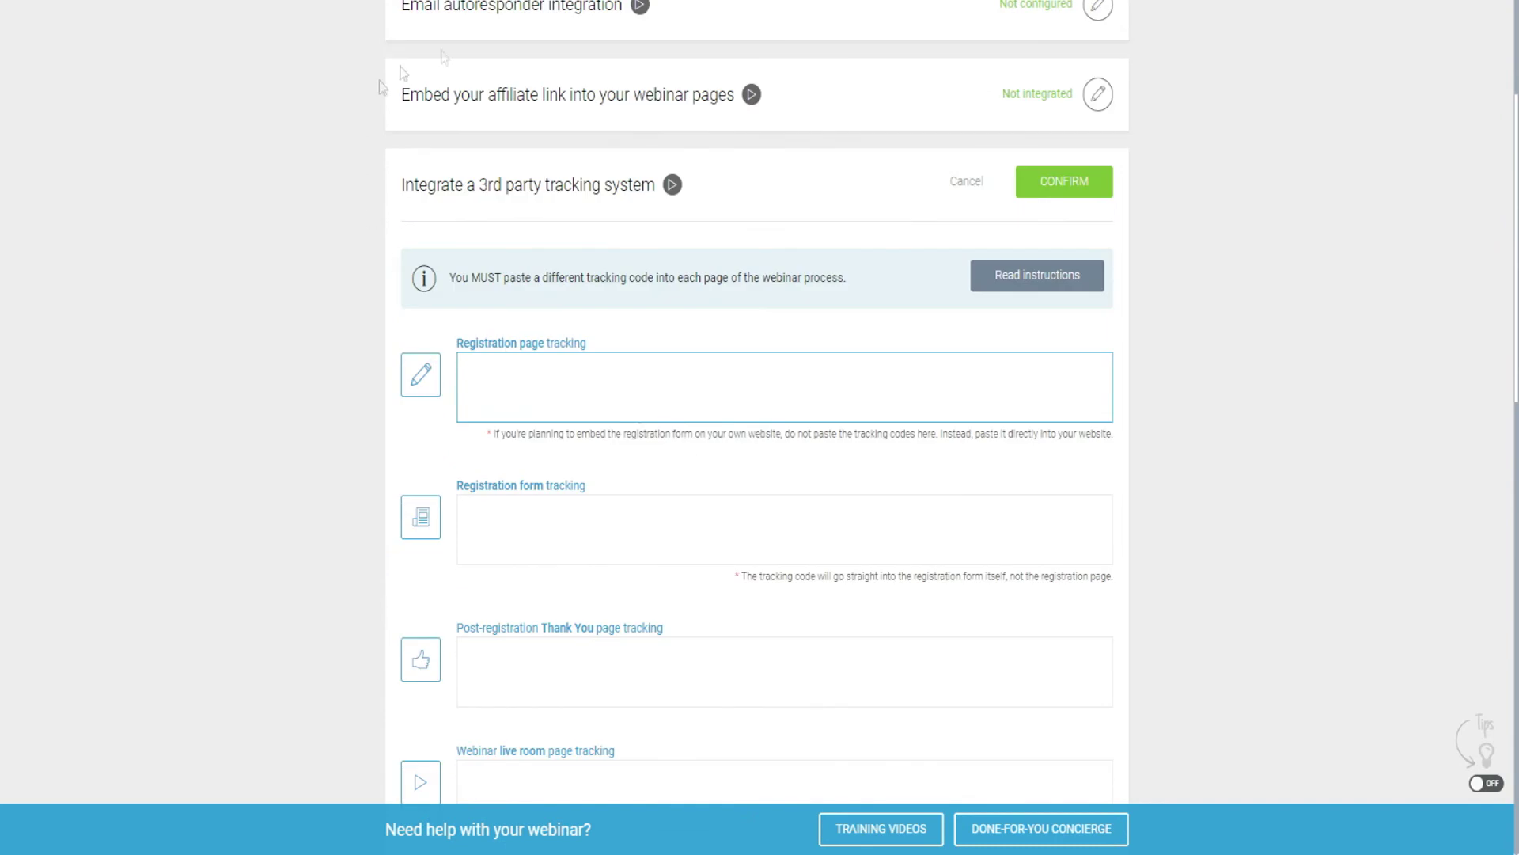
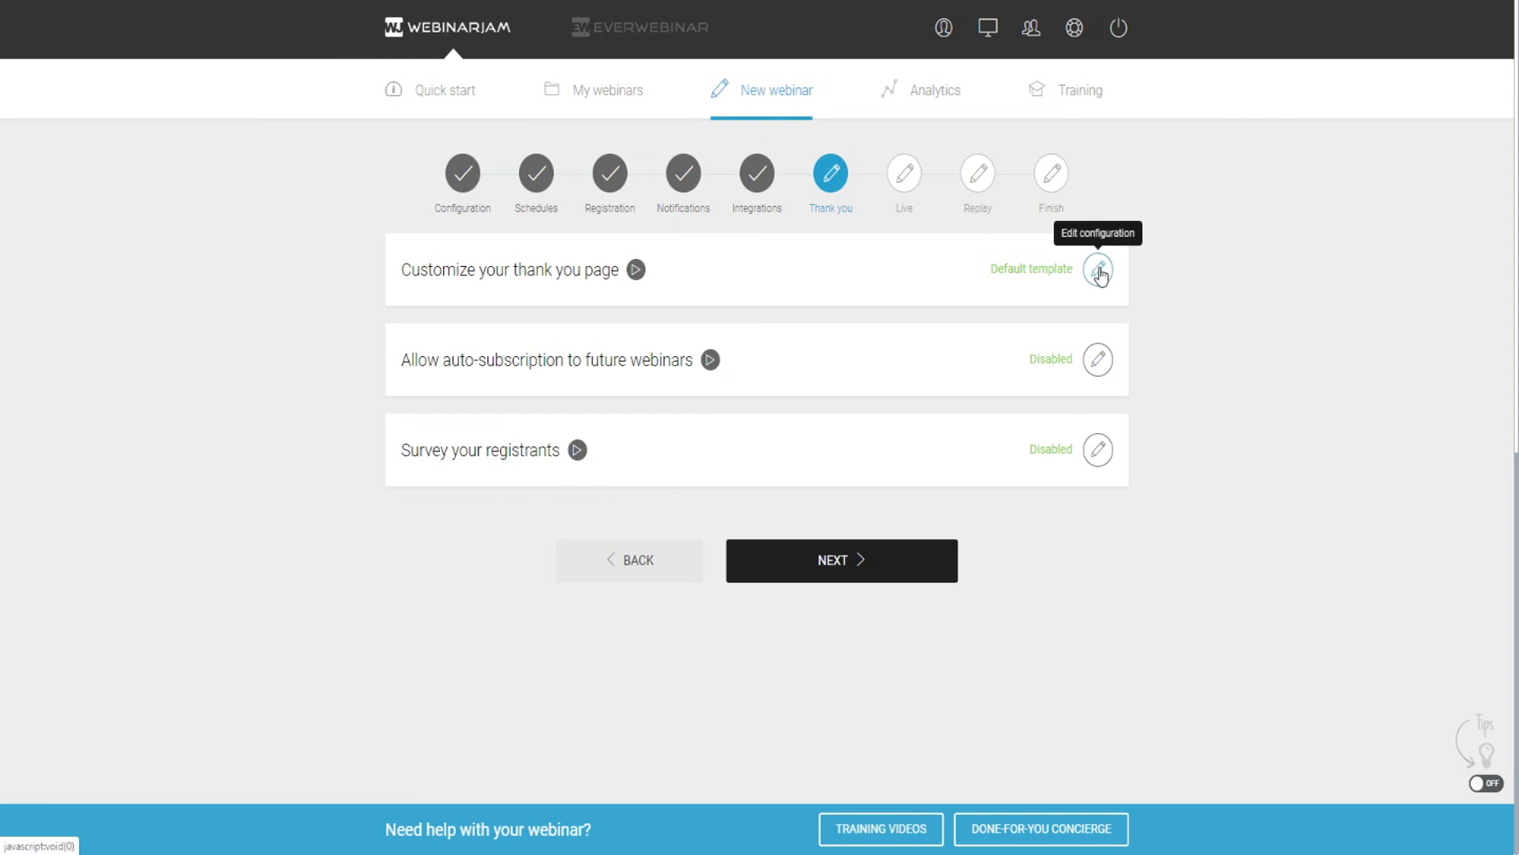
# Step: Open the teal "Thank You For Registering!" thank-you page template for customization and remove its PerthBlog logo
pyautogui.click(1099, 273)
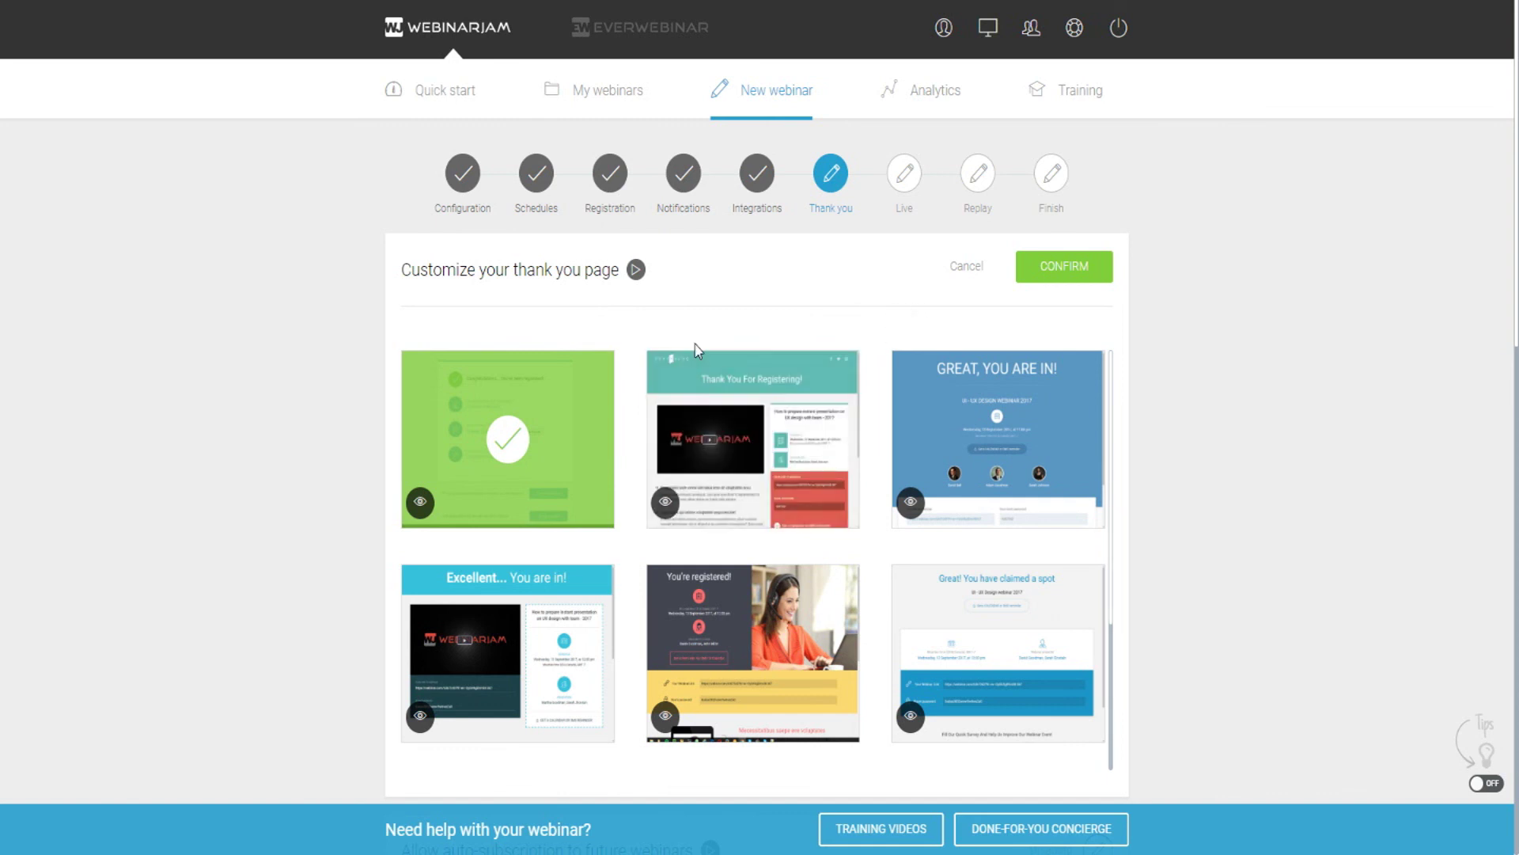
pyautogui.moveTo(747, 451)
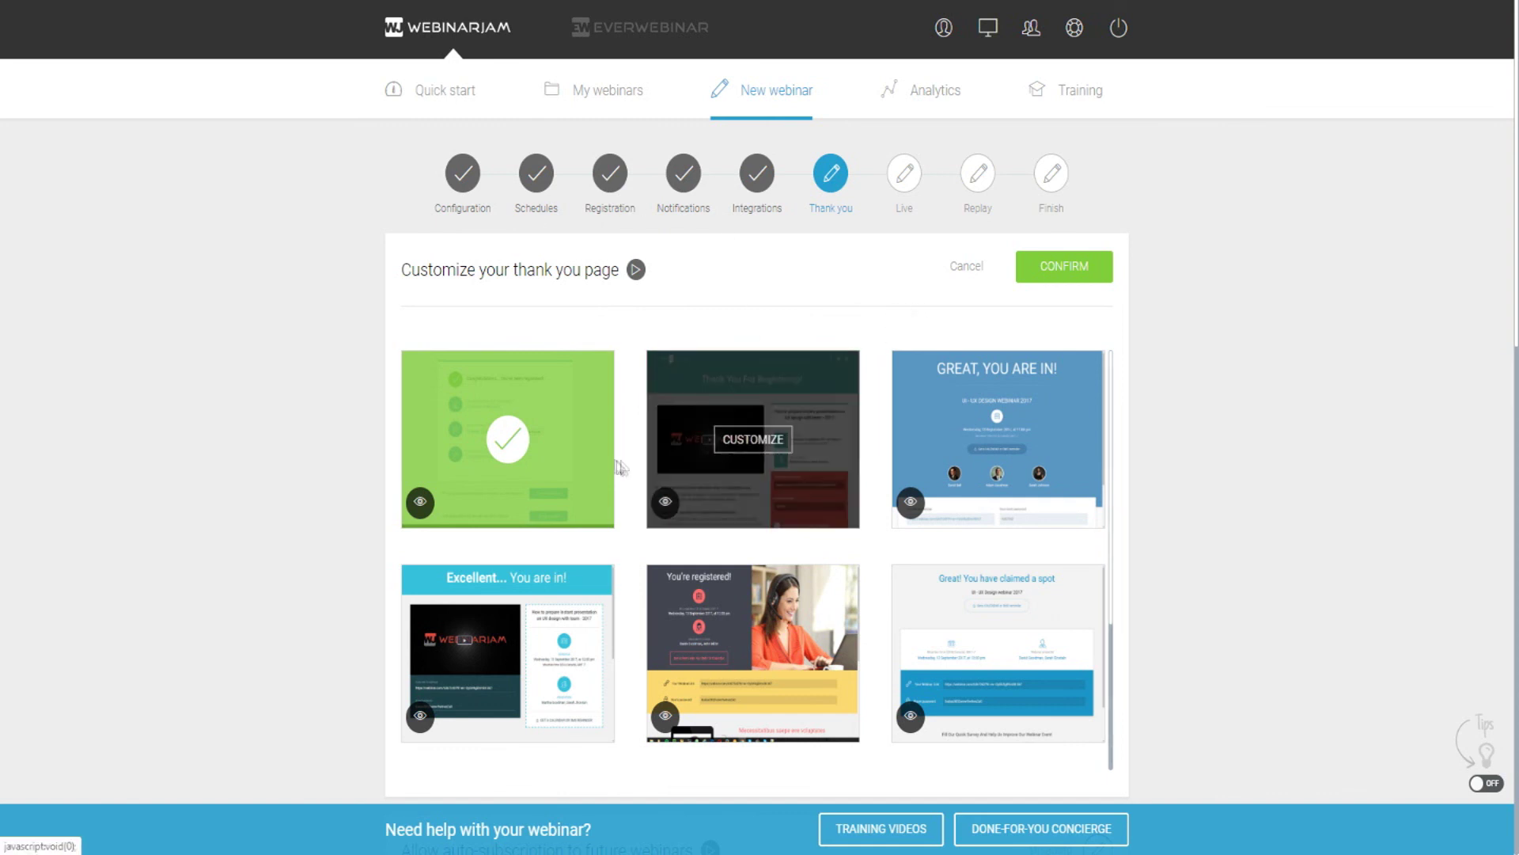
pyautogui.click(748, 441)
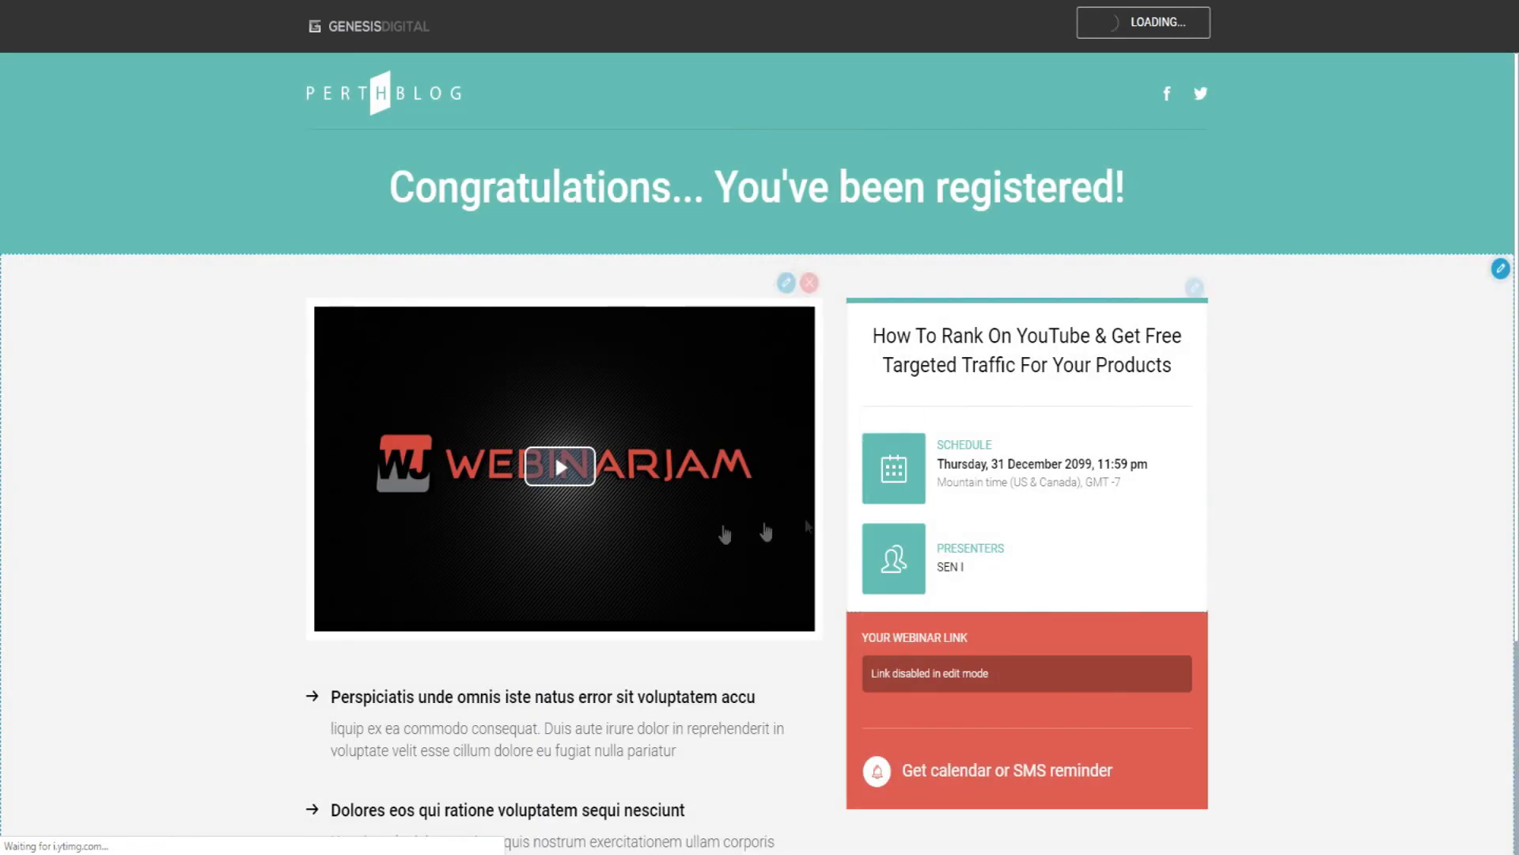
pyautogui.moveTo(710, 105)
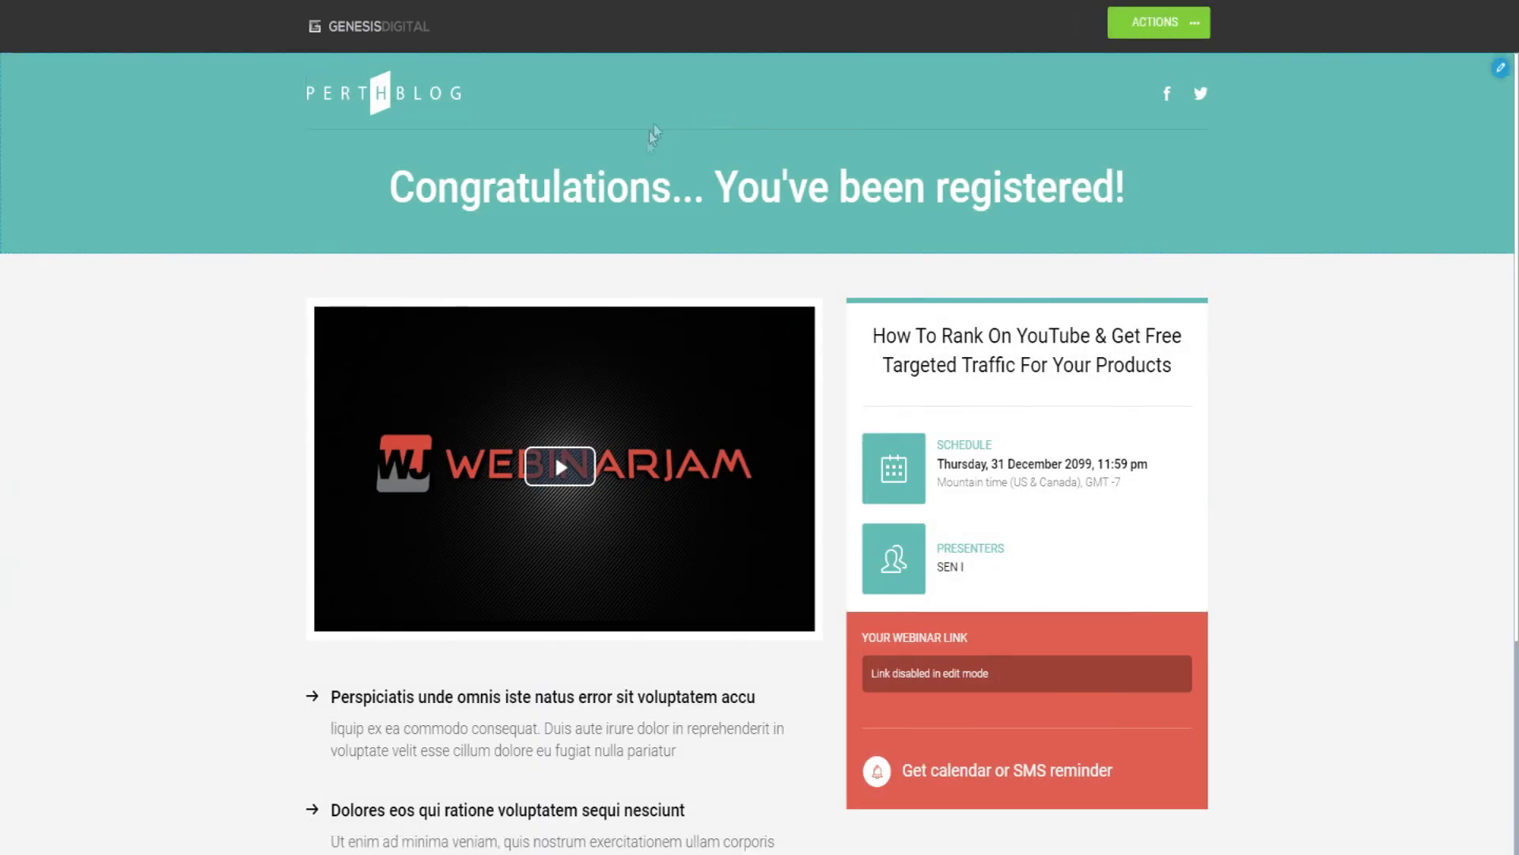
pyautogui.click(732, 85)
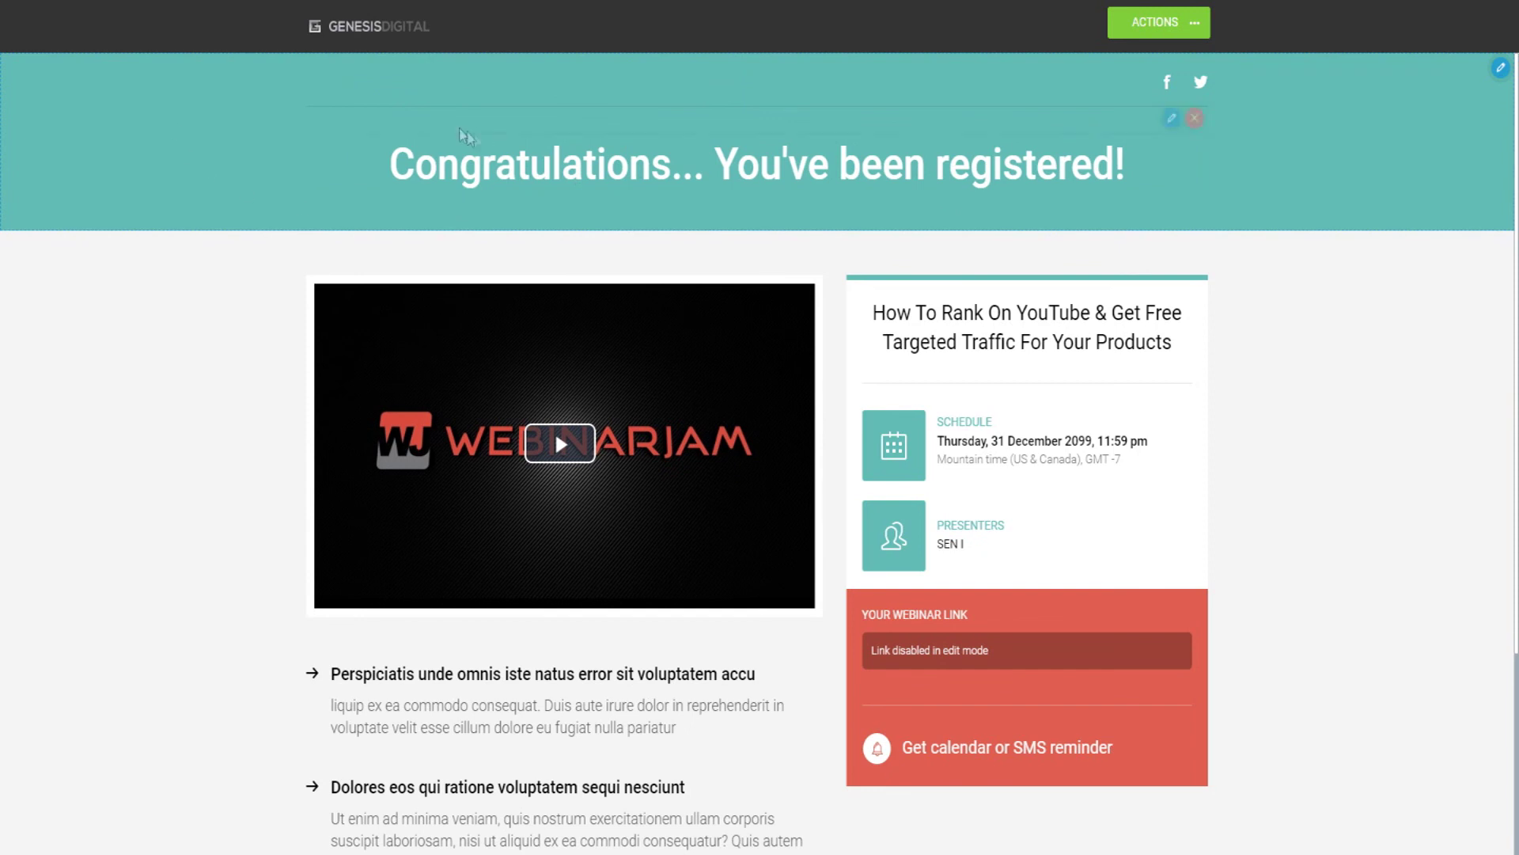
# Step: Try replacing "Congratulations..." in the thank-you page heading with "fewefe", and undo the text change
pyautogui.click(726, 165)
pyautogui.moveTo(714, 168); pyautogui.dragTo(389, 168)
pyautogui.write('fewefe')
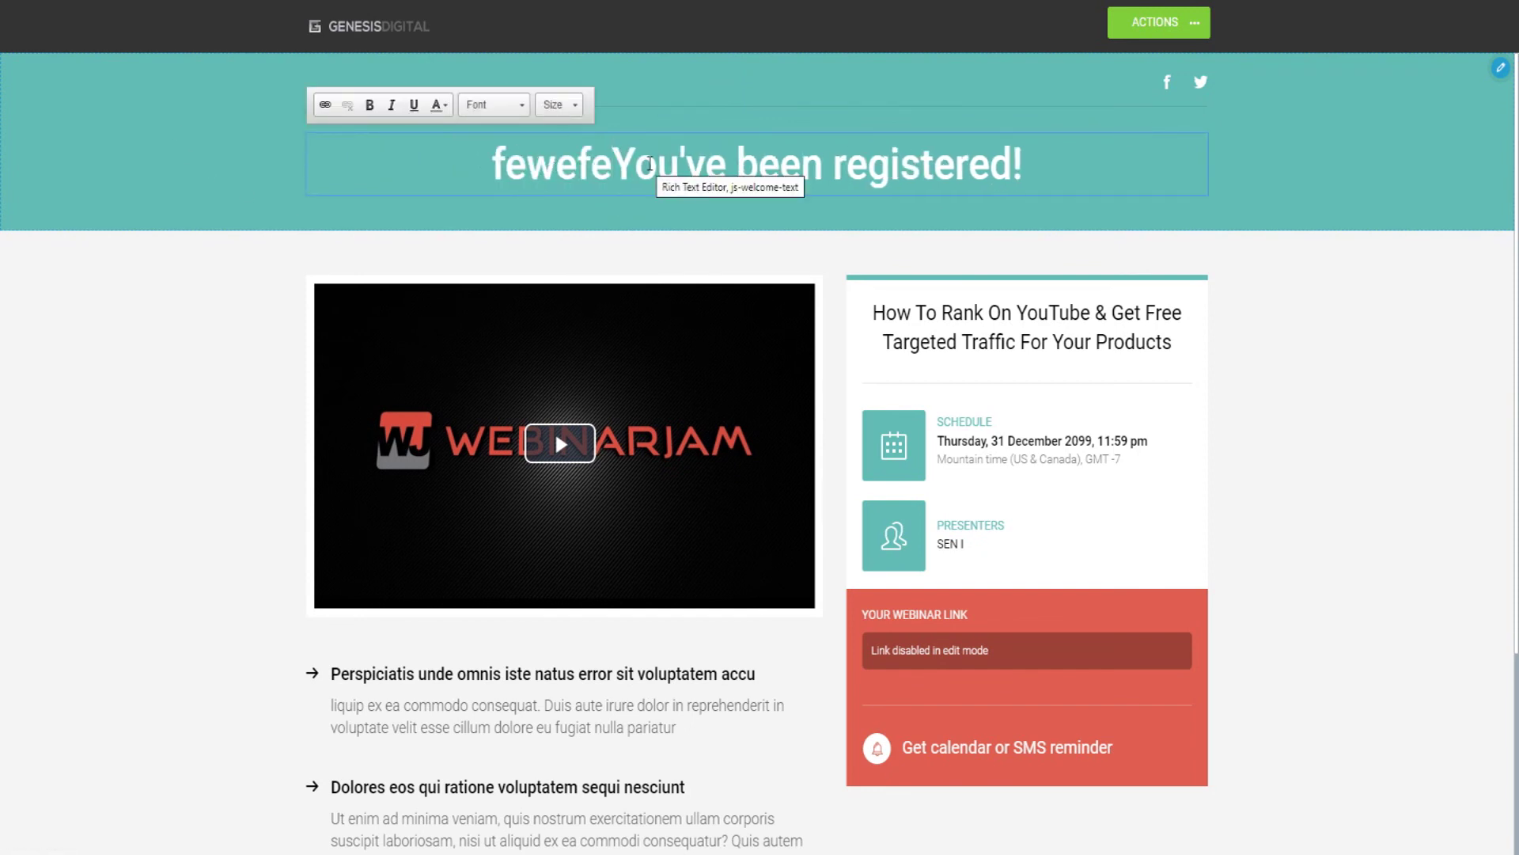
pyautogui.hotkey('ctrl', 'z')
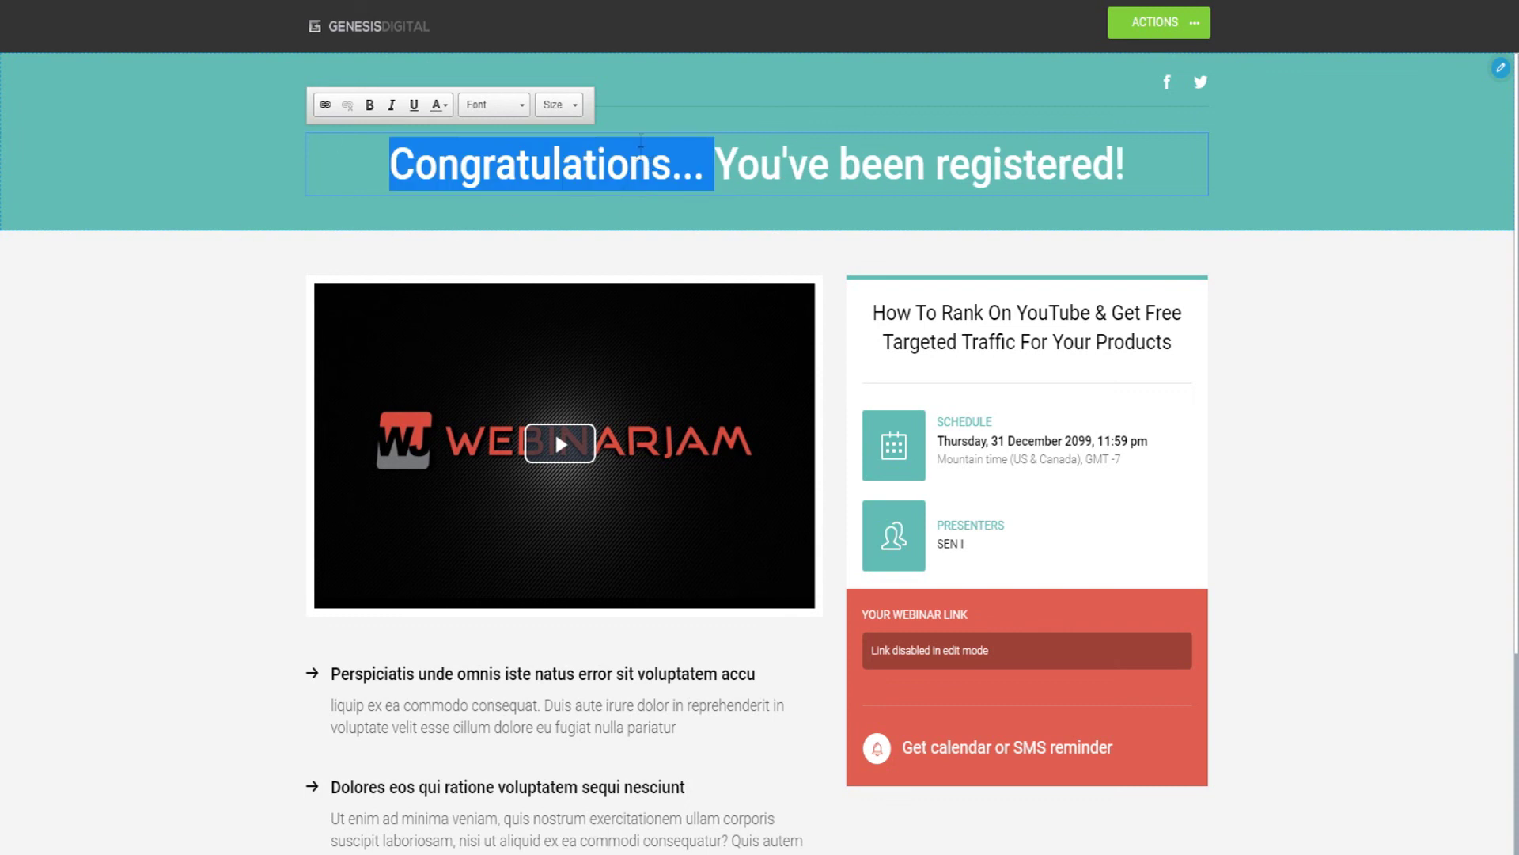
pyautogui.click(211, 238)
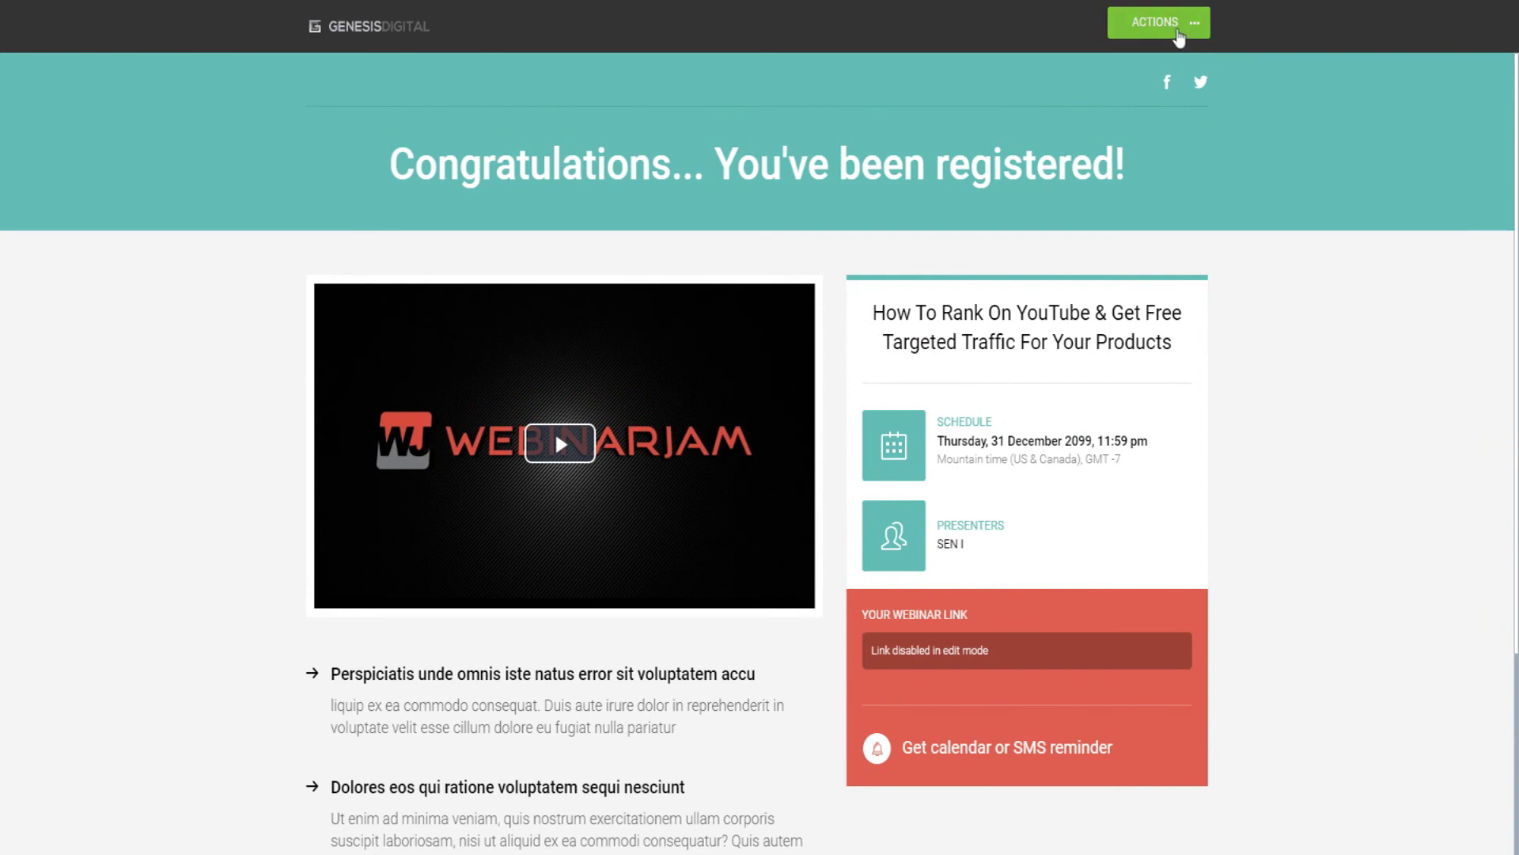
# Step: Finish editing the thank-you page and exit its page builder
pyautogui.click(1156, 22)
pyautogui.click(1143, 186)
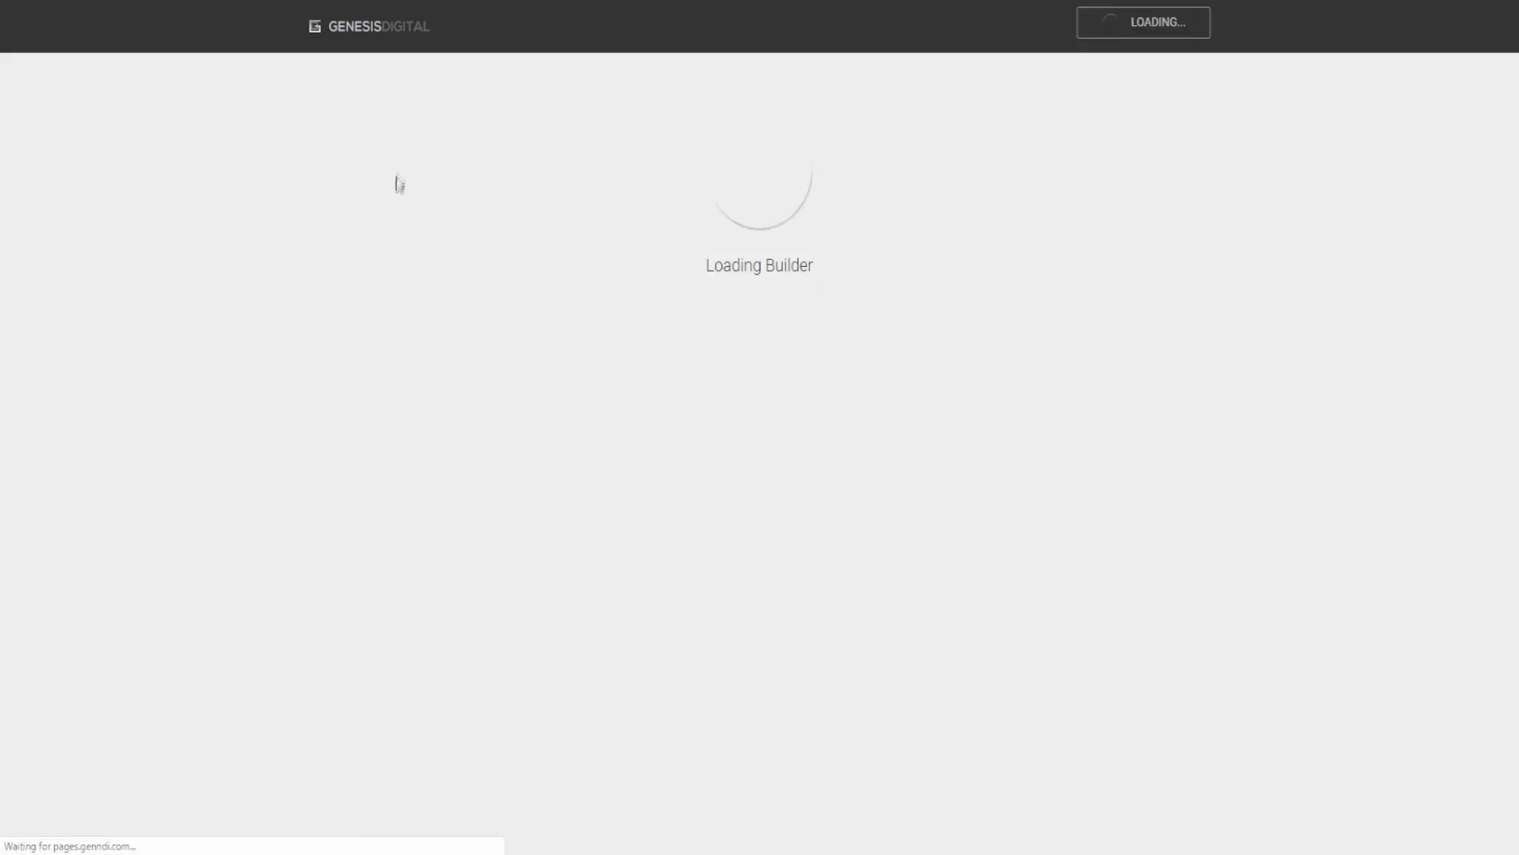